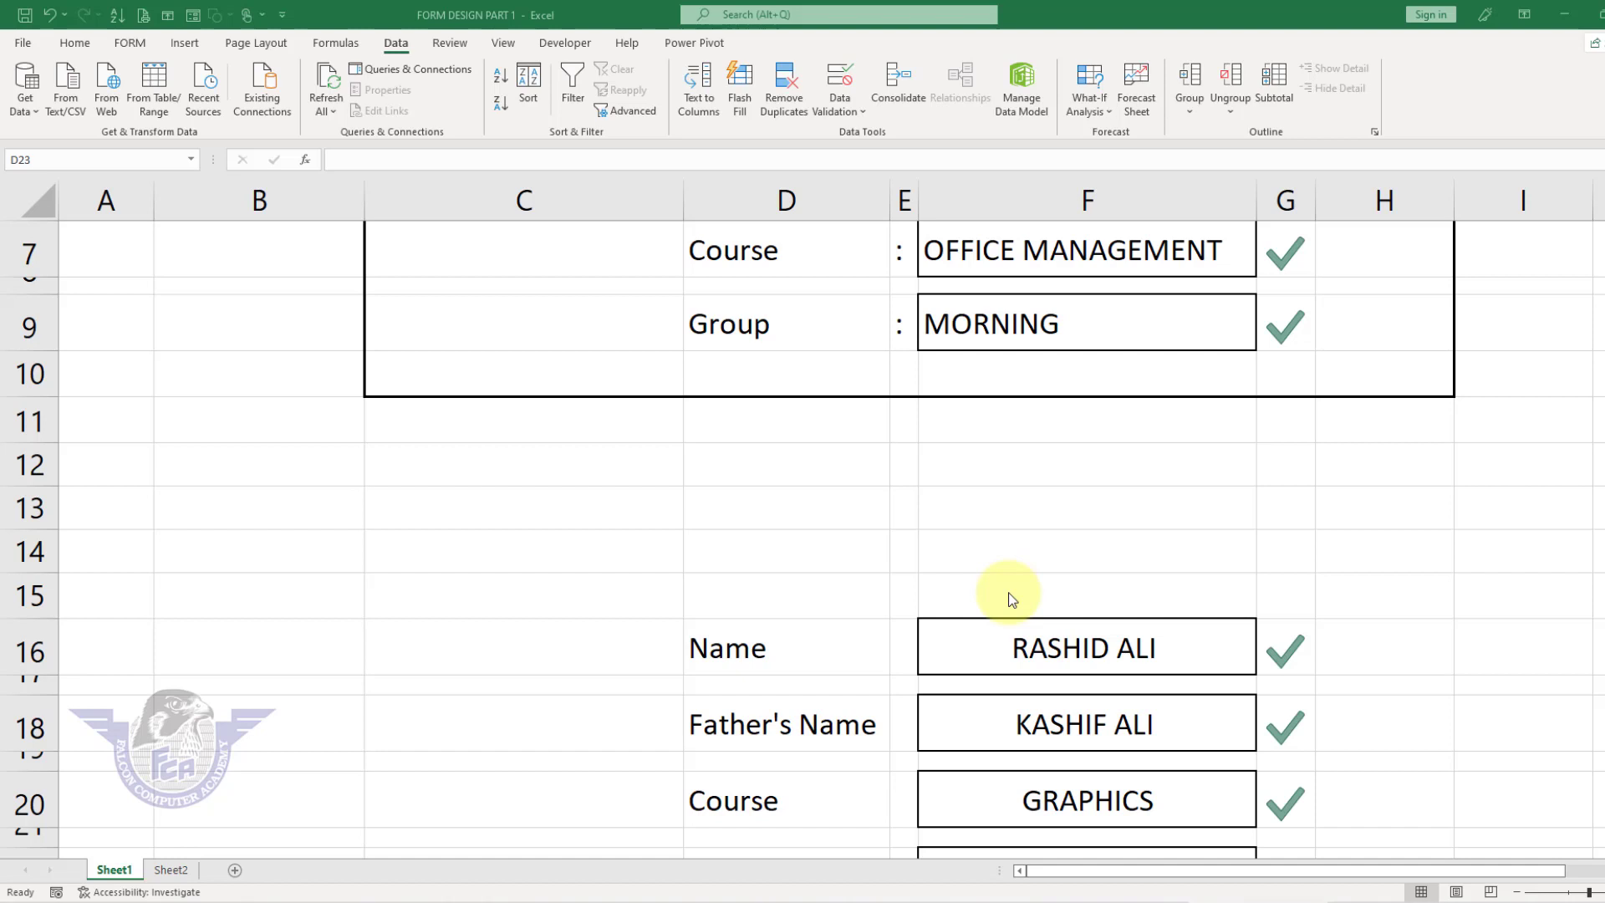
# Test the upper form's Name status mark by clearing cell F3 and undoing the deletion.
pyautogui.scroll(2, 950, 588)
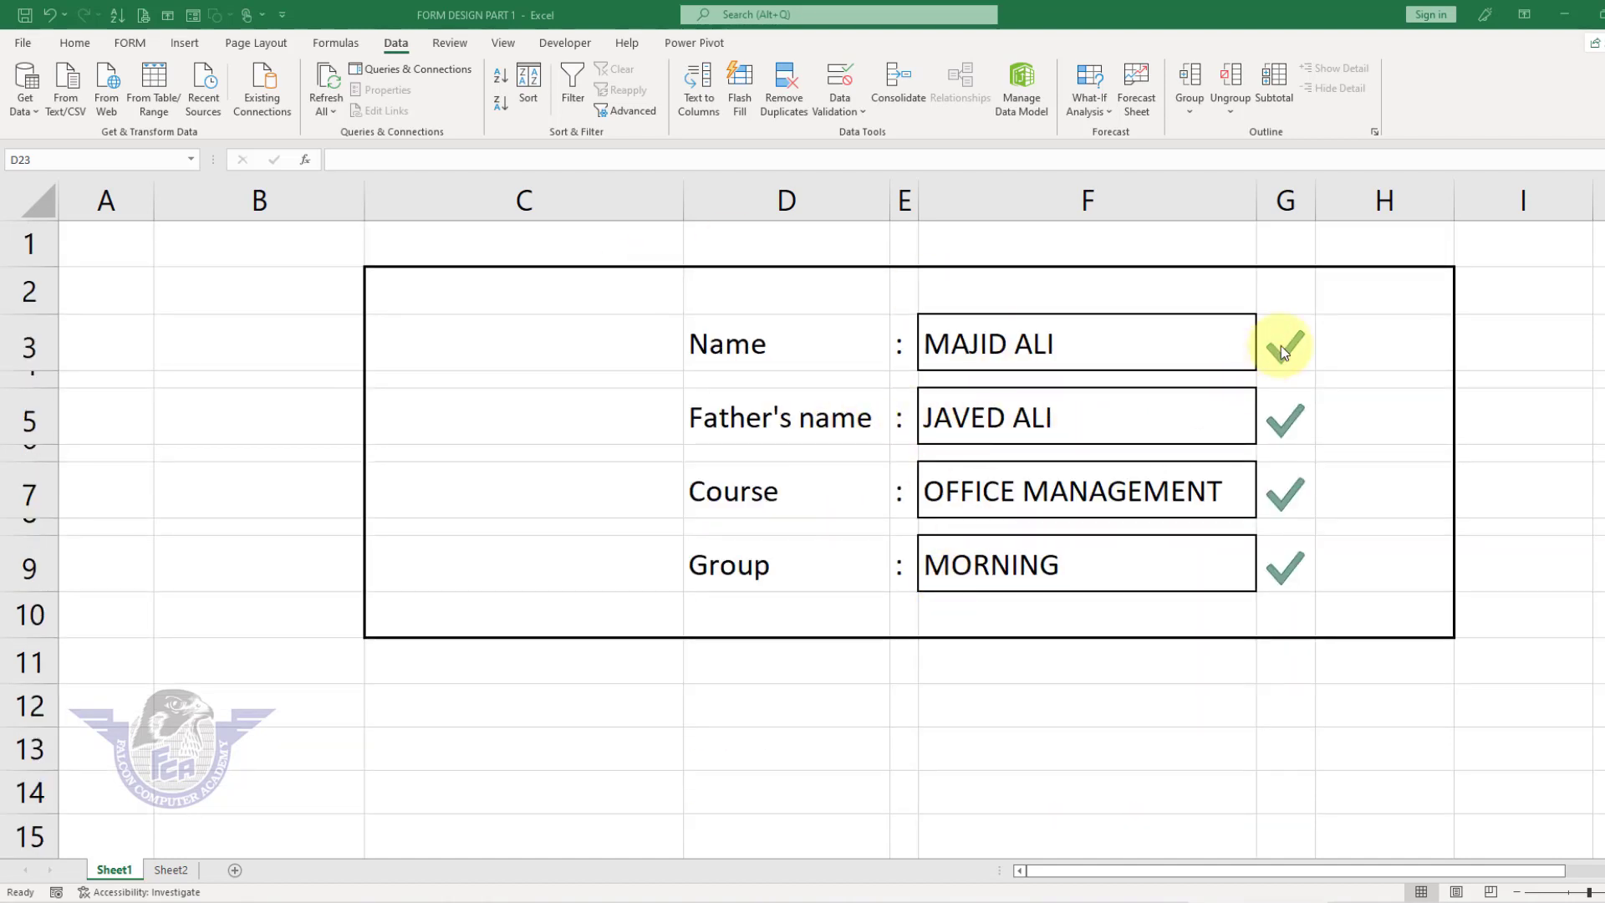
pyautogui.click(1031, 354)
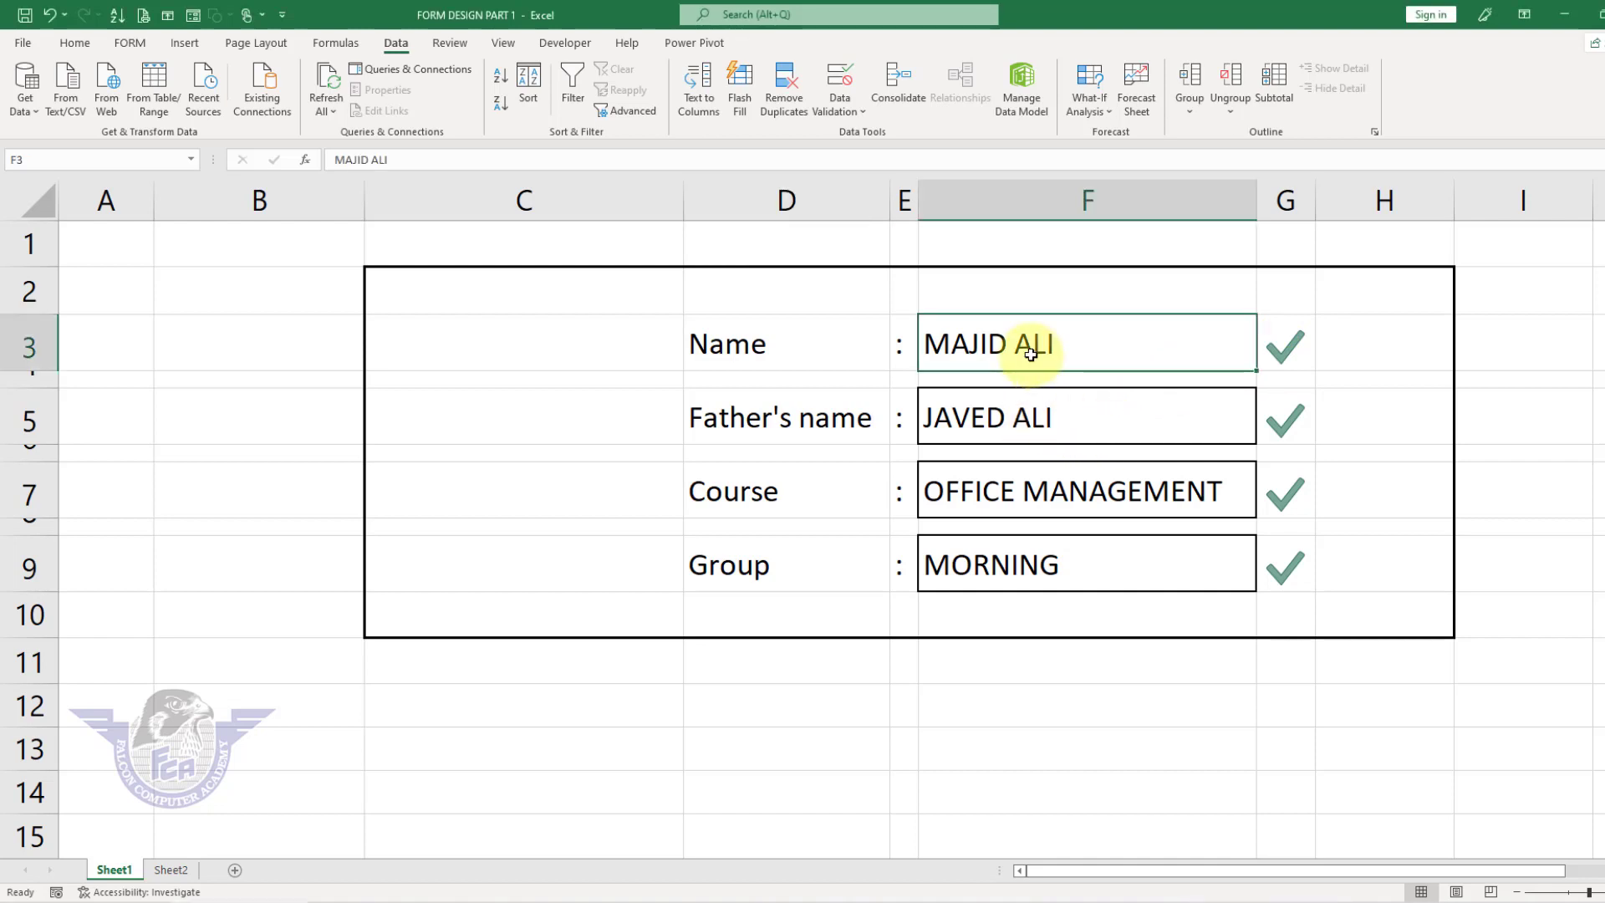
pyautogui.press('Delete')
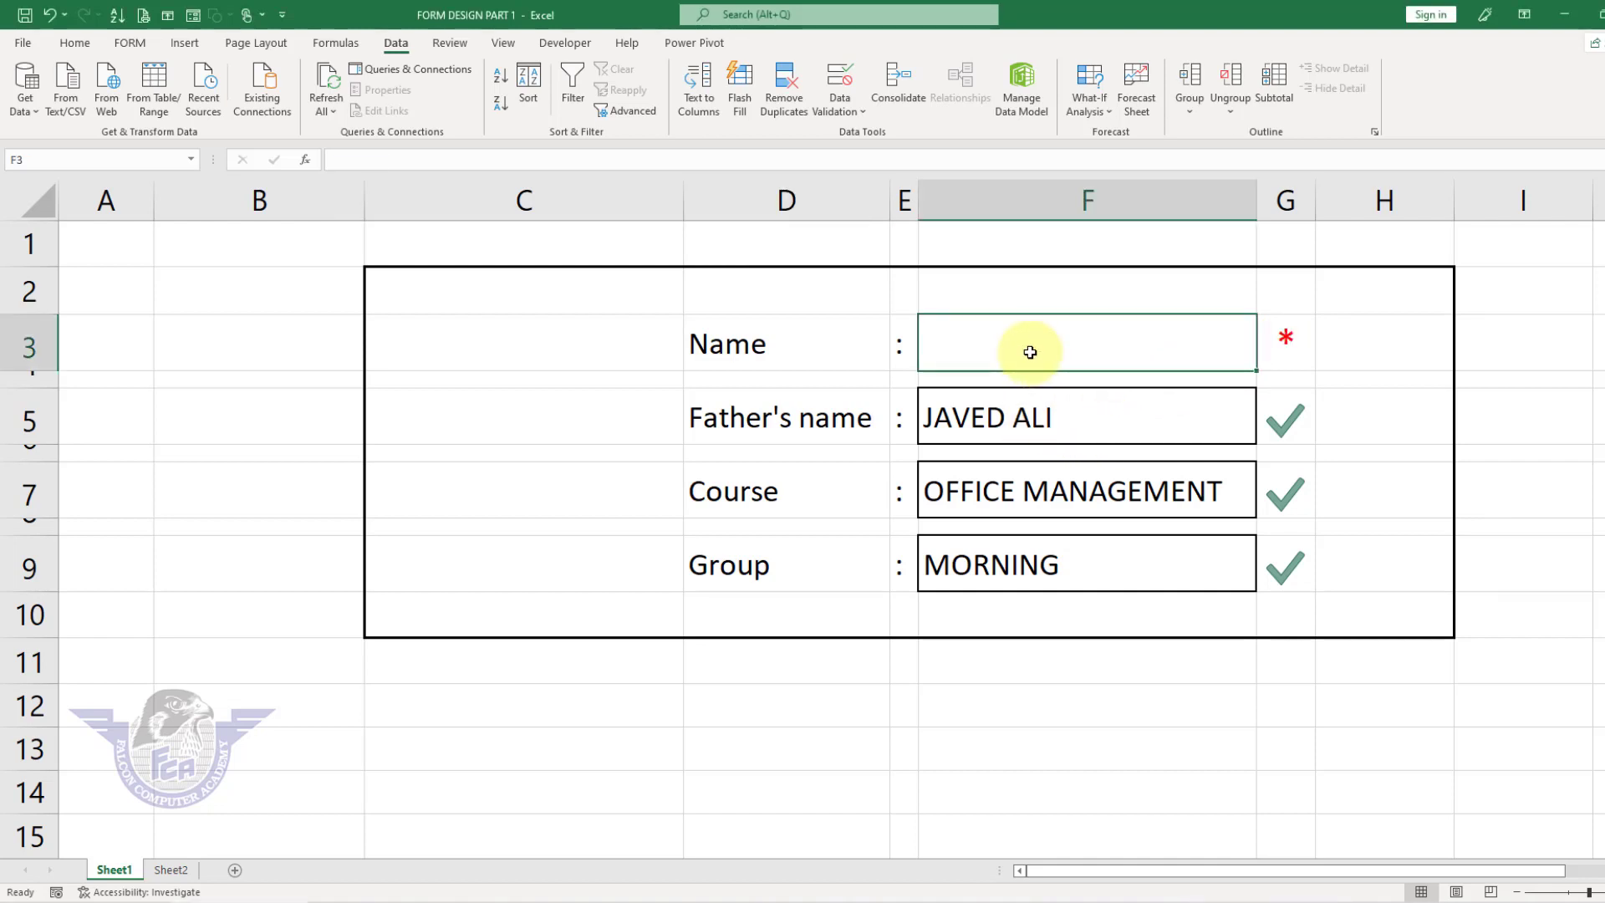
pyautogui.hotkey('ctrl', 'z')
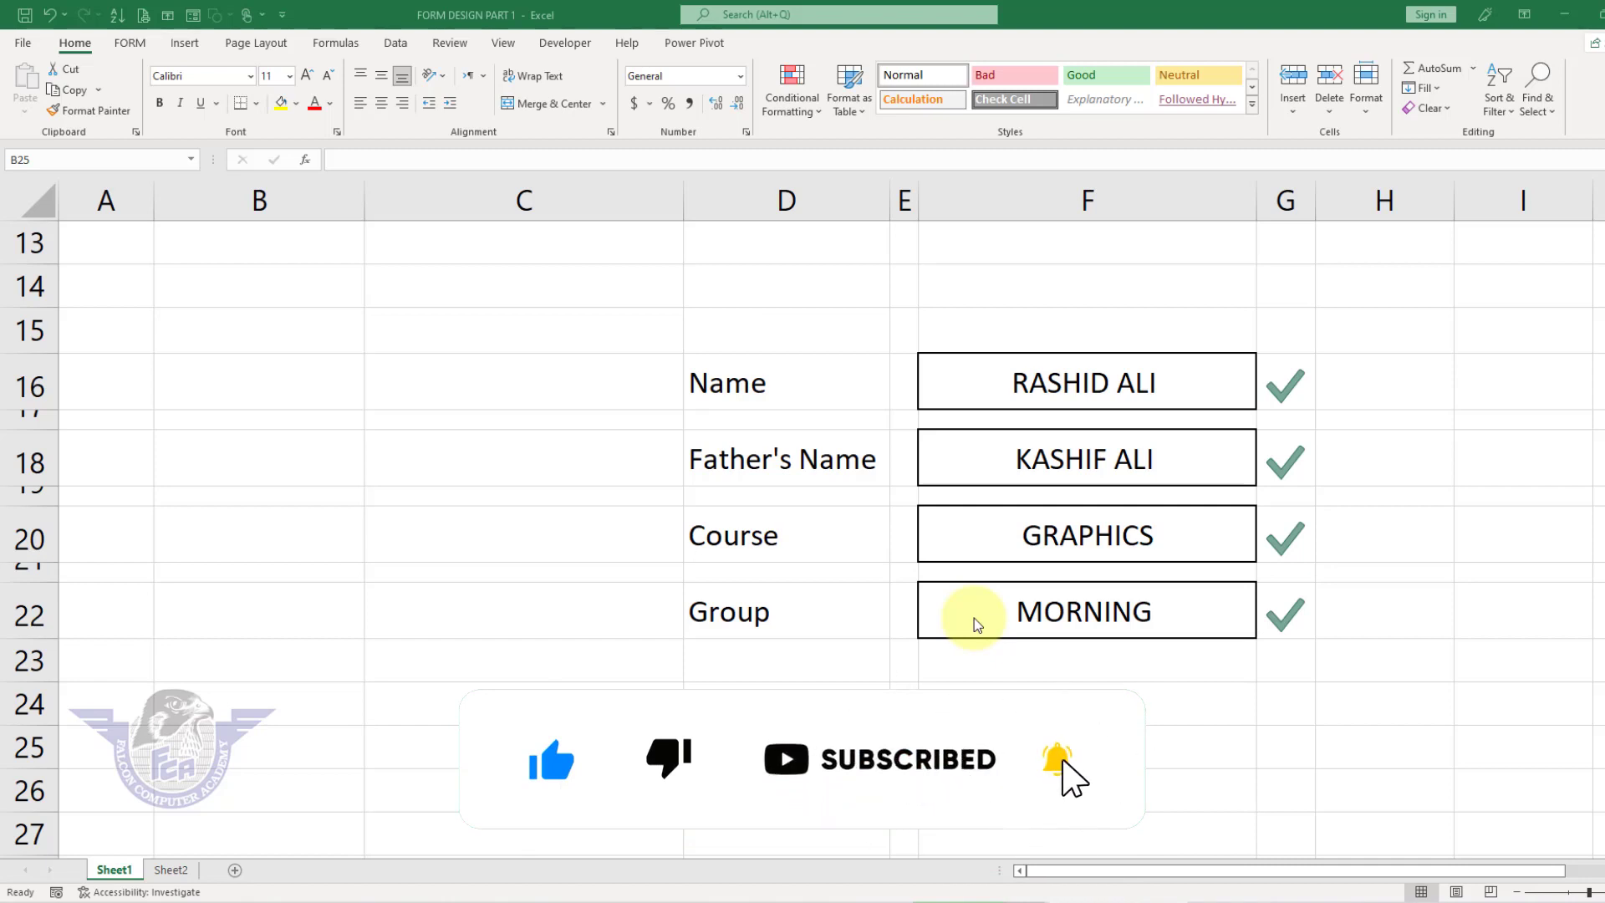
# Copy the lower form's Name, Father's Name, Course and Group label cells (D16, D18, D20, D22) together.
pyautogui.click(755, 401)
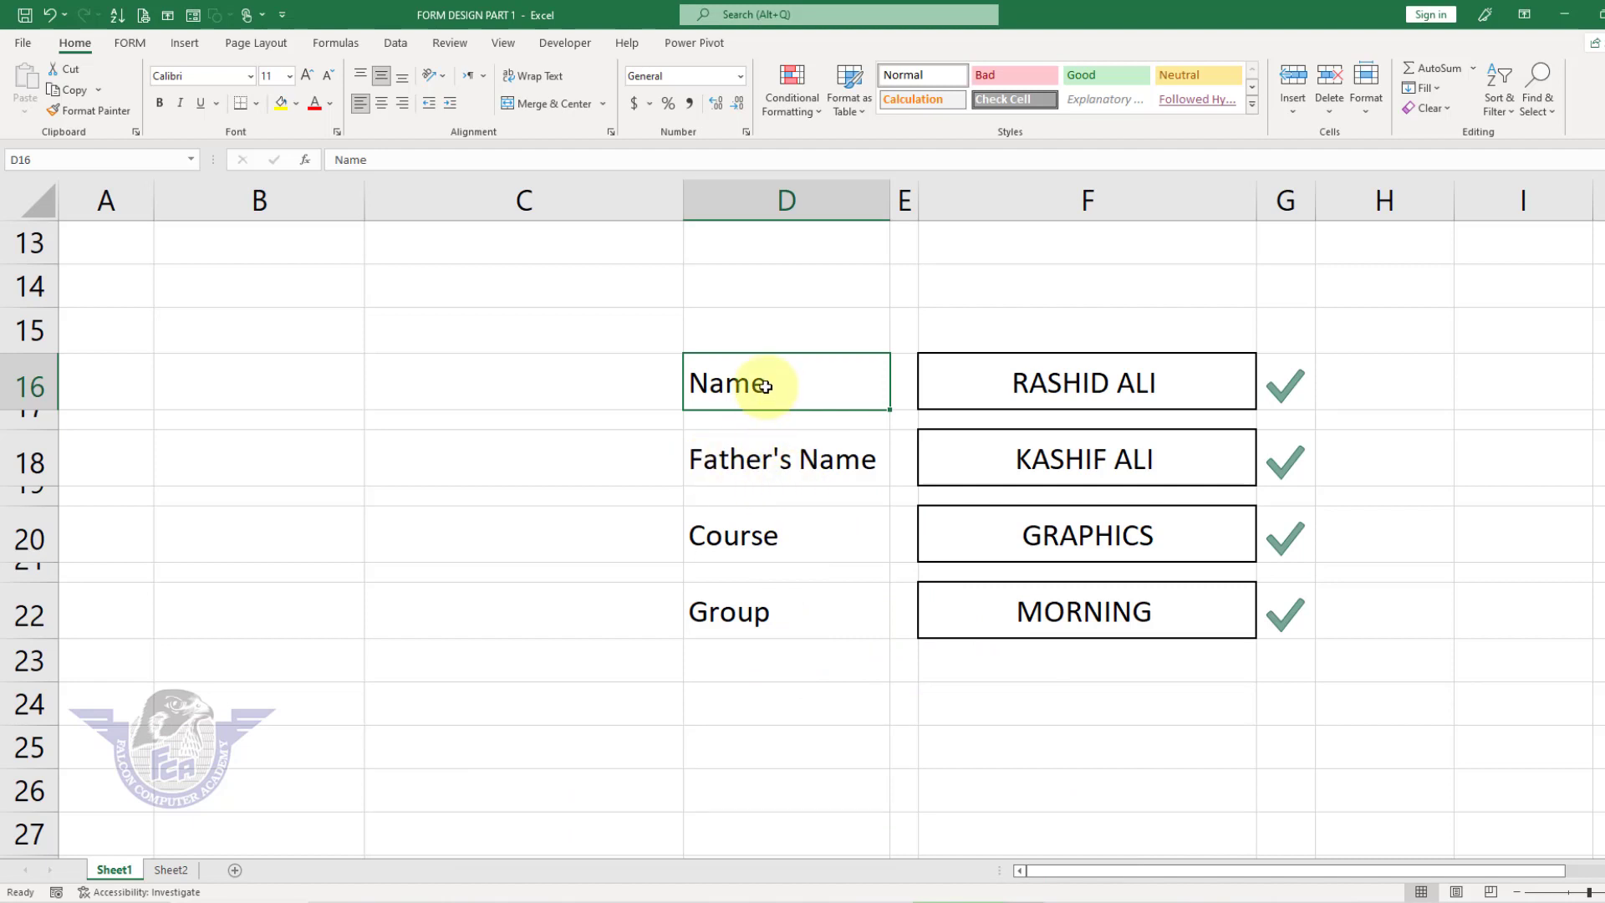
pyautogui.keyDown('ctrl'); pyautogui.click(773, 464); pyautogui.keyUp('ctrl')
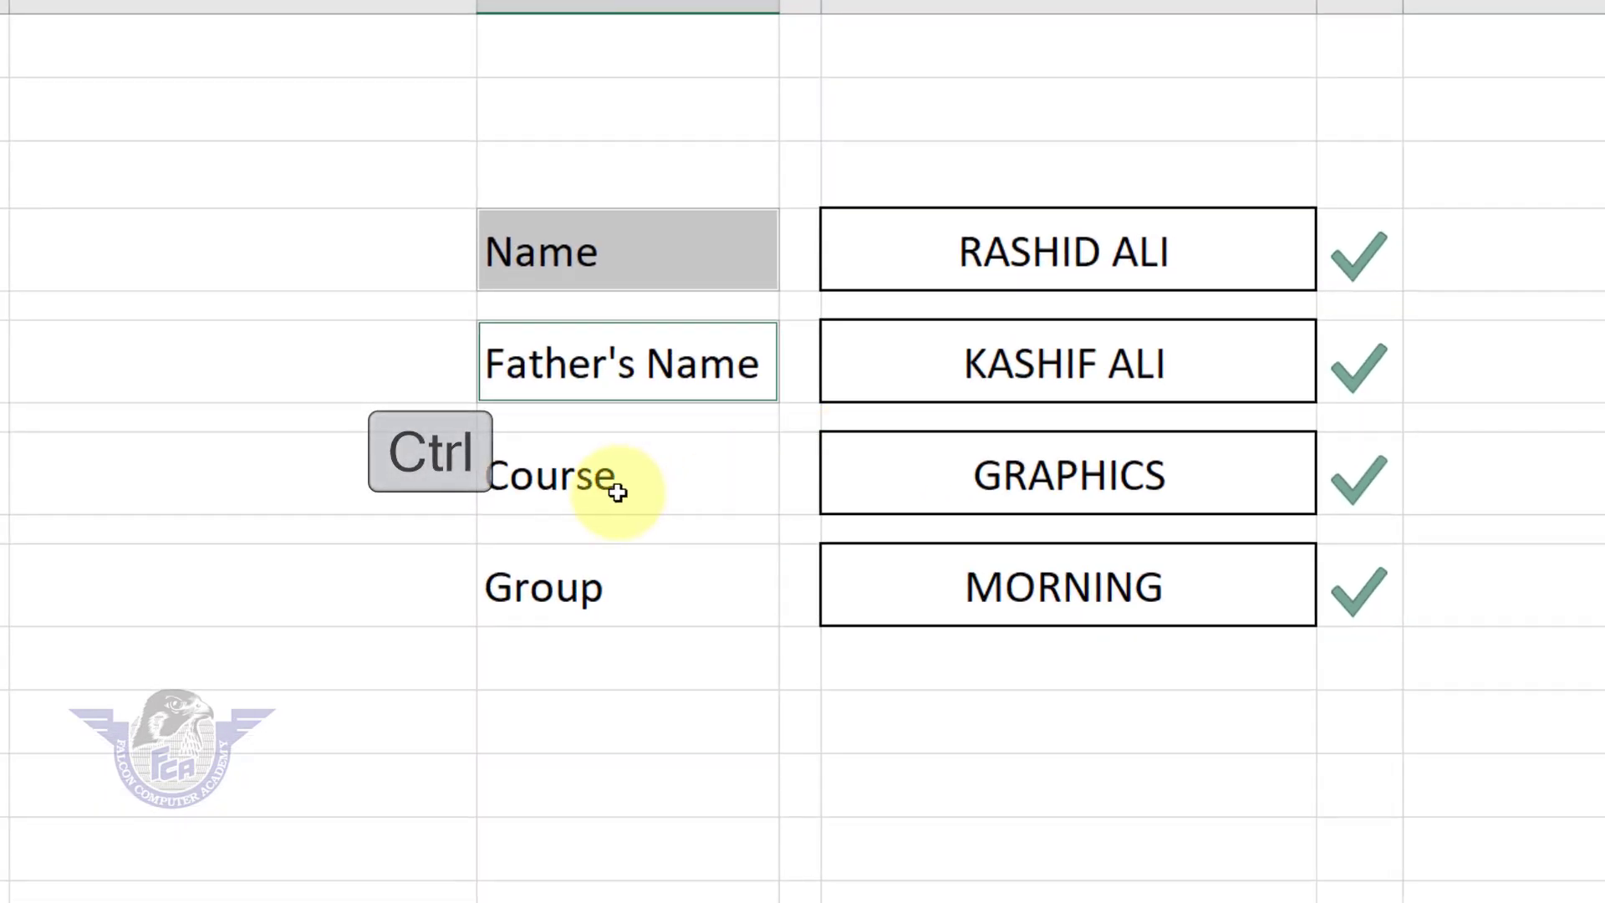
pyautogui.keyDown('ctrl'); pyautogui.click(617, 494); pyautogui.keyUp('ctrl')
pyautogui.keyDown('ctrl'); pyautogui.click(596, 589); pyautogui.keyUp('ctrl')
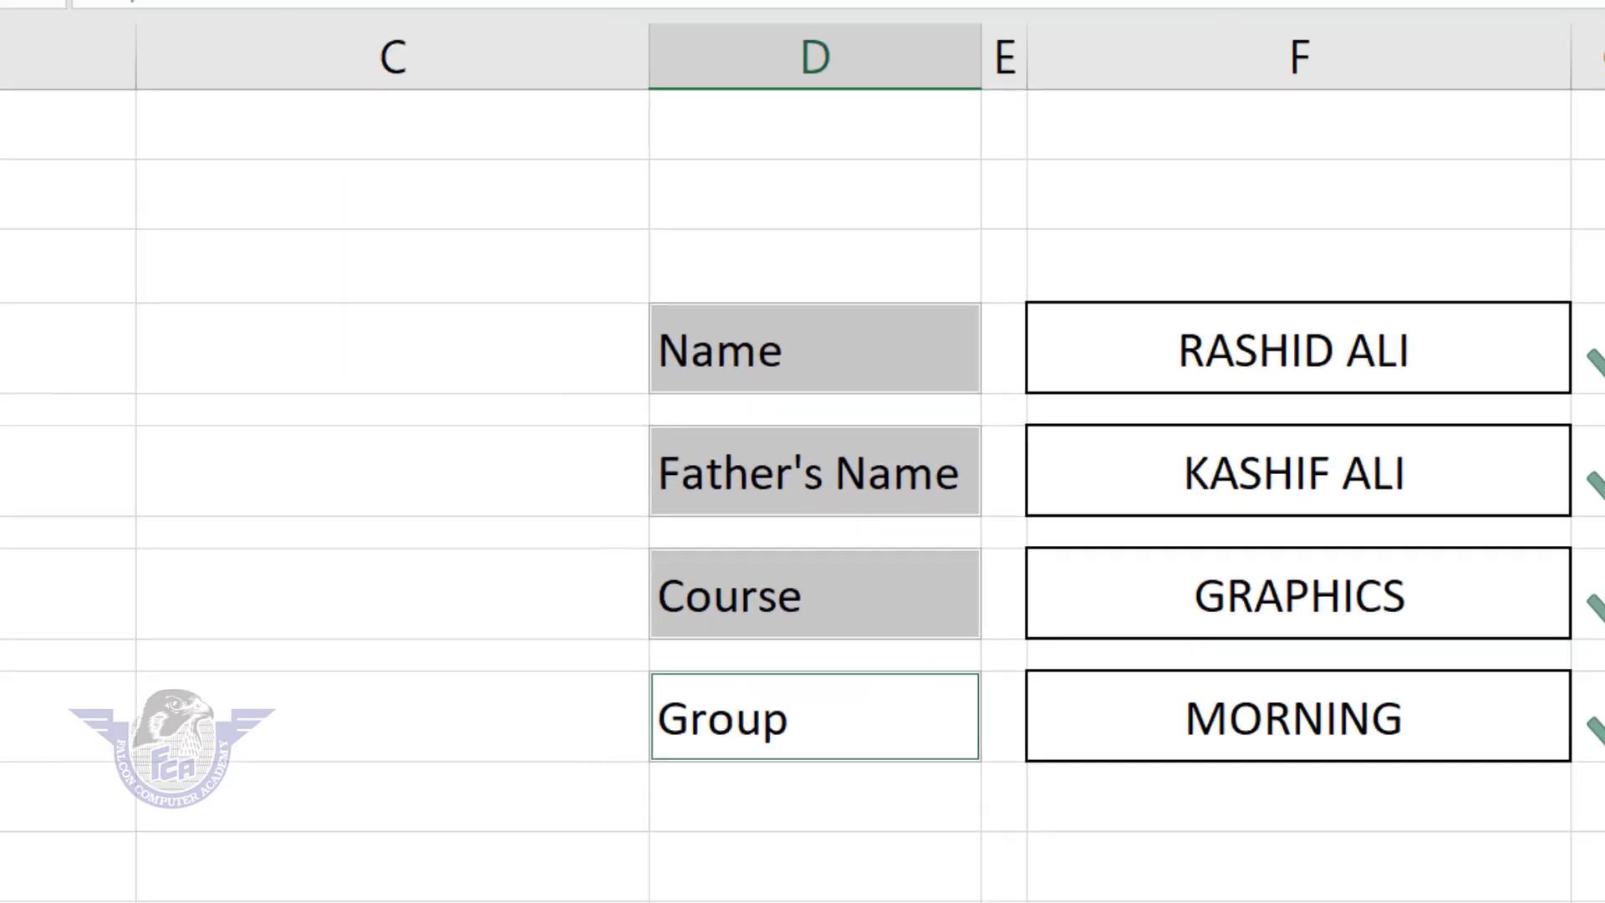
pyautogui.click(106, 177)
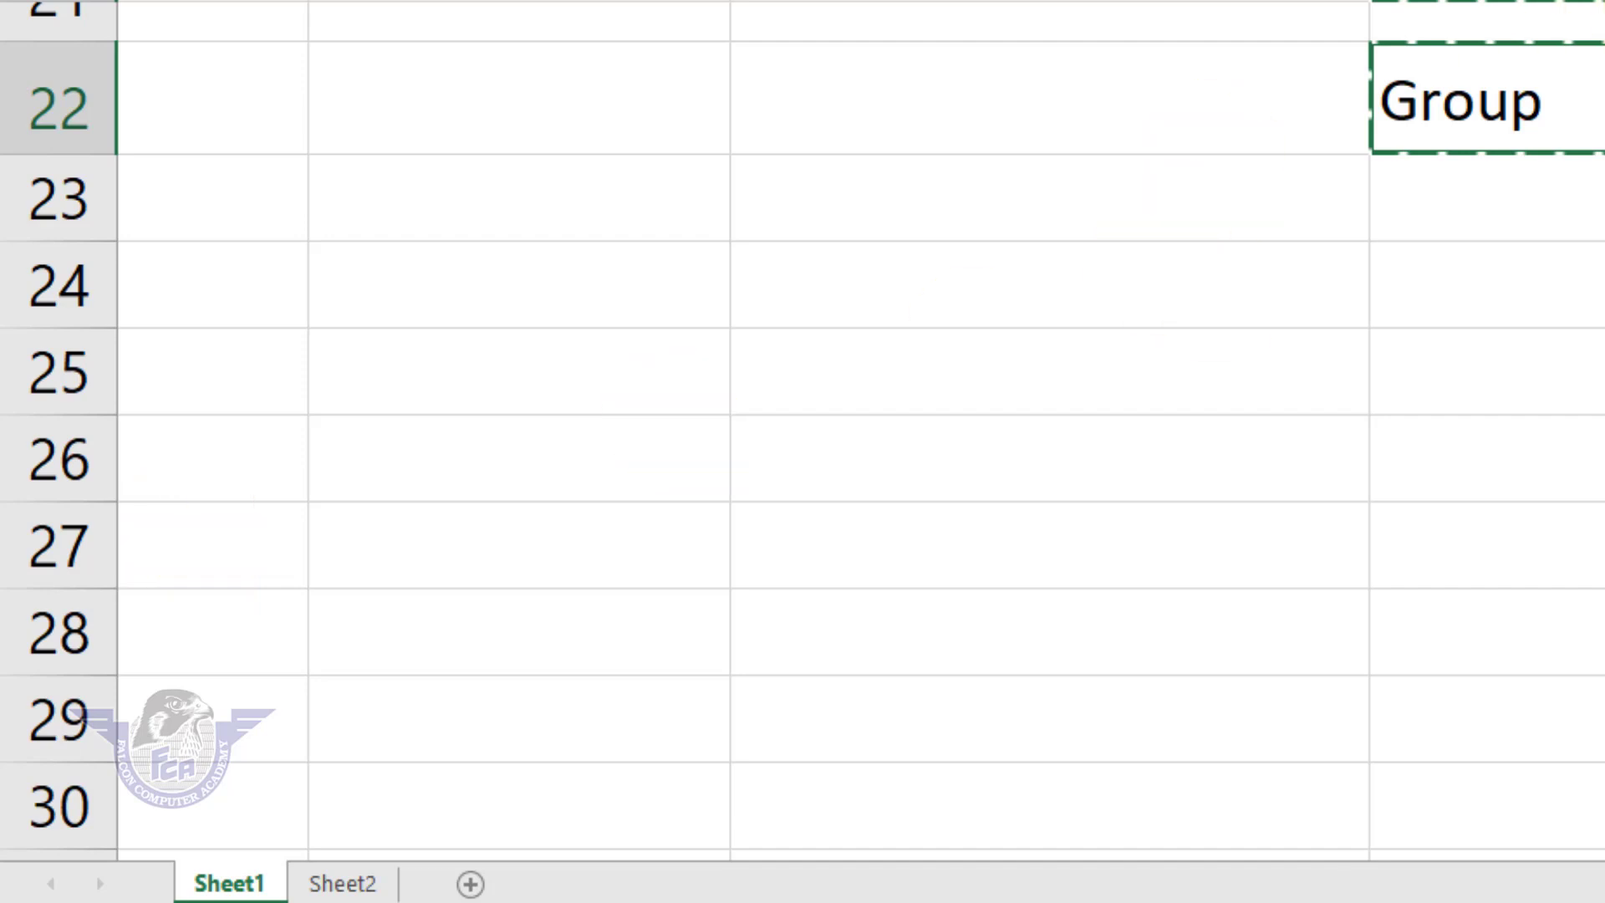
# Paste the copied labels transposed with Paste Special as a header row starting at cell A27.
pyautogui.click(216, 577)
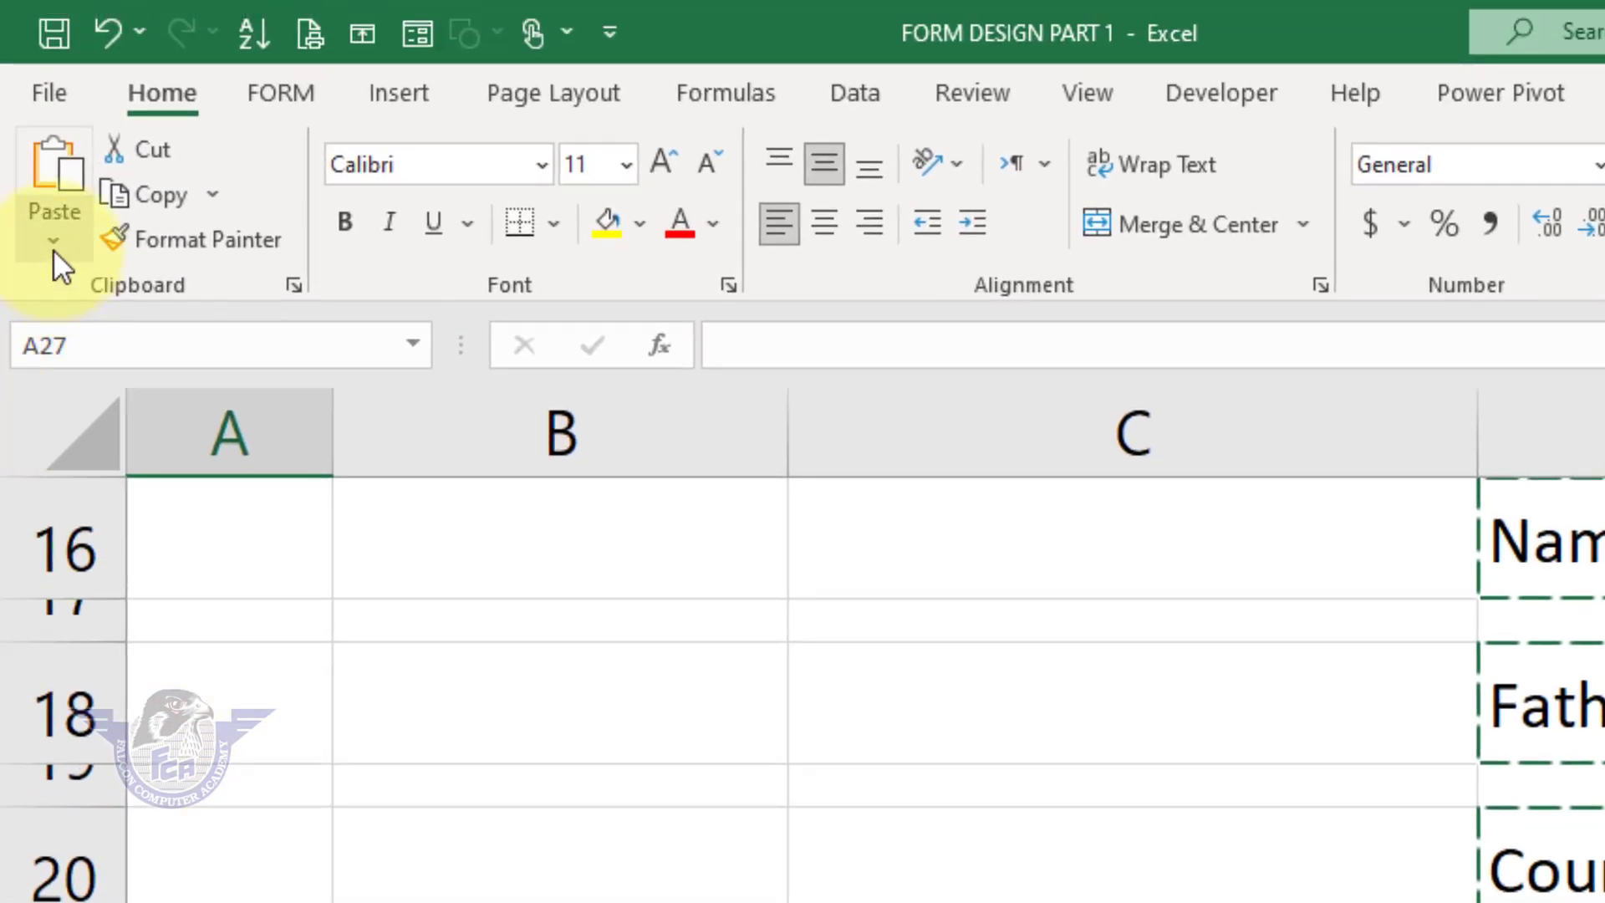
pyautogui.click(53, 242)
pyautogui.click(171, 690)
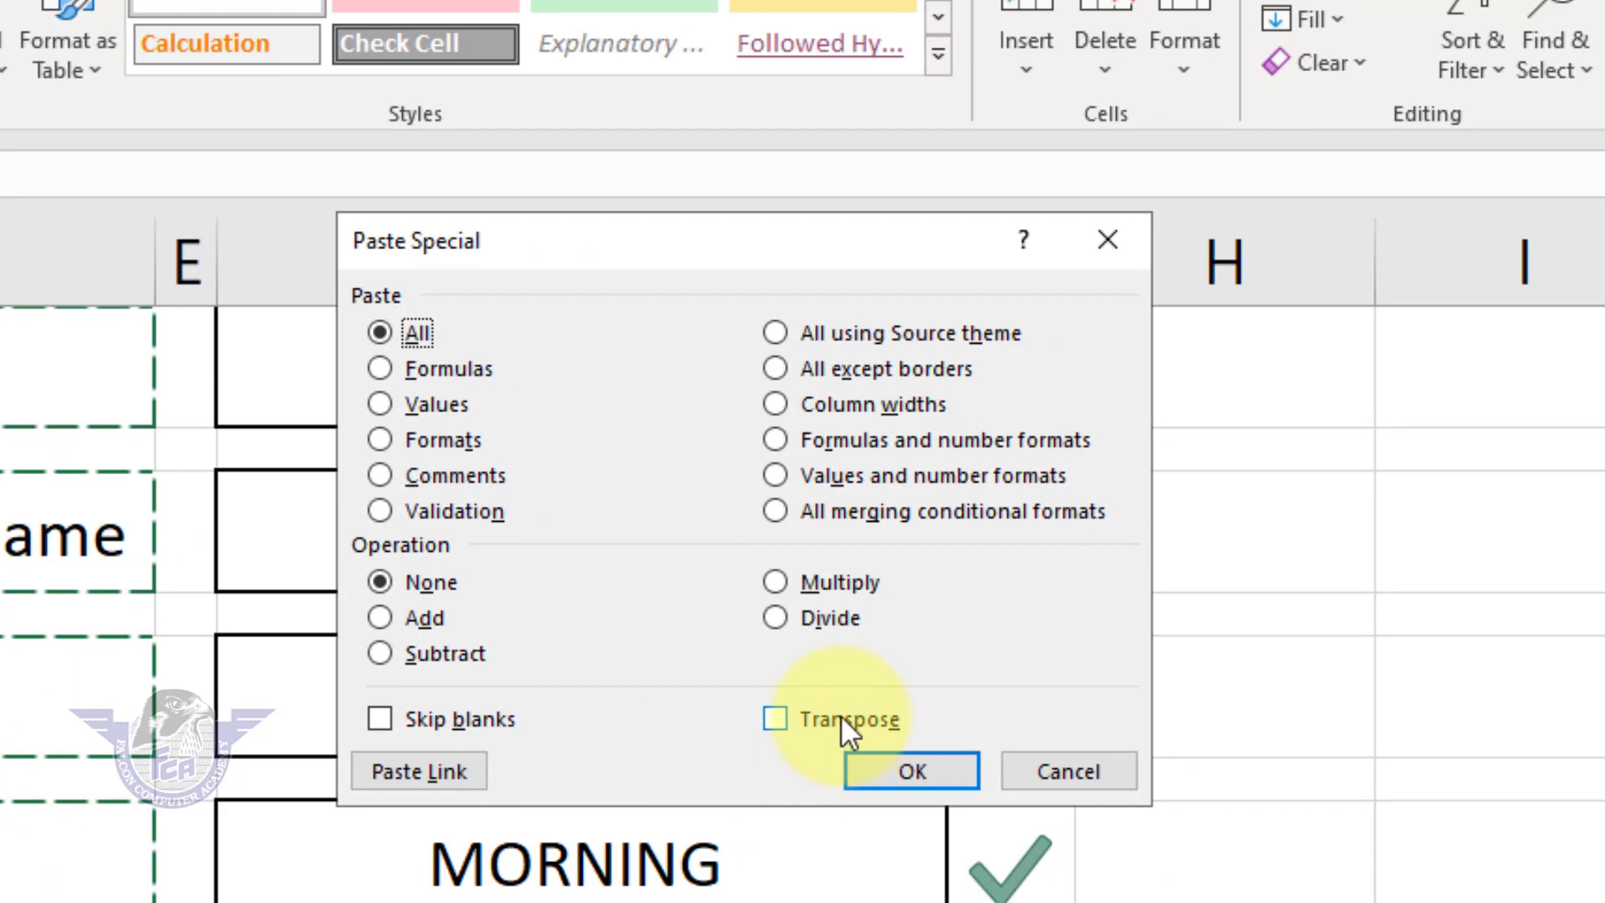
pyautogui.click(842, 719)
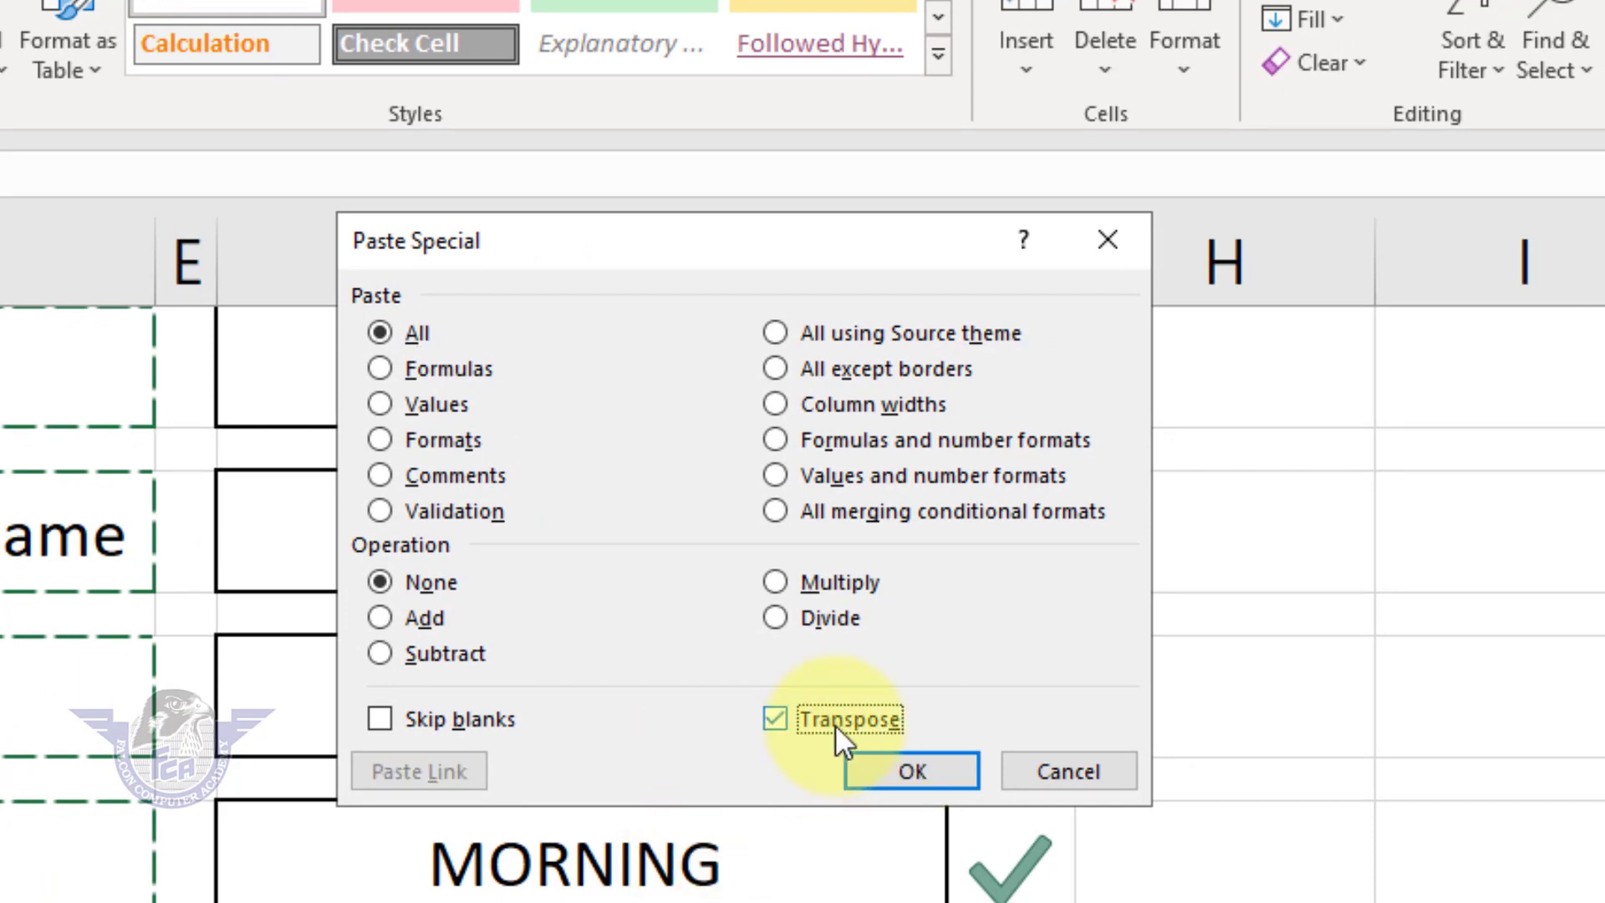
pyautogui.click(910, 770)
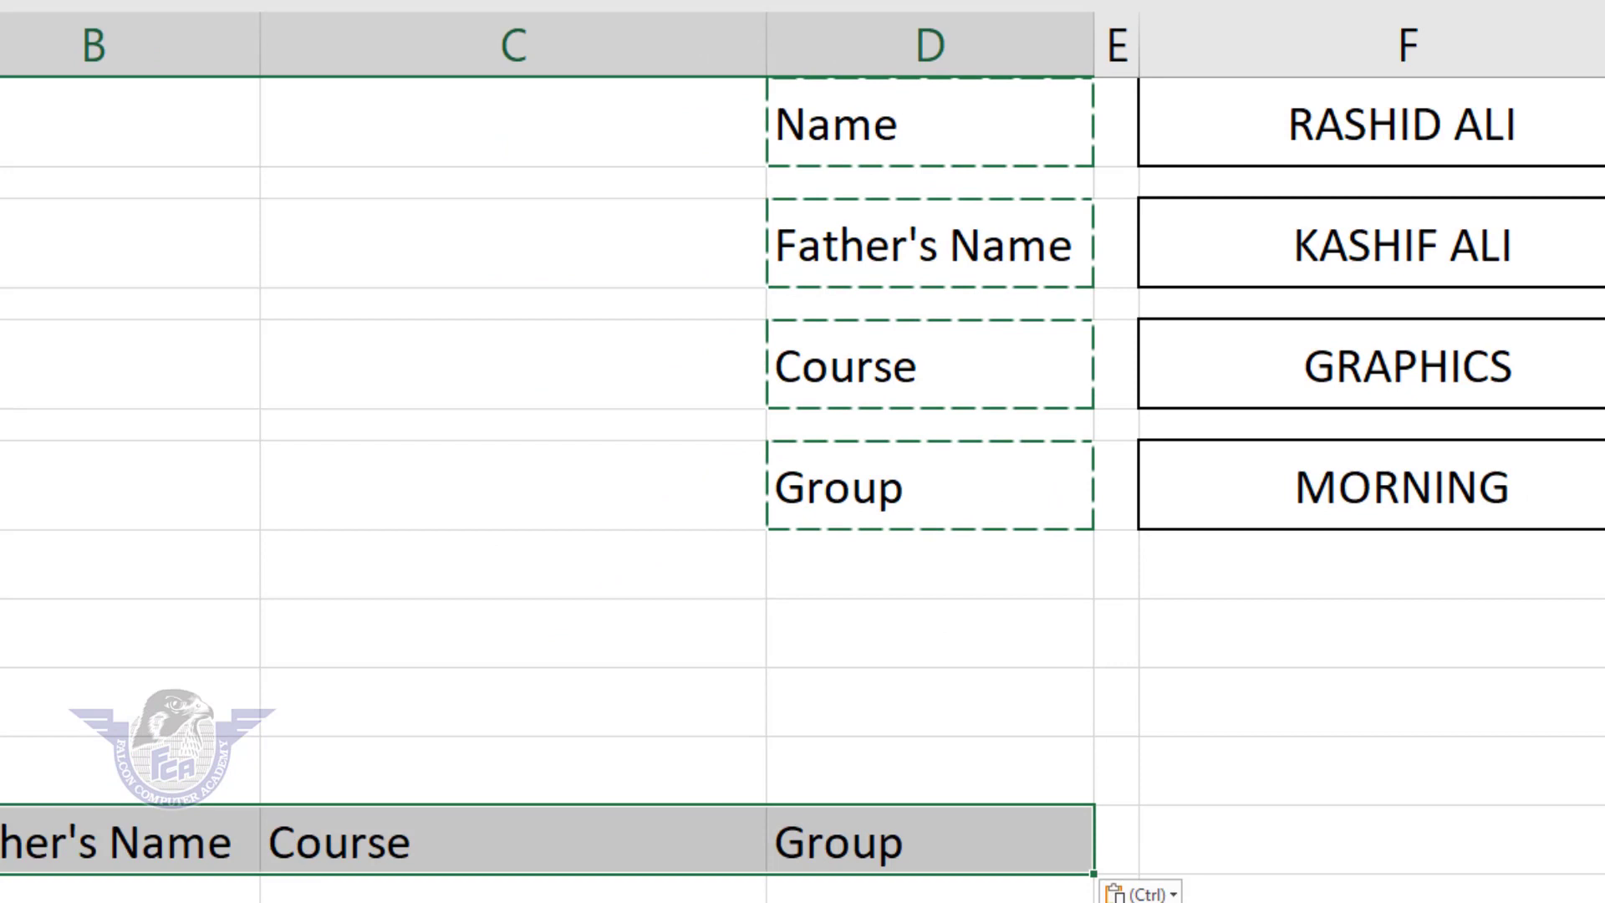
# Narrow column C and widen column A to adjust the space for the headers in row 27.
pyautogui.click(781, 860)
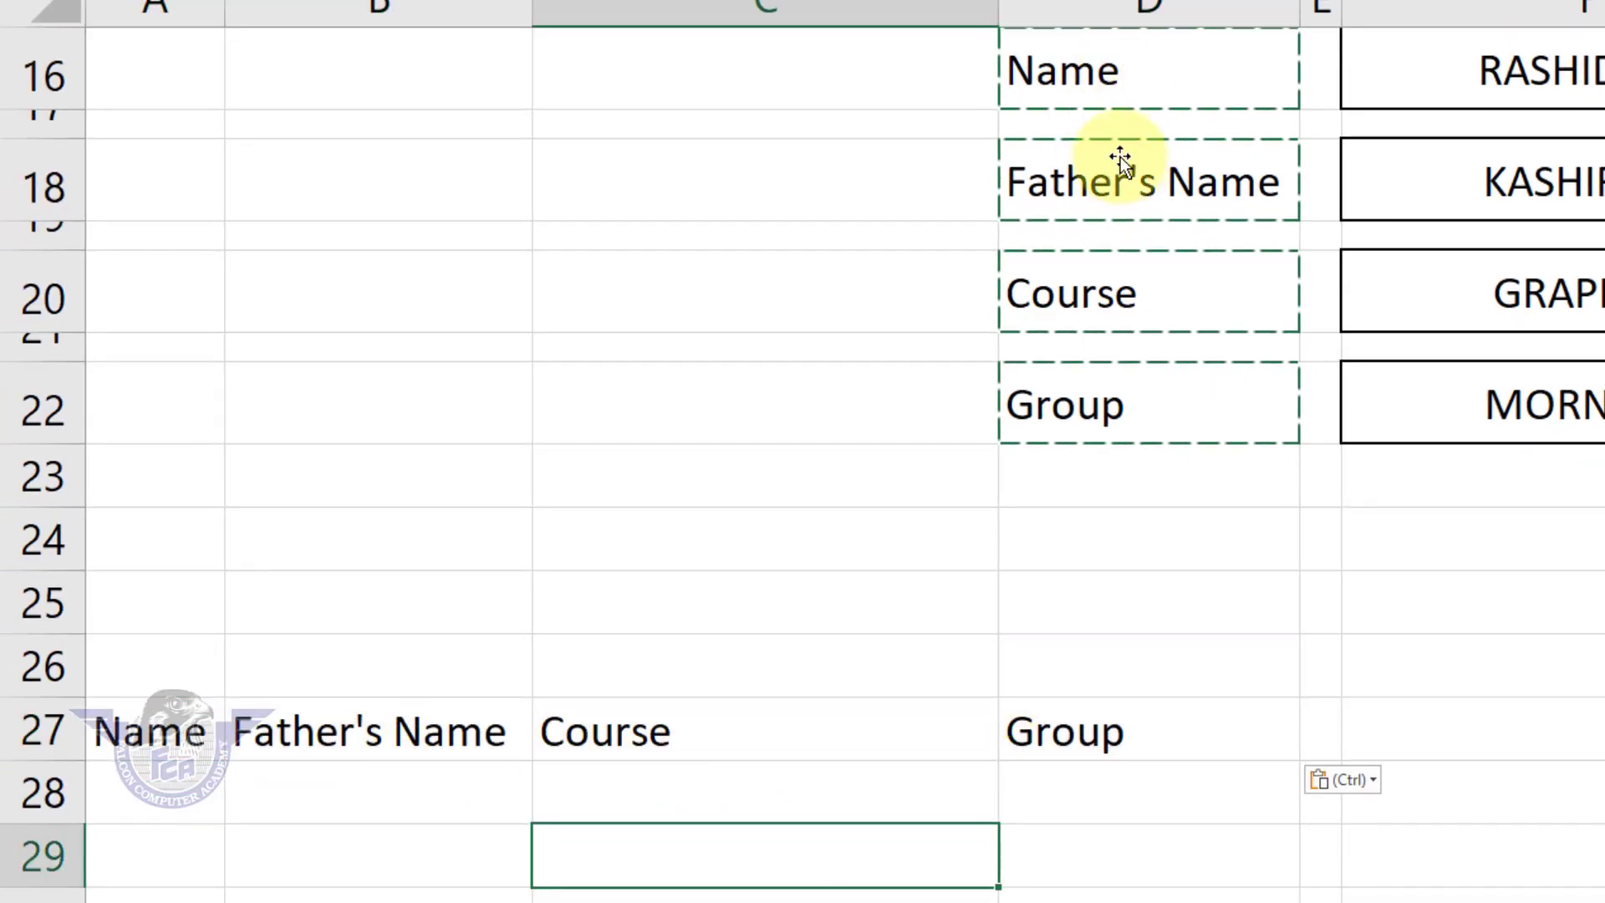
pyautogui.click(752, 799)
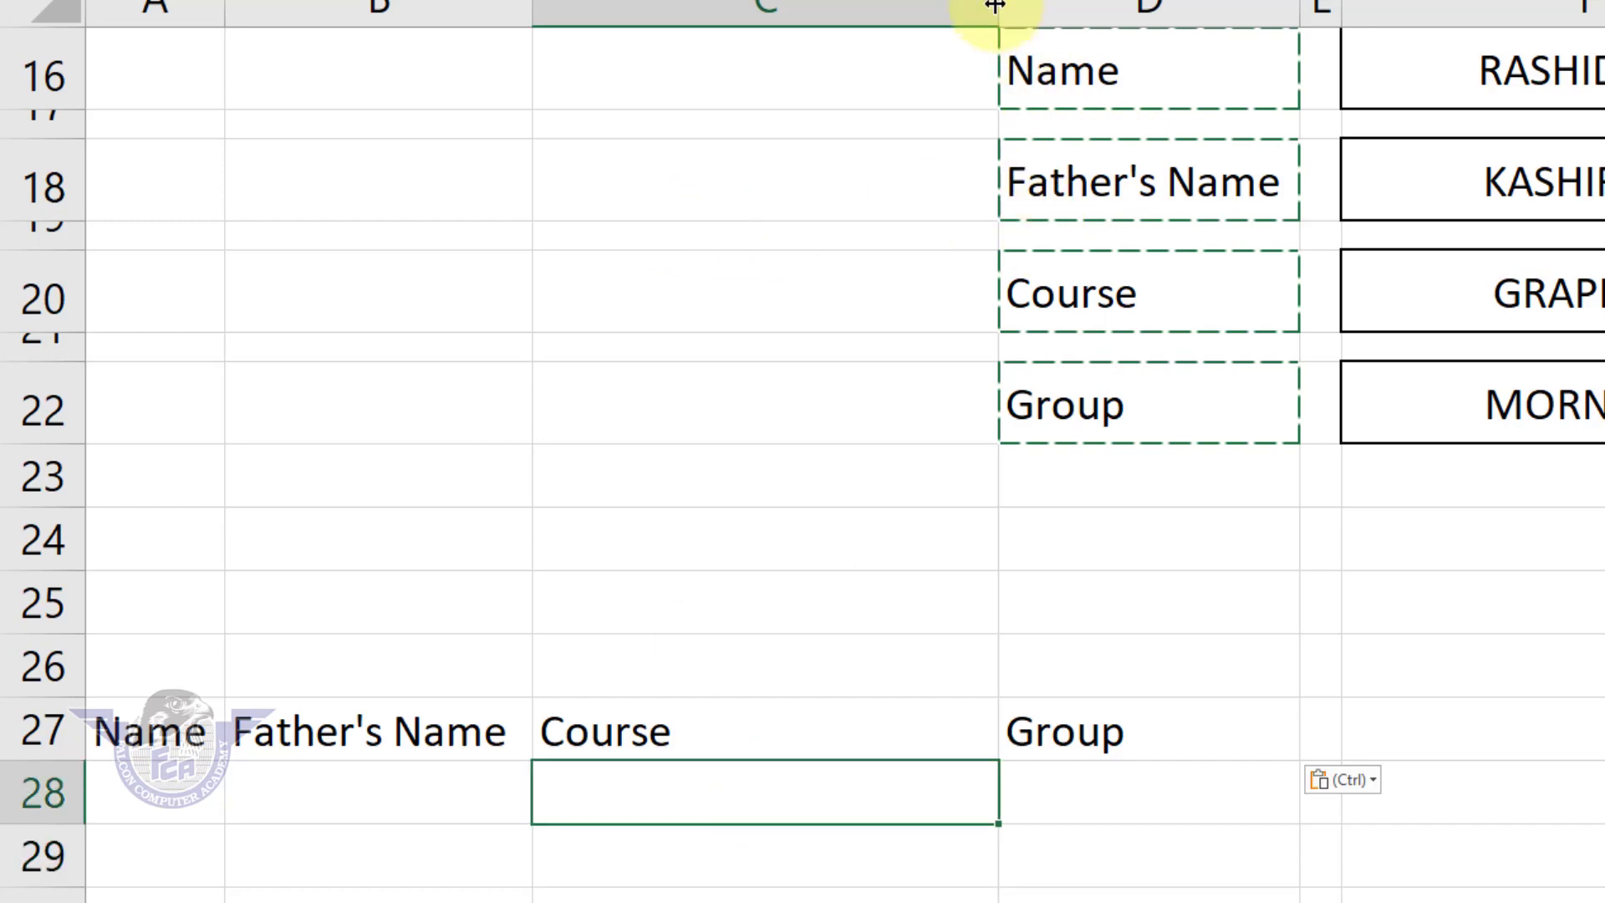
pyautogui.moveTo(1000, 9); pyautogui.dragTo(901, 59)
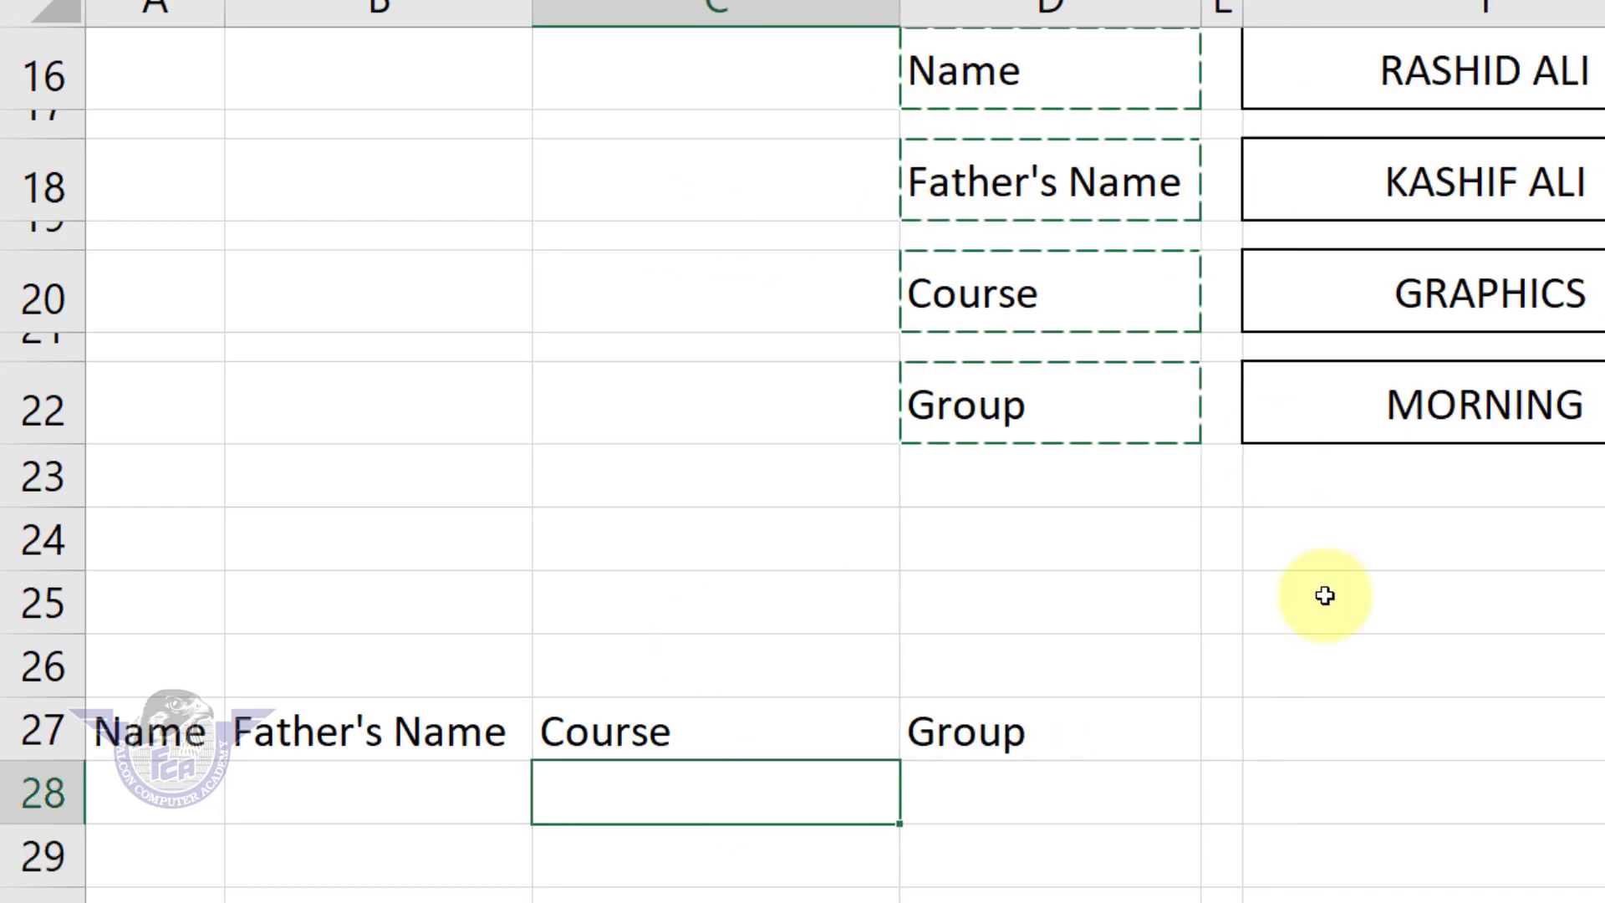
pyautogui.scroll(1, 1326, 595)
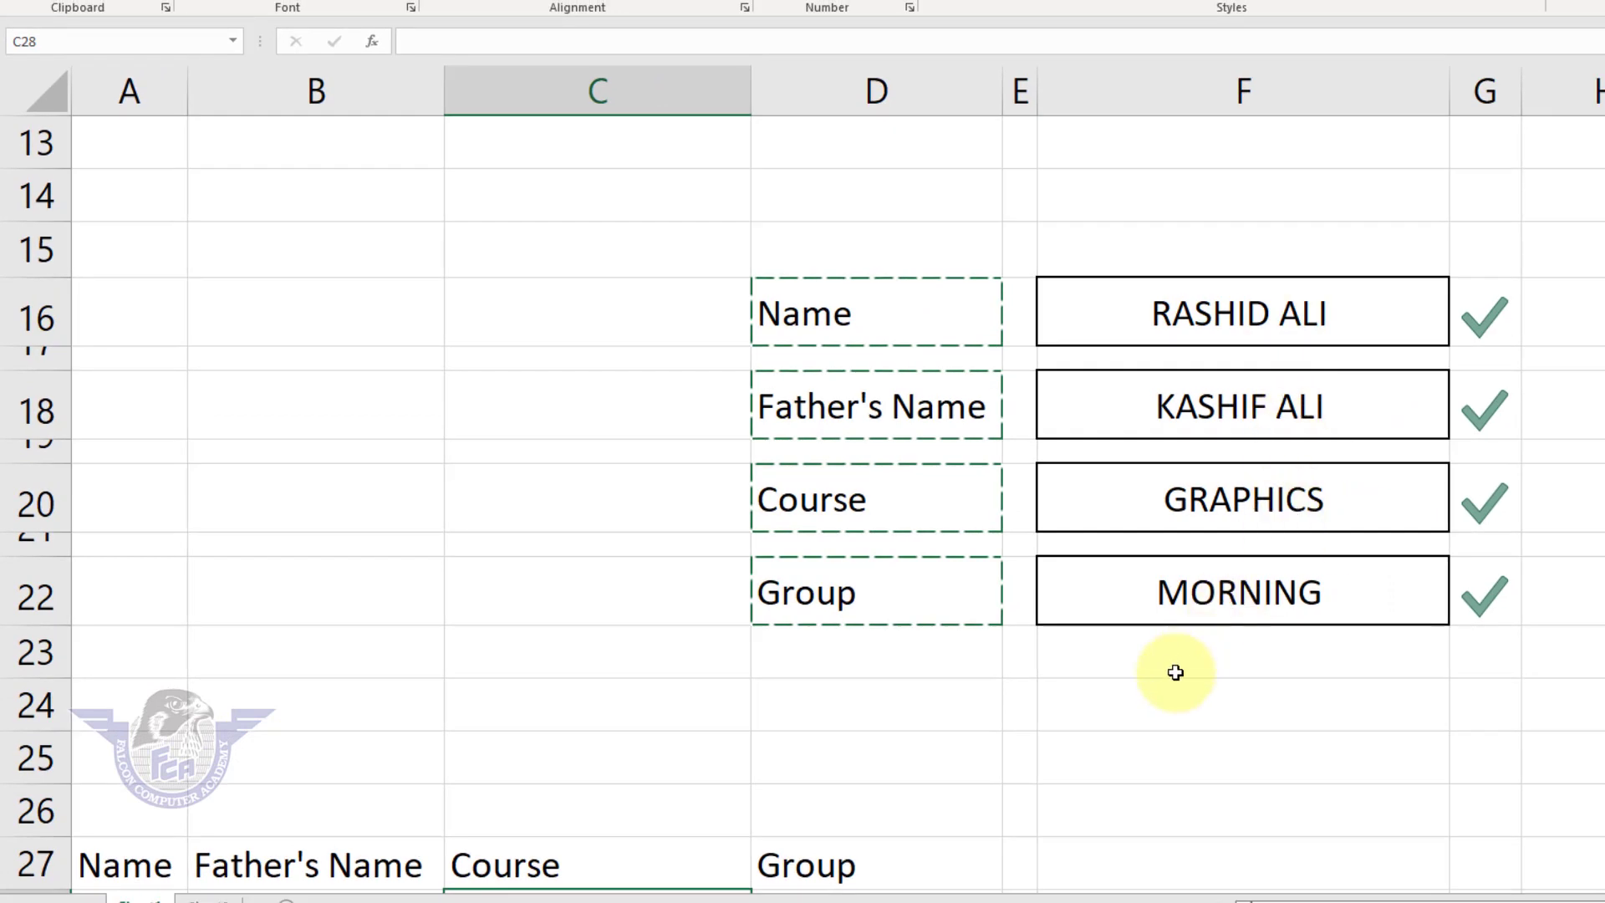
pyautogui.moveTo(188, 91); pyautogui.dragTo(258, 111)
pyautogui.scroll(-1, 585, 543)
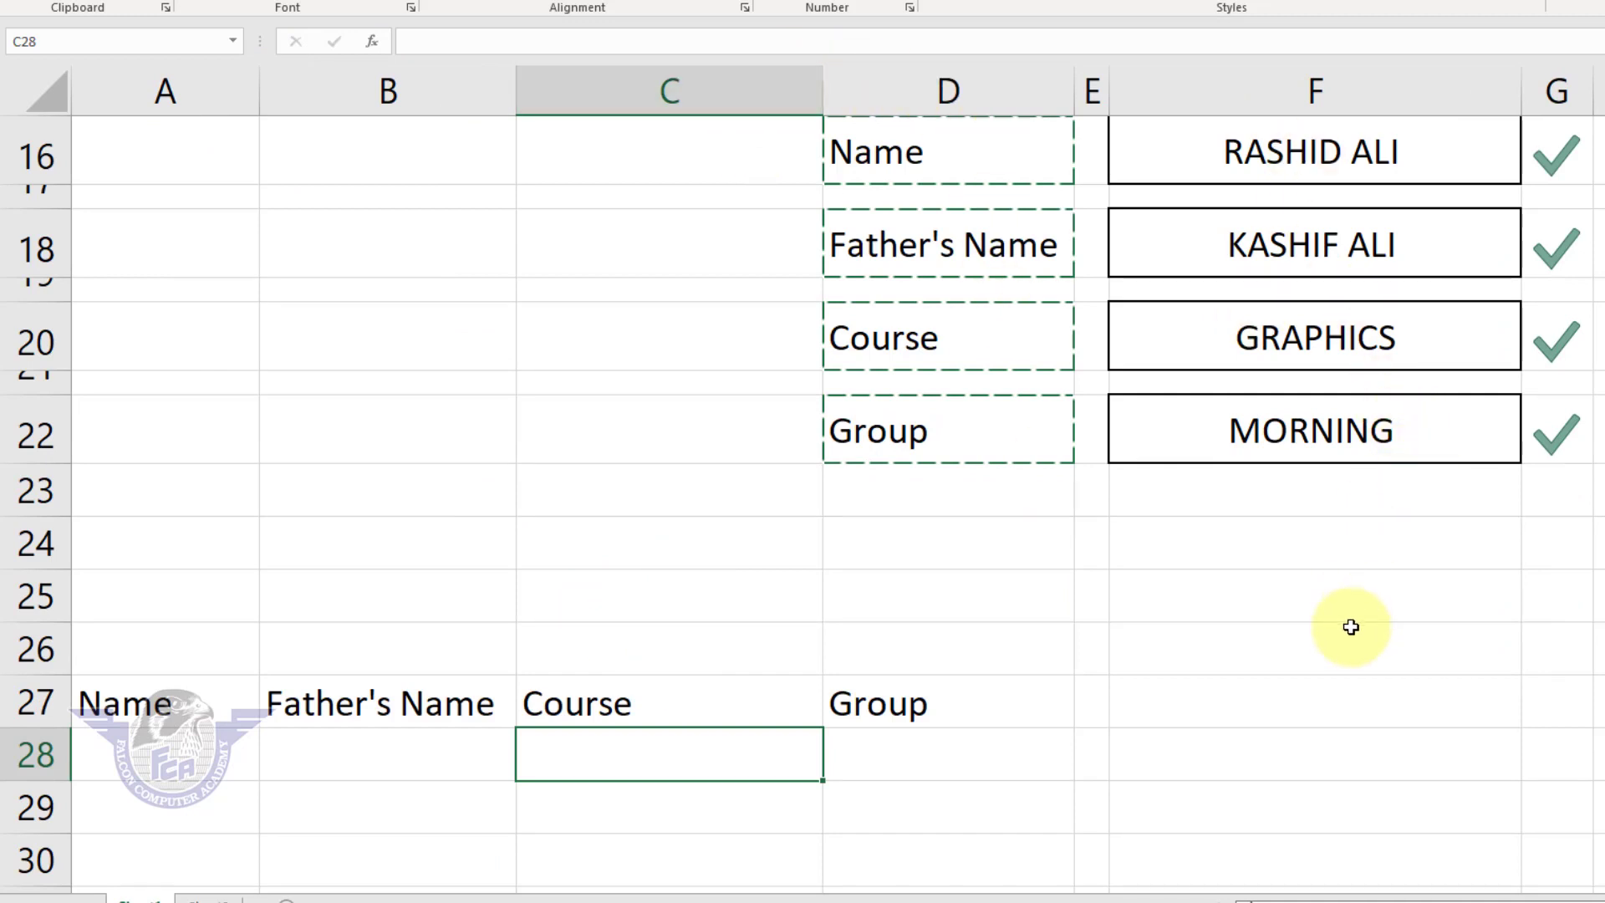
# Link cell A28 to the form's Name entry with =F16 and widen column A a little further.
pyautogui.click(1272, 154)
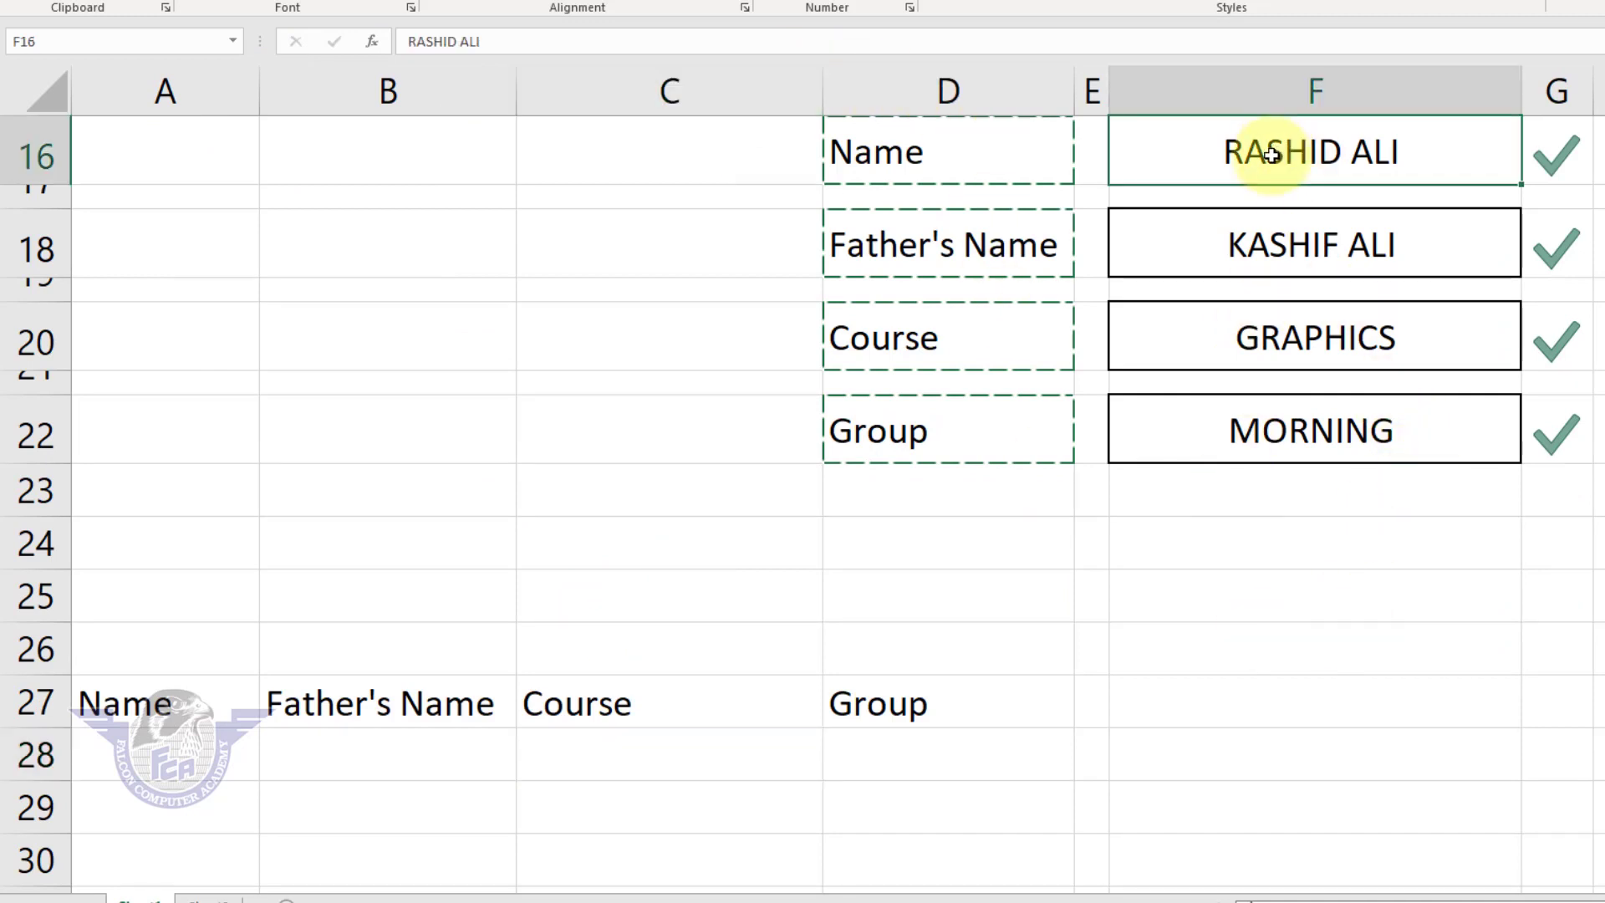
pyautogui.click(173, 760)
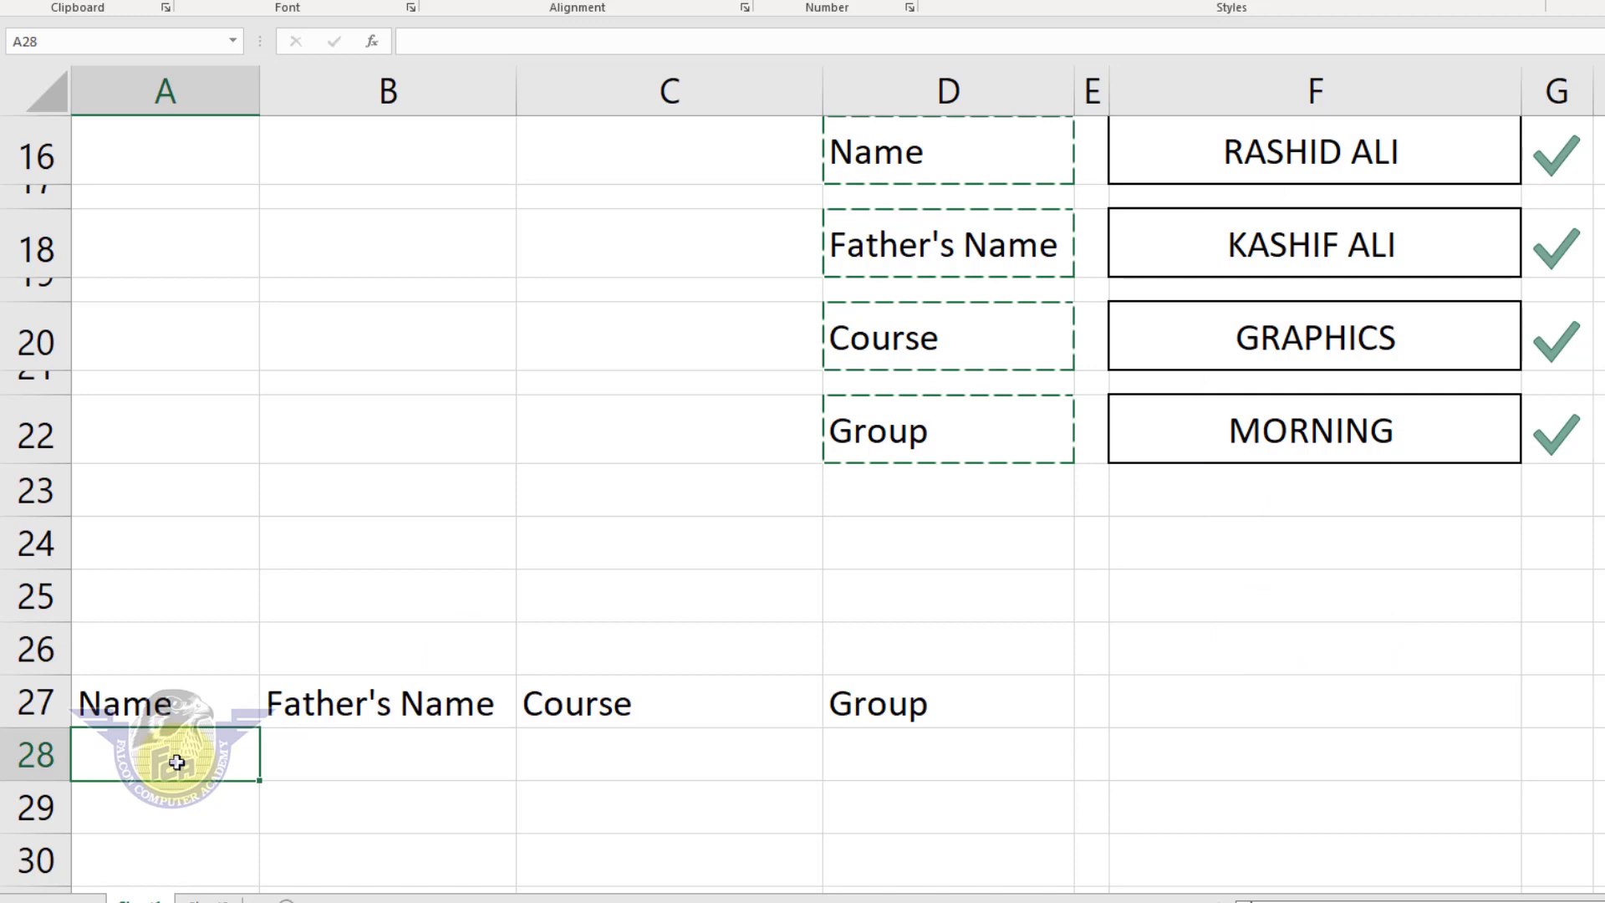
pyautogui.click(966, 758)
pyautogui.click(200, 763)
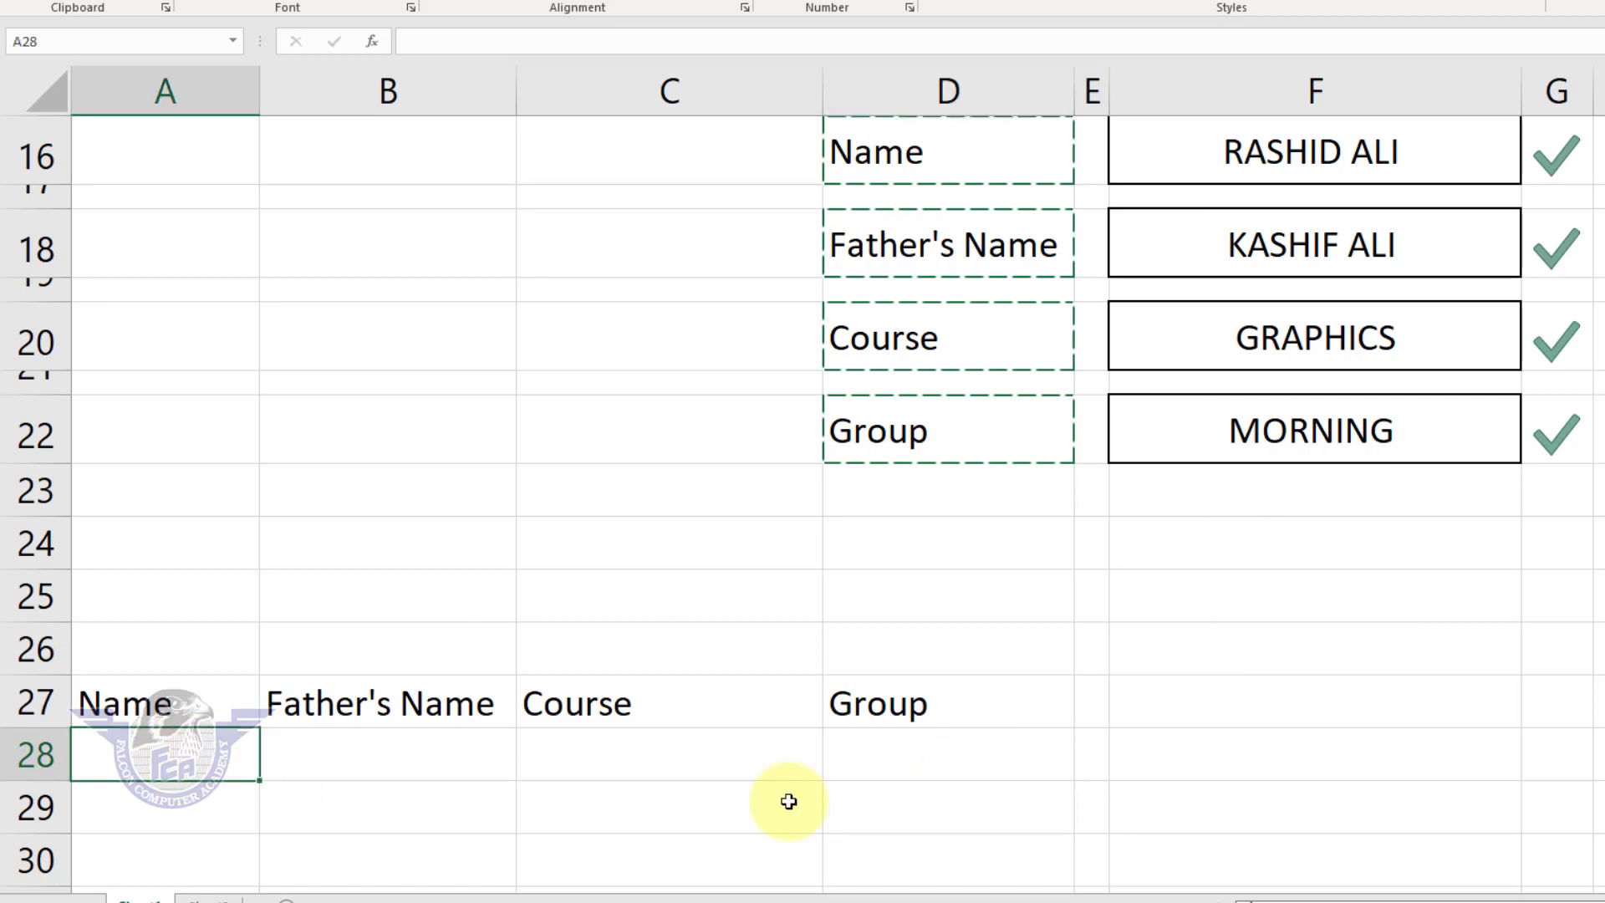
pyautogui.write('=')
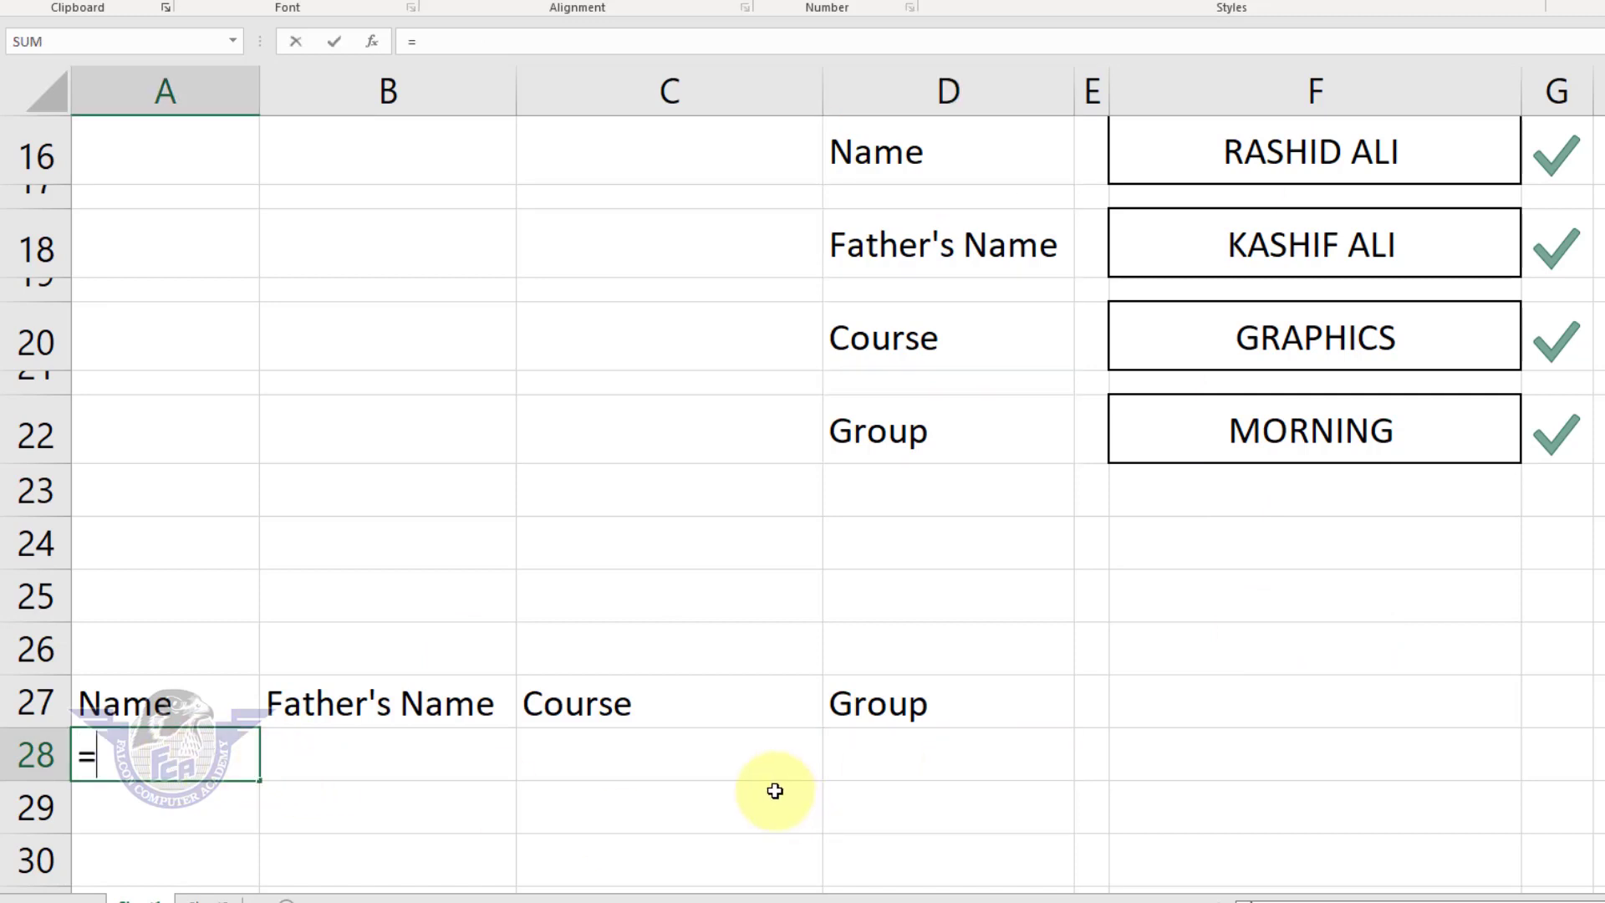
pyautogui.click(1299, 148)
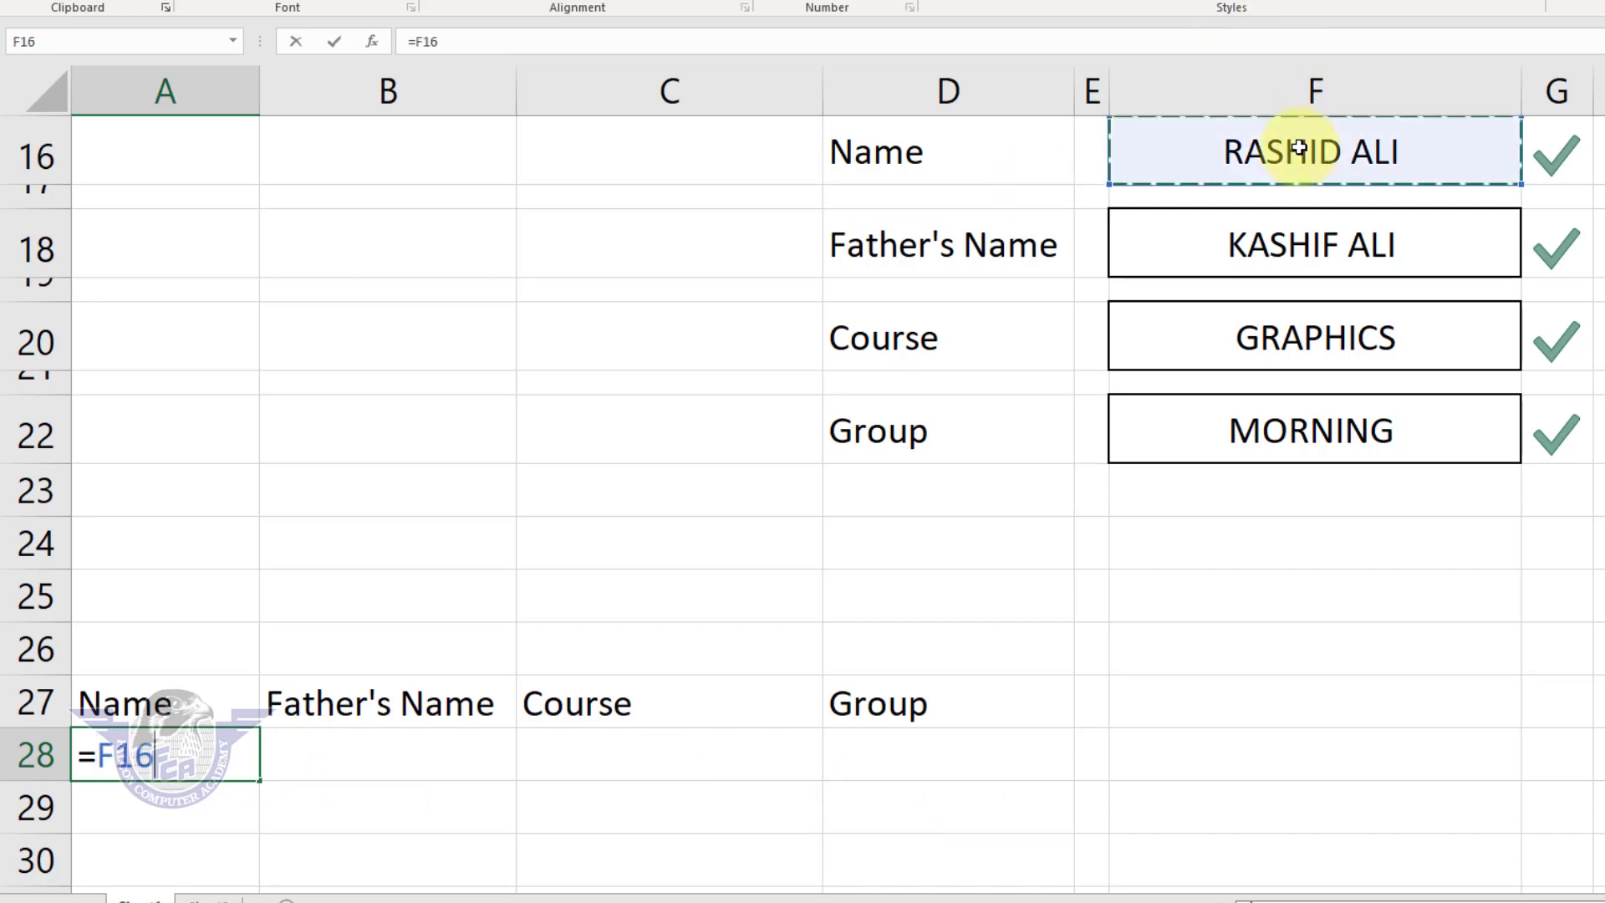
pyautogui.press('Return')
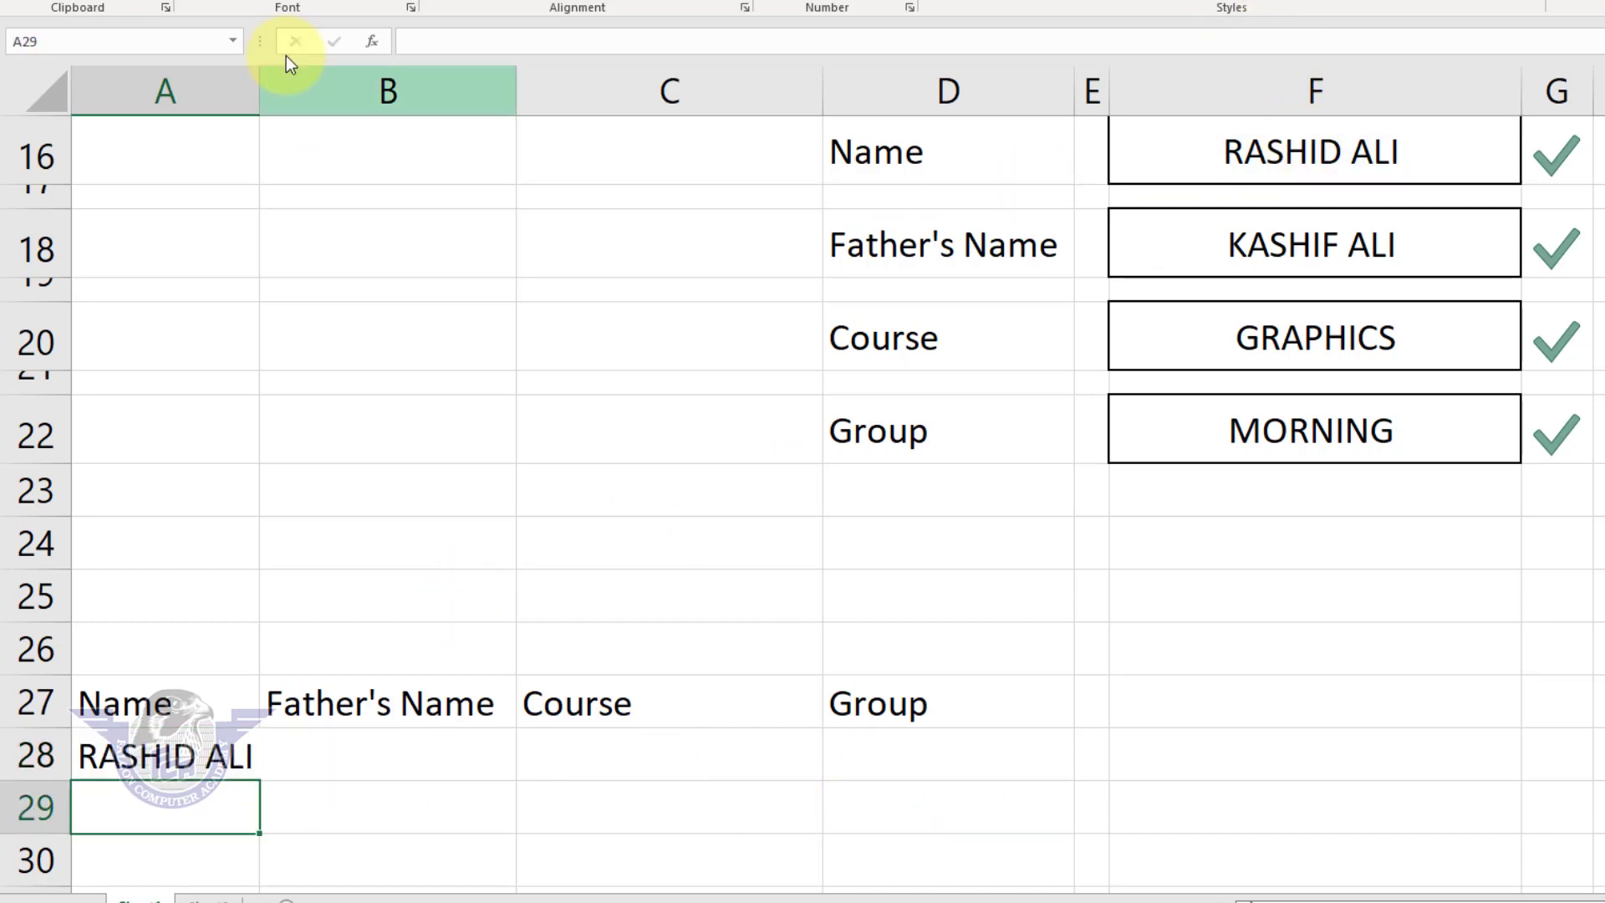
pyautogui.moveTo(257, 73); pyautogui.dragTo(294, 97)
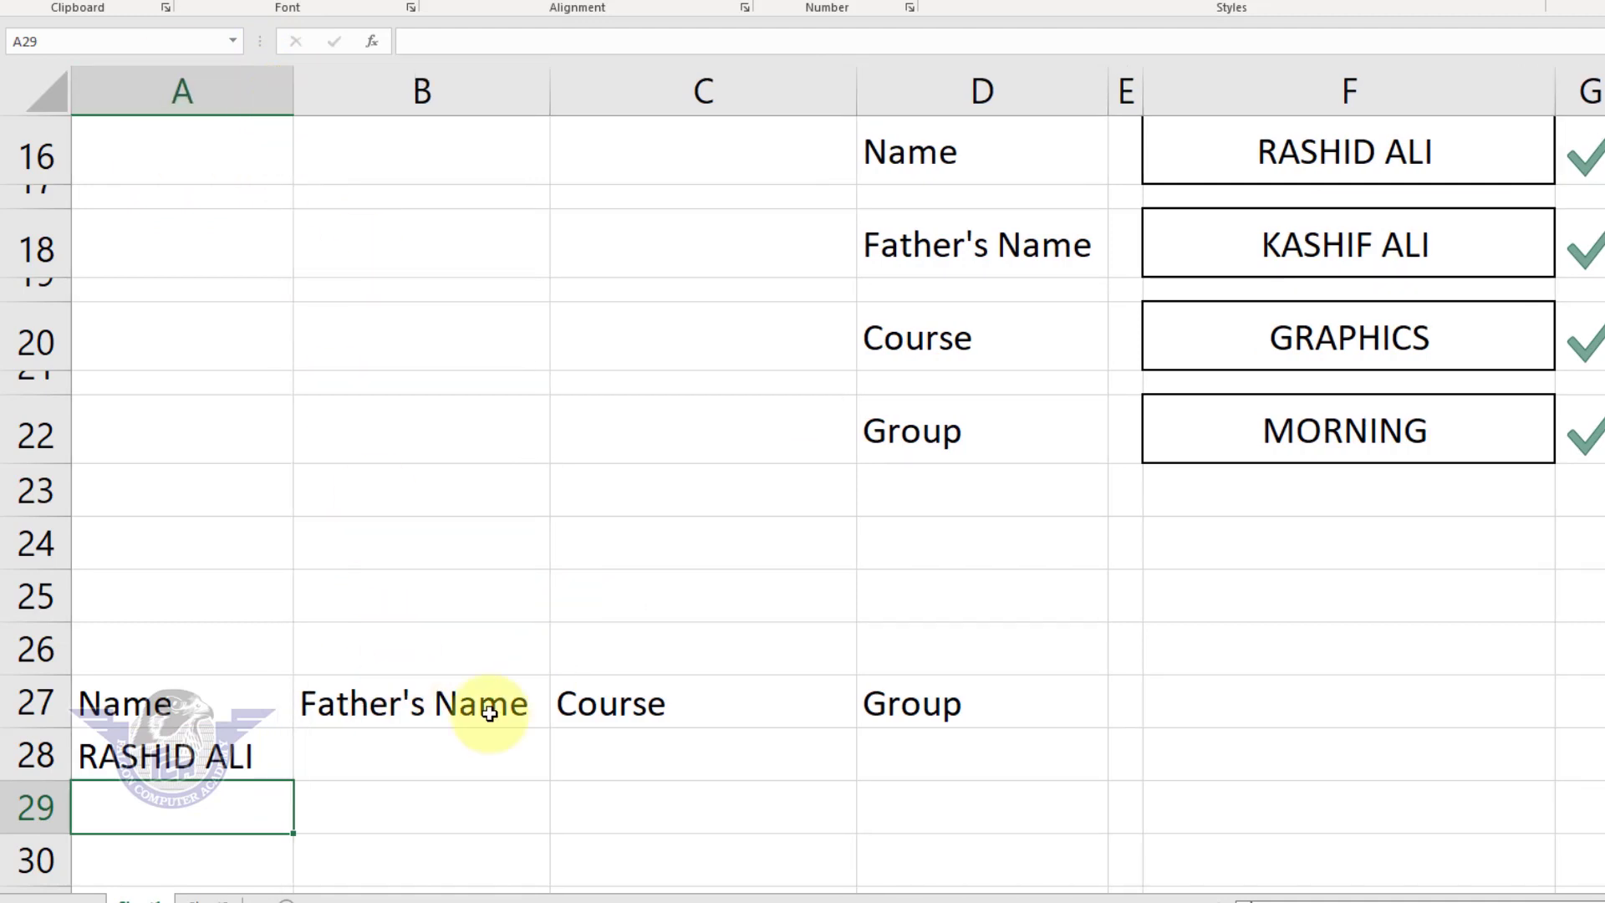
# Link the Father's Name cell B28 to the form with =F18 and the Course cell C28 with =F20.
pyautogui.click(464, 744)
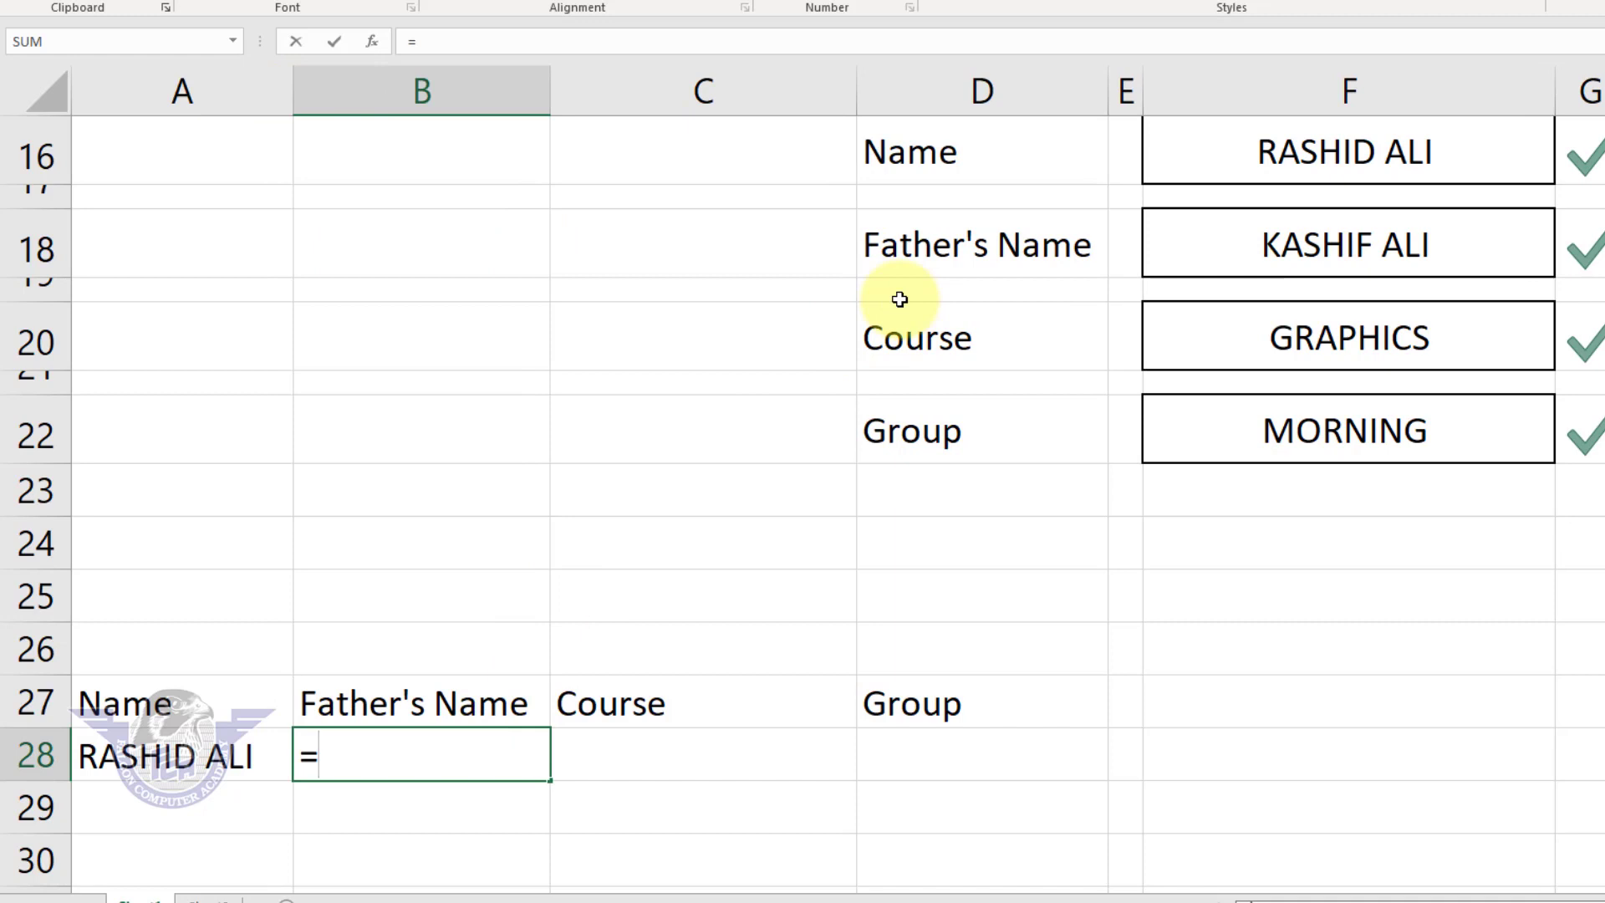
pyautogui.click(1378, 244)
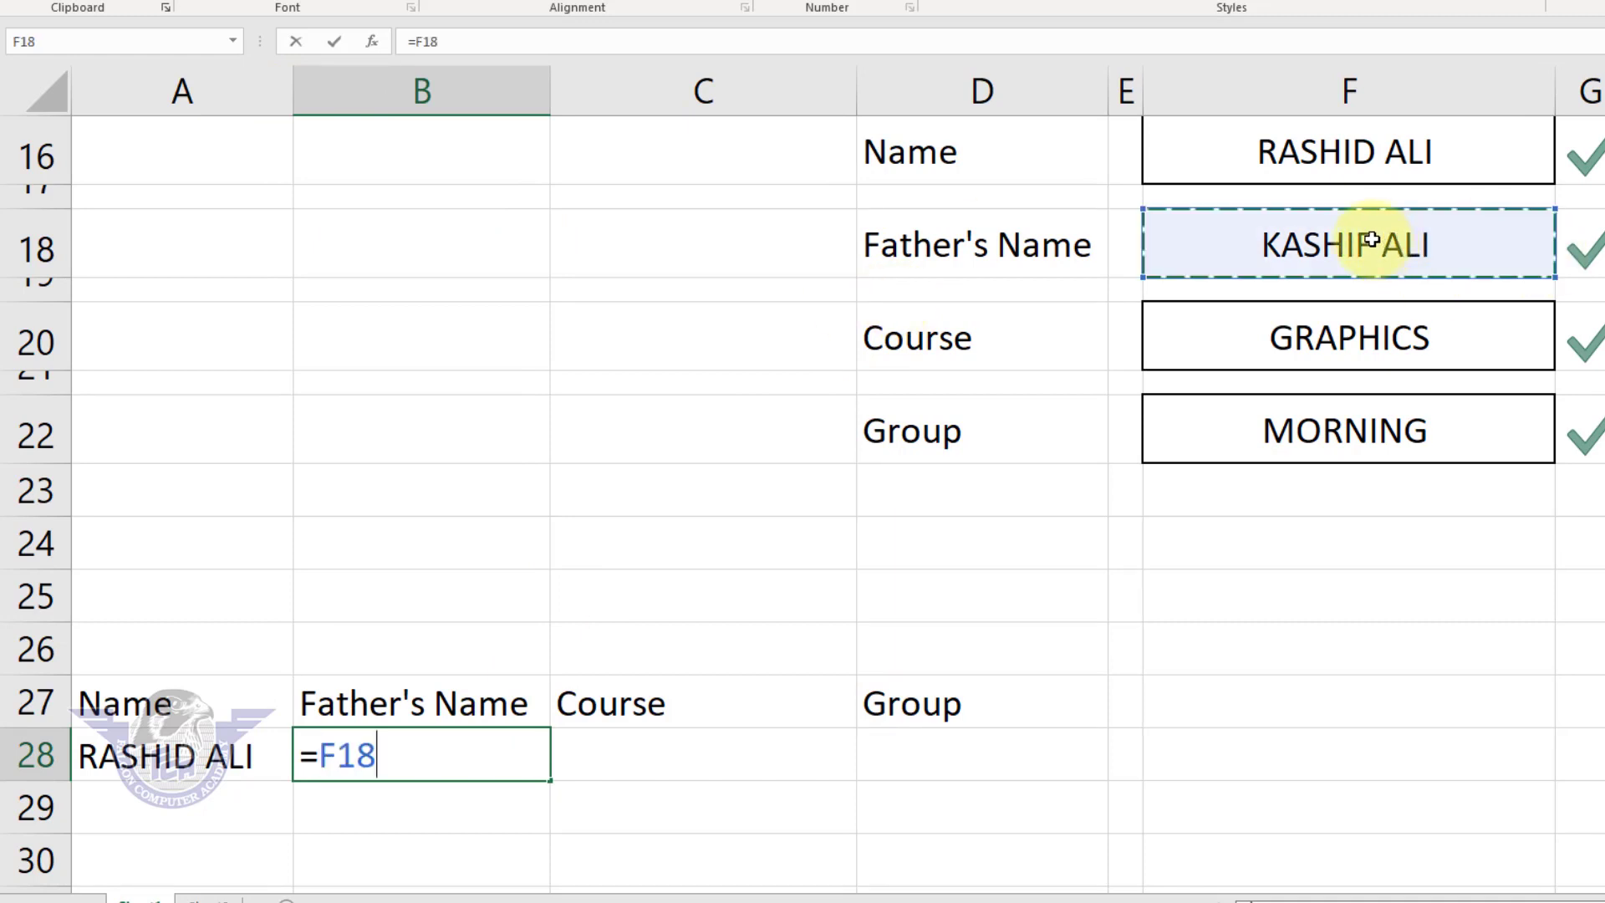
pyautogui.press('Return')
pyautogui.click(779, 756)
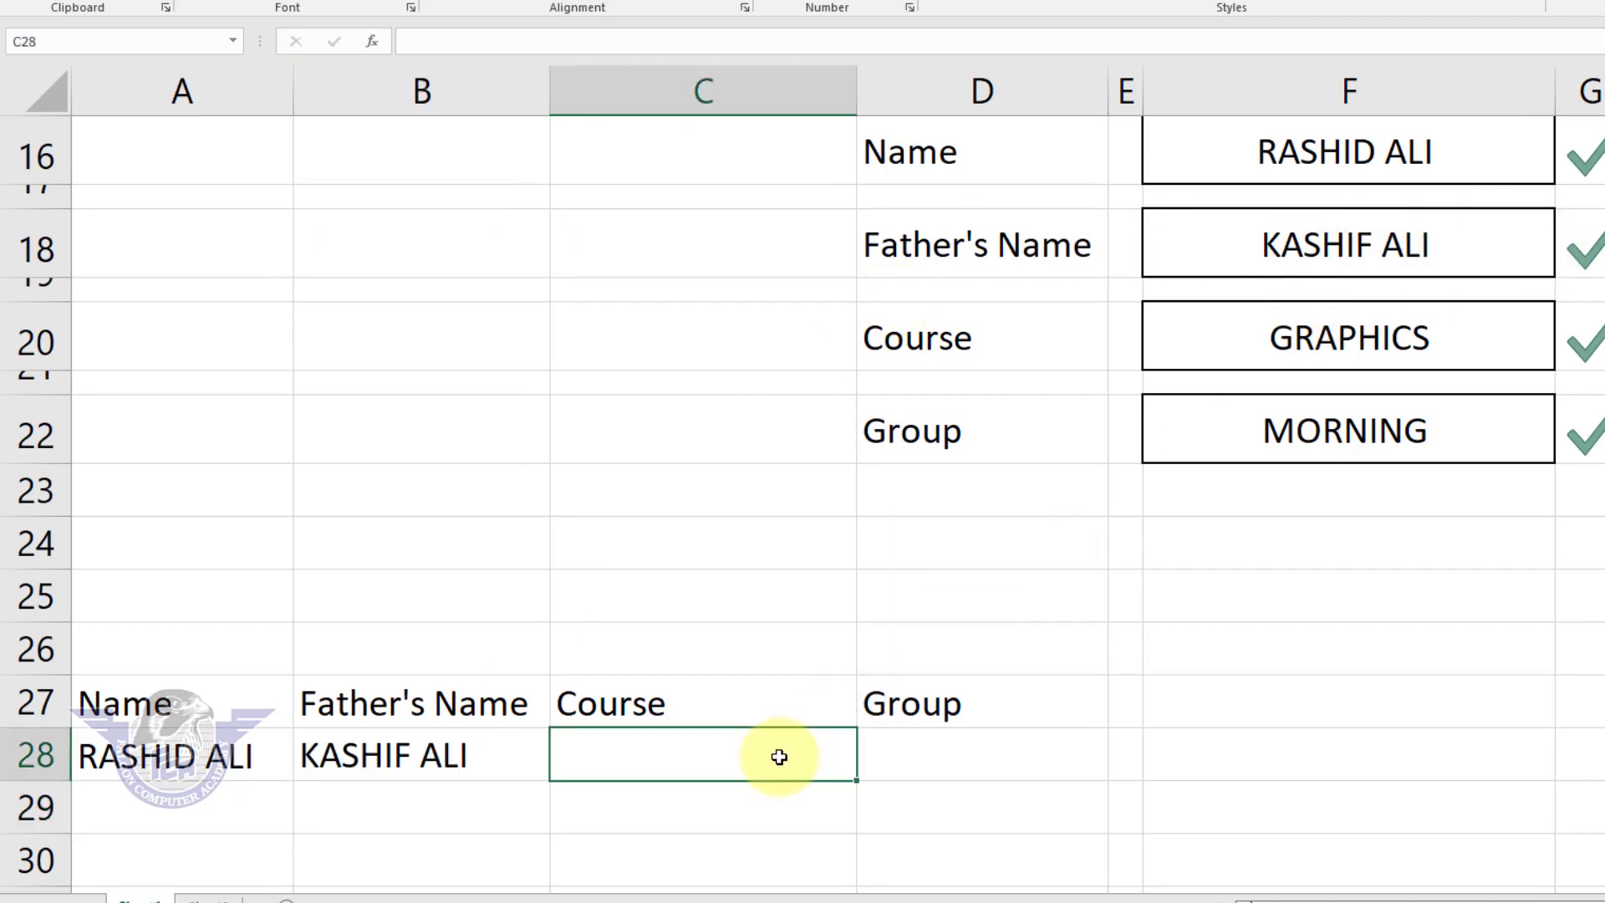
pyautogui.write('=')
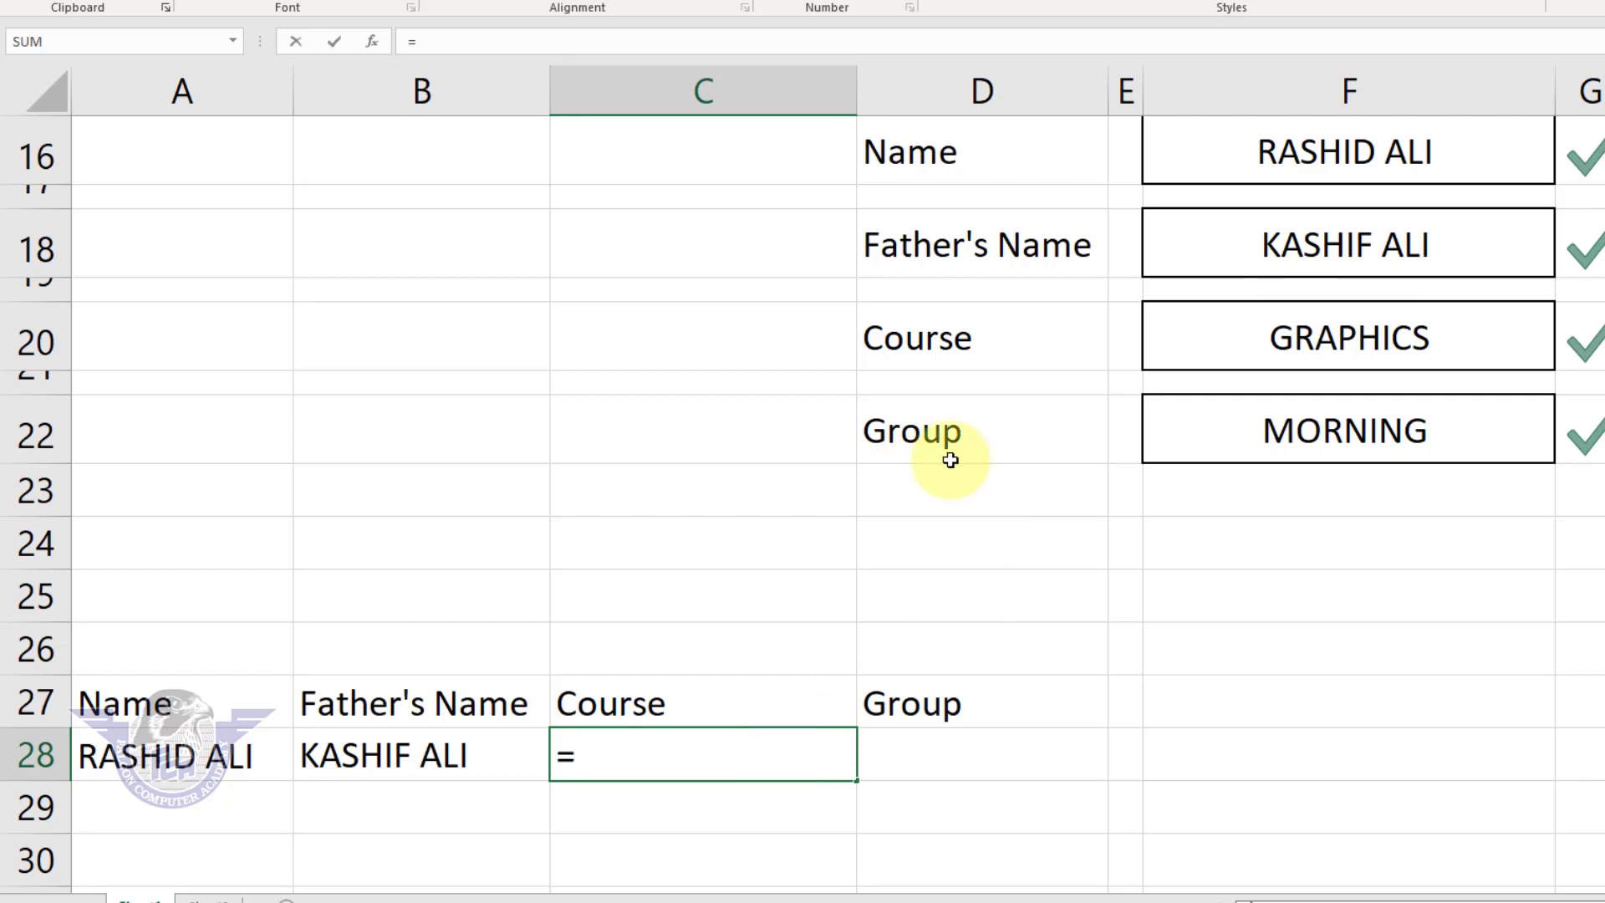
pyautogui.click(1232, 308)
pyautogui.press('Return')
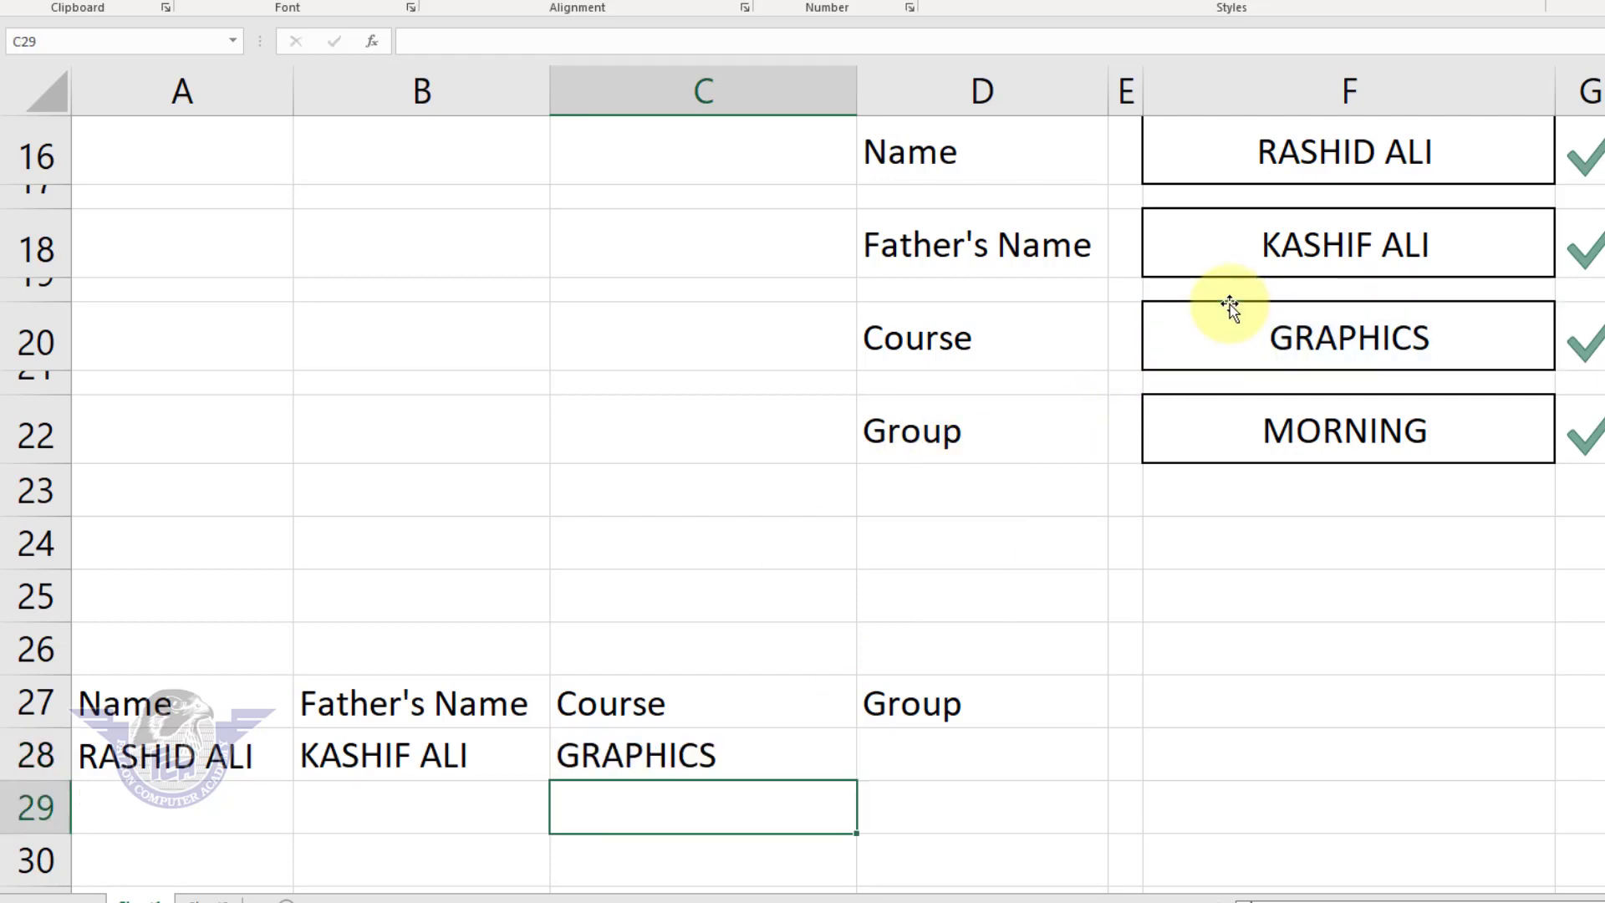
# Link the Group cell D28 to the form's Group entry with the formula =F22.
pyautogui.click(954, 757)
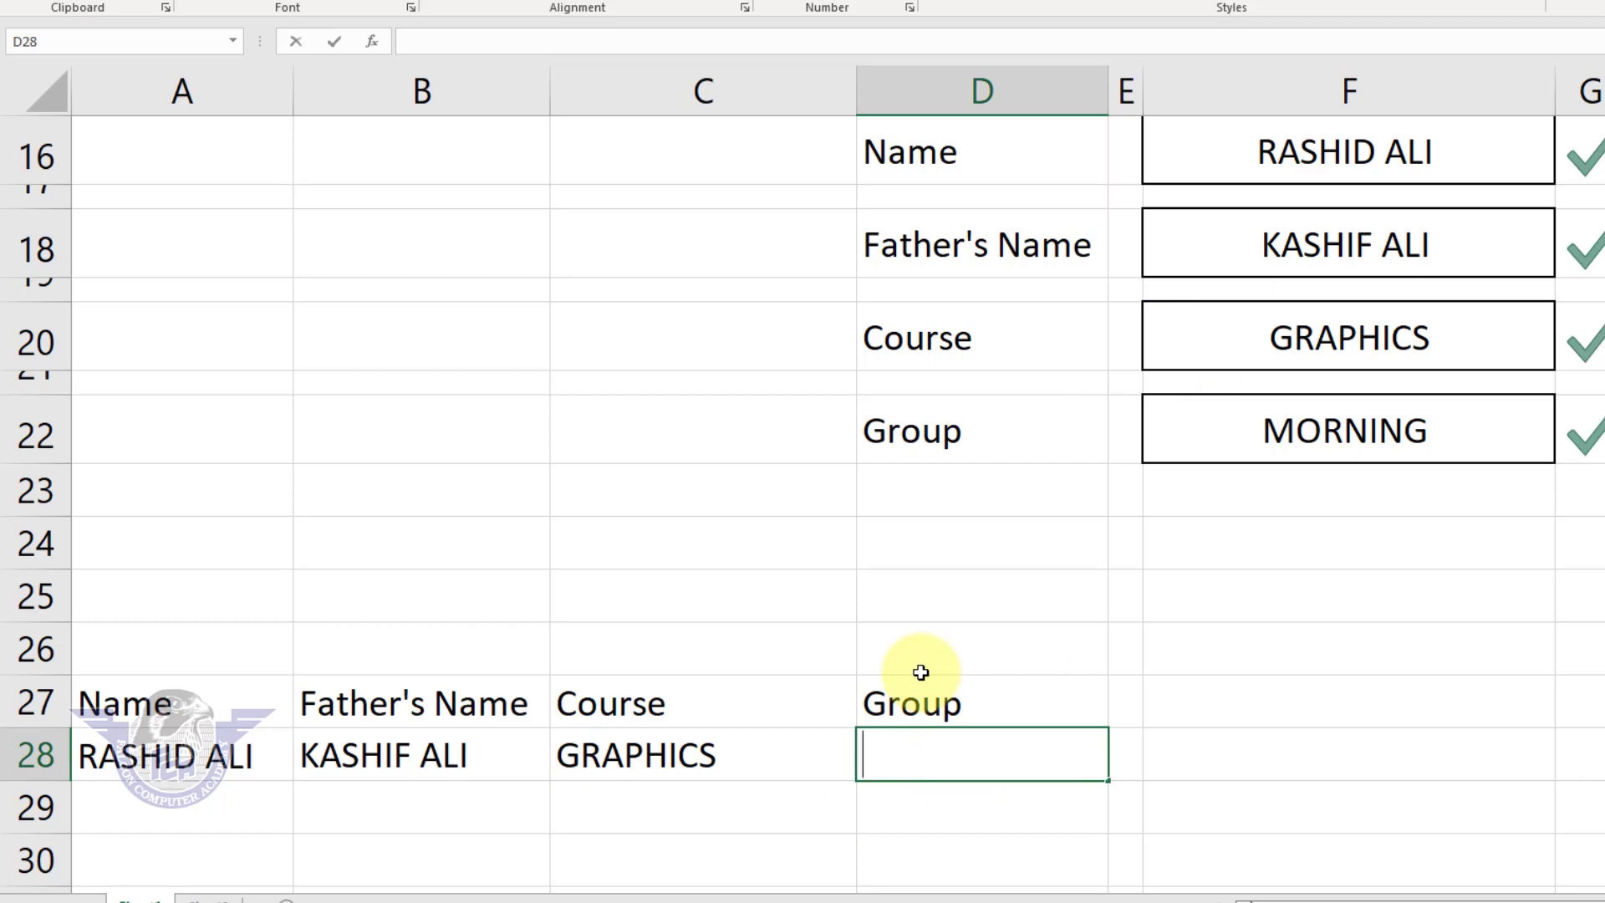
pyautogui.write('=')
pyautogui.click(1316, 425)
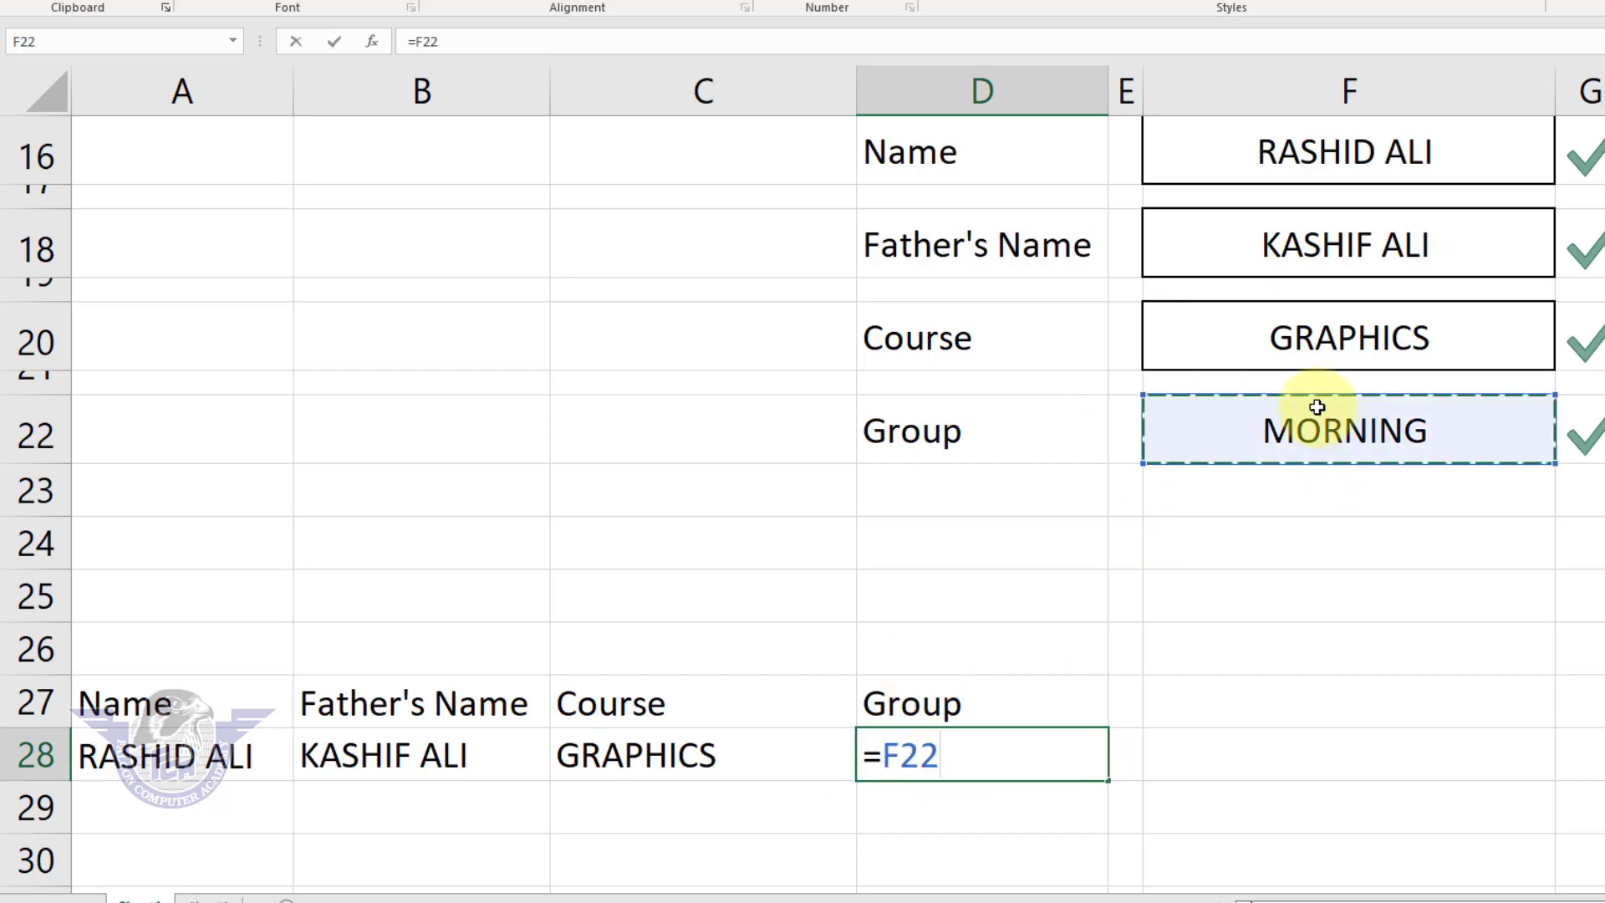
pyautogui.press('Return')
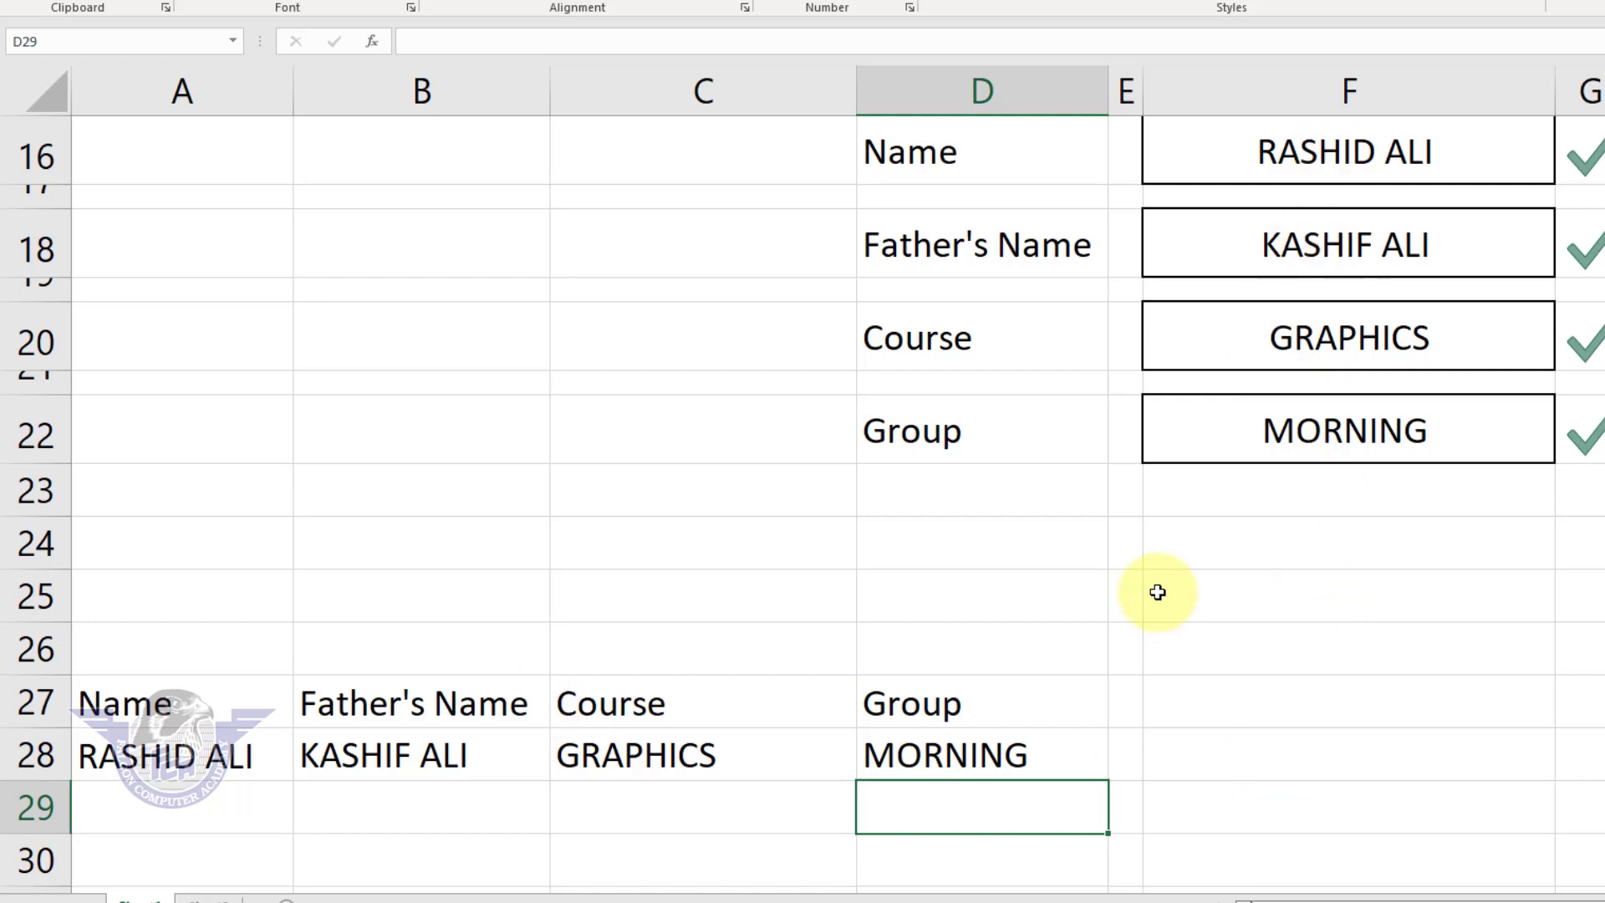
# Fill the header cells A27:D27 with a dark gold theme color.
pyautogui.moveTo(250, 704); pyautogui.dragTo(918, 698)
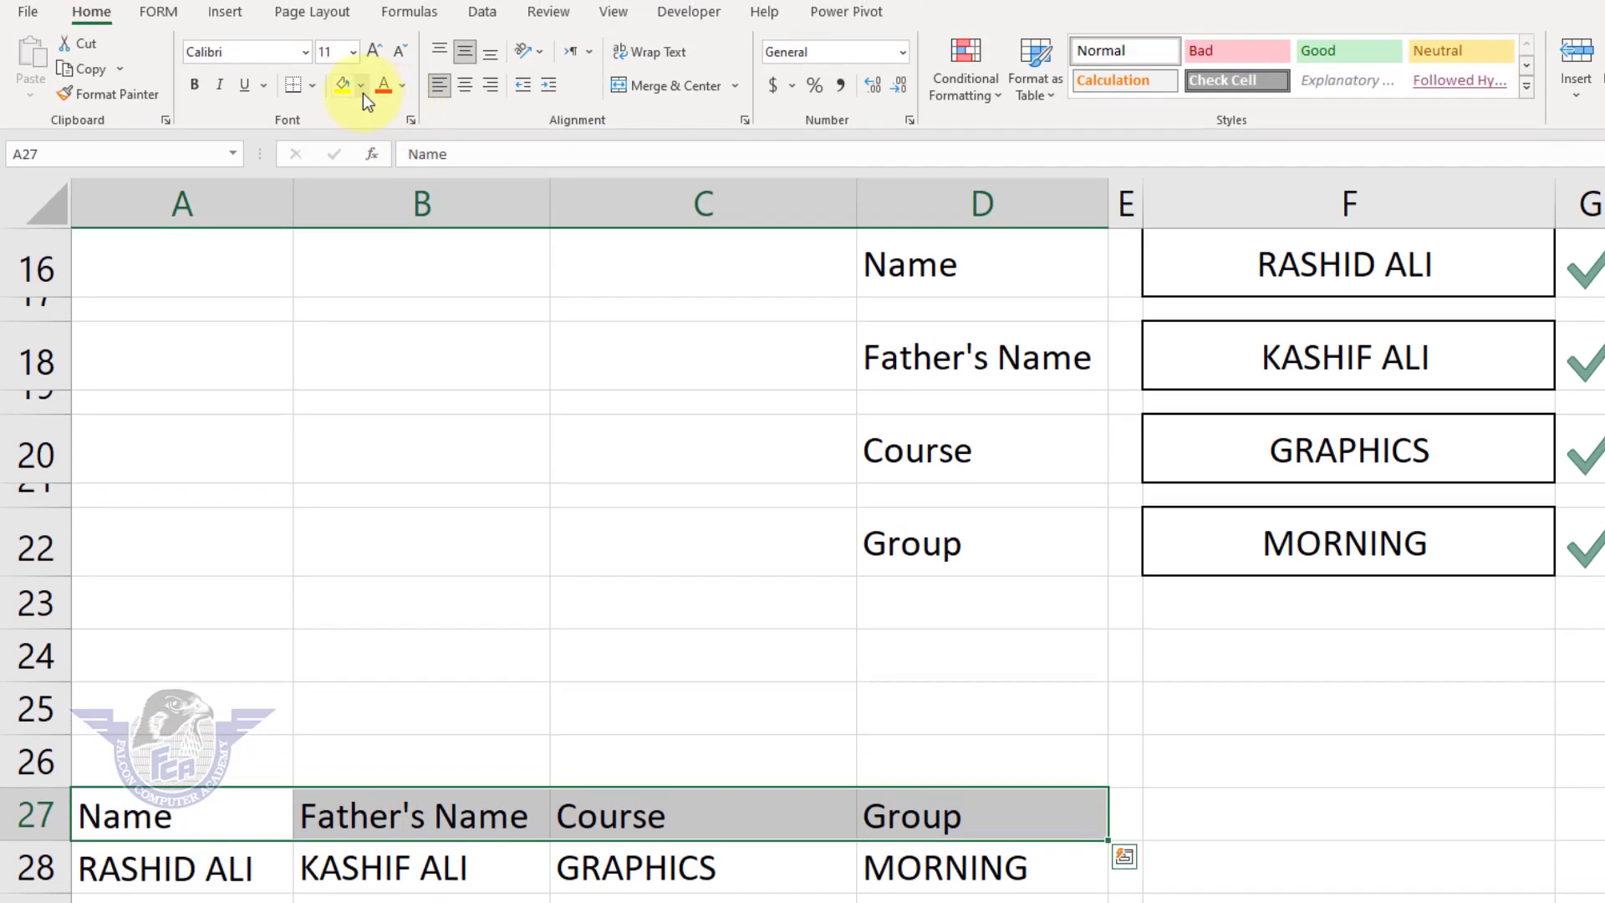
pyautogui.click(362, 86)
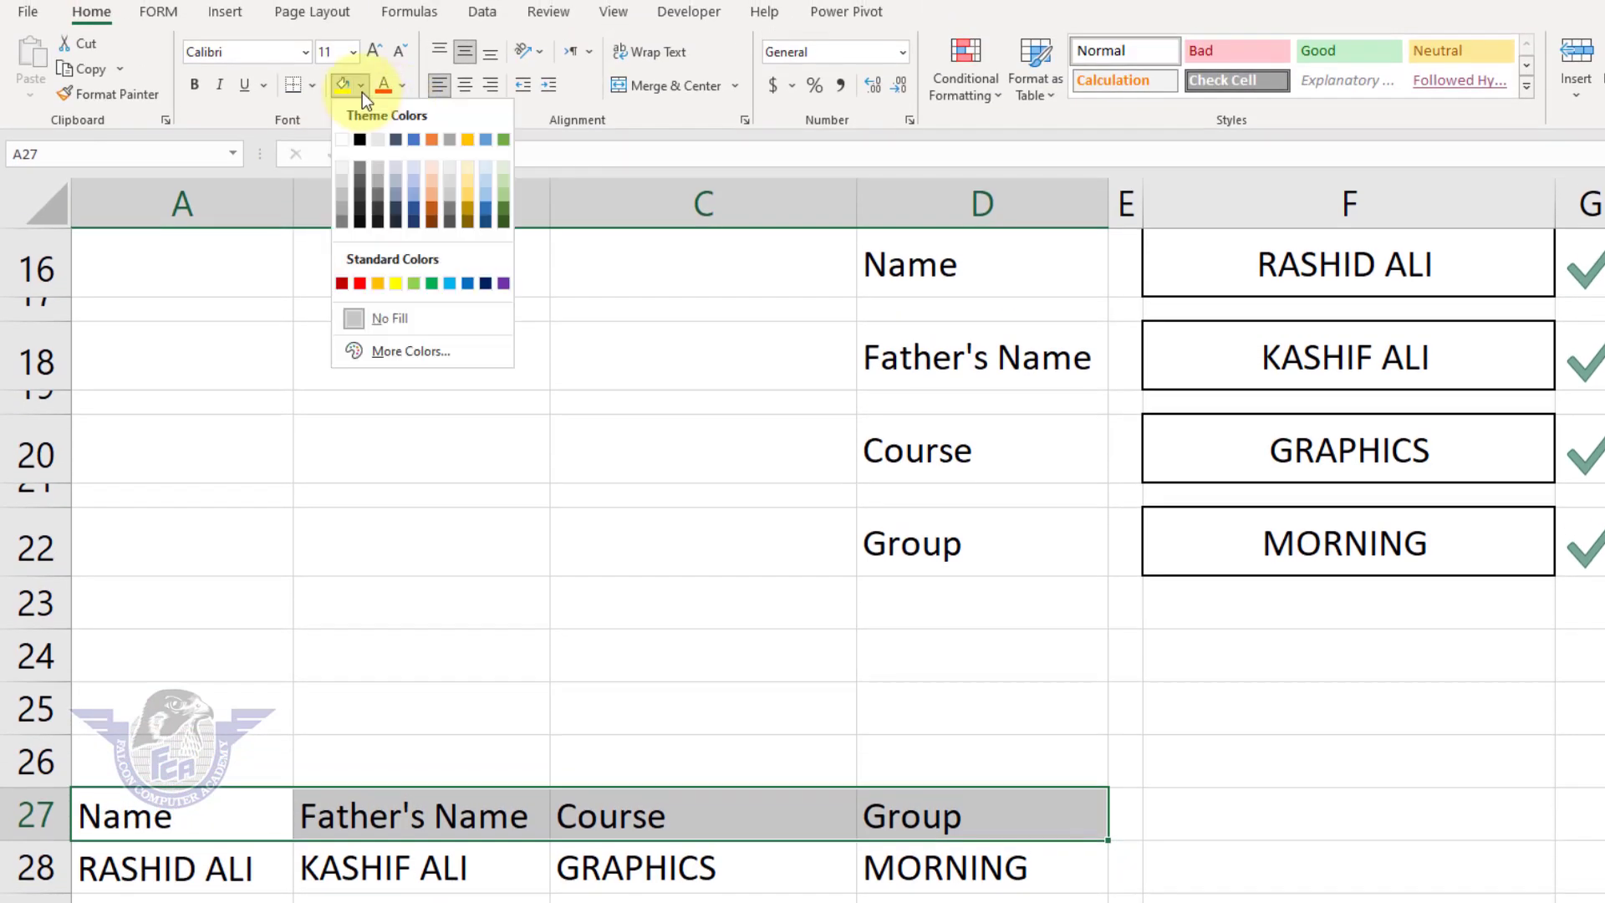
pyautogui.click(469, 210)
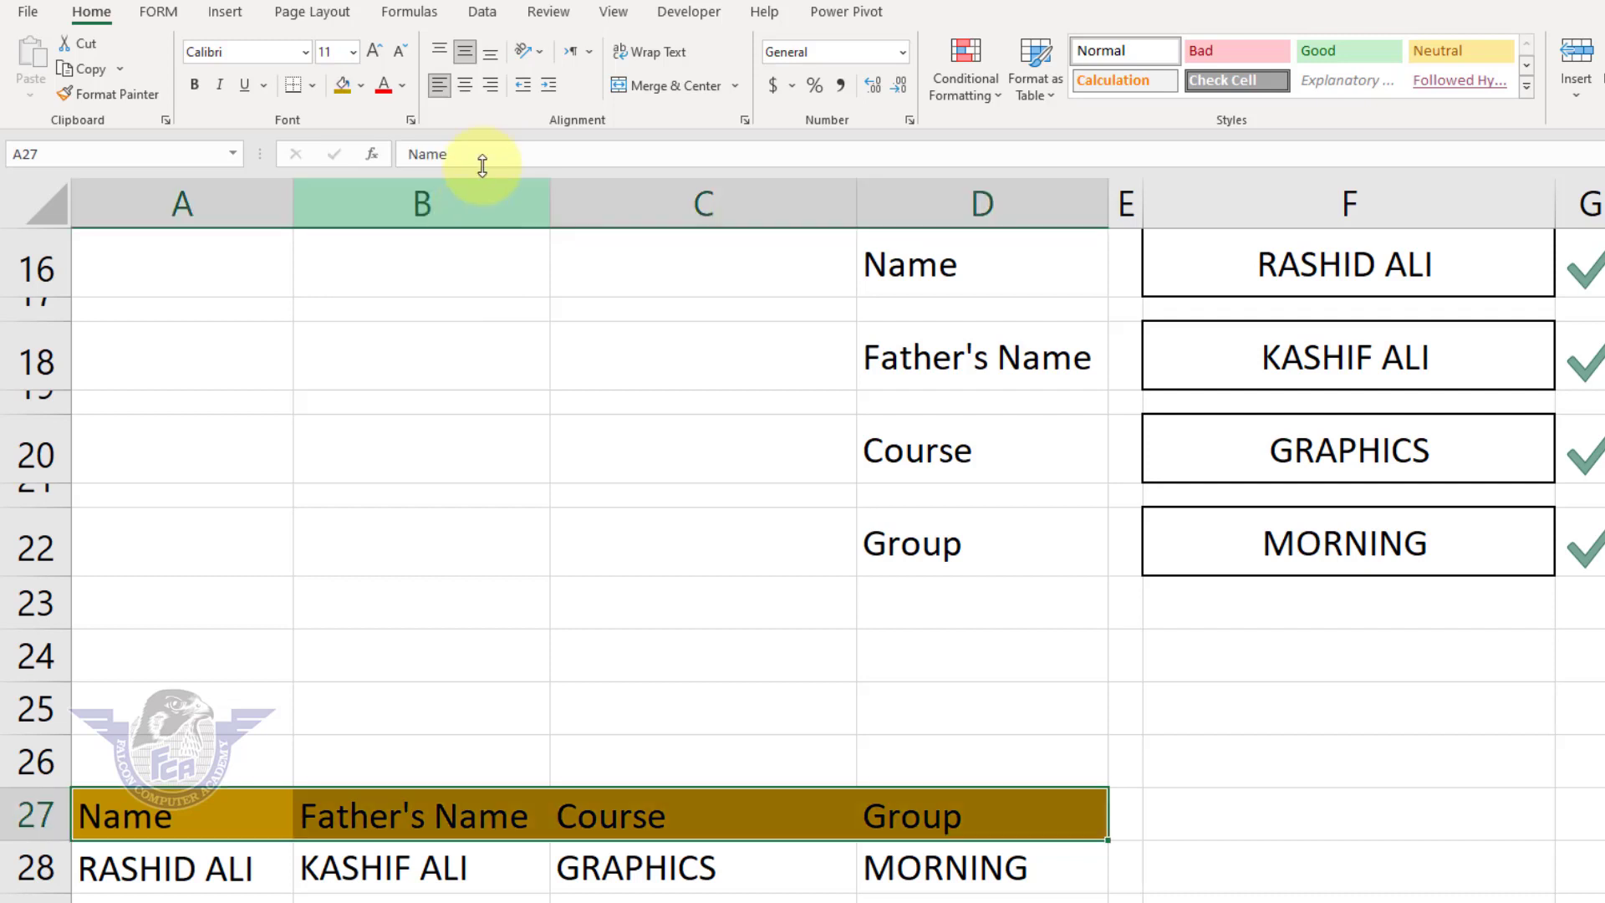
# Format the header cells A27:D27 with white text, centered alignment and all borders.
pyautogui.click(403, 88)
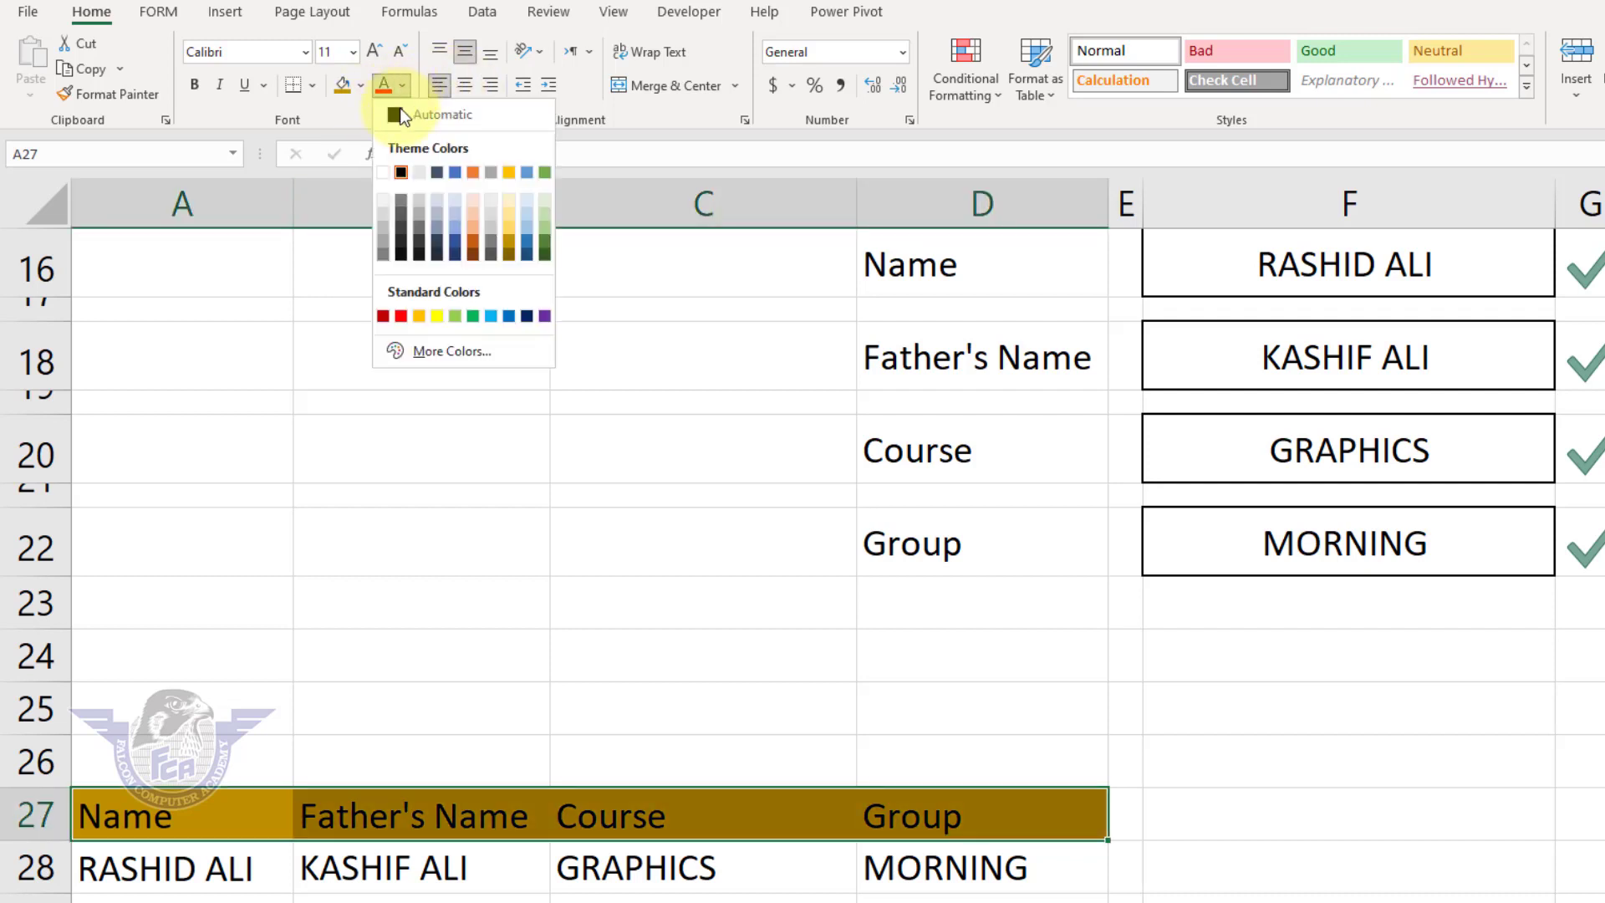
pyautogui.click(388, 171)
pyautogui.click(465, 85)
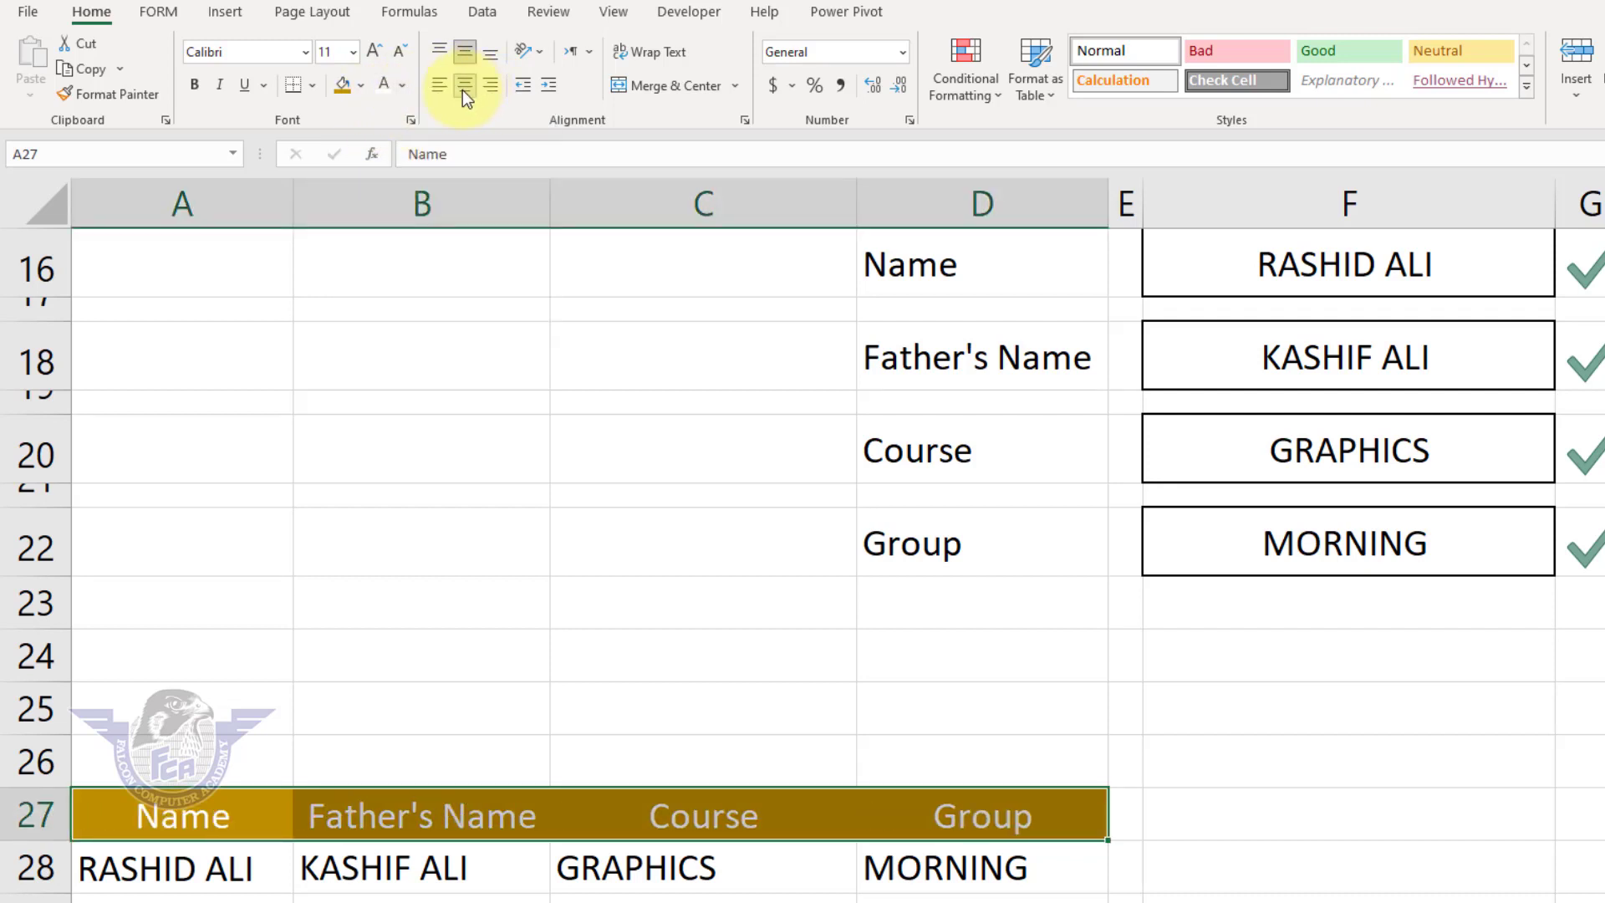
pyautogui.click(311, 85)
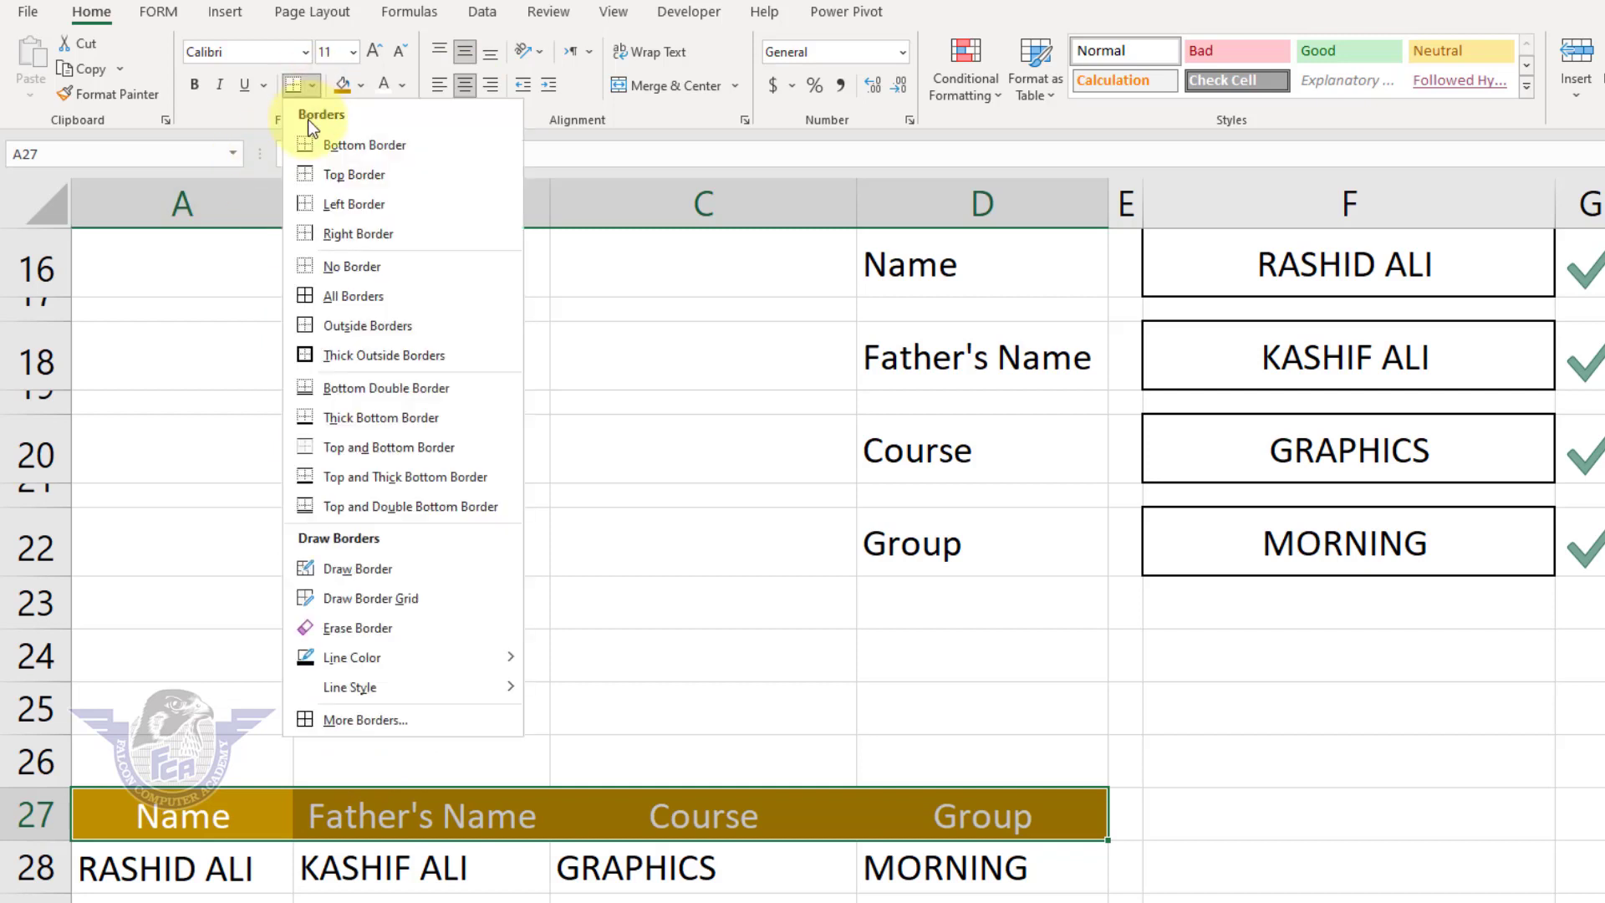
pyautogui.click(330, 296)
# Copy the header cells A27:D27 into row 1 of the blank sheet starting at A1, keeping the source formatting.
pyautogui.moveTo(240, 817); pyautogui.dragTo(920, 818)
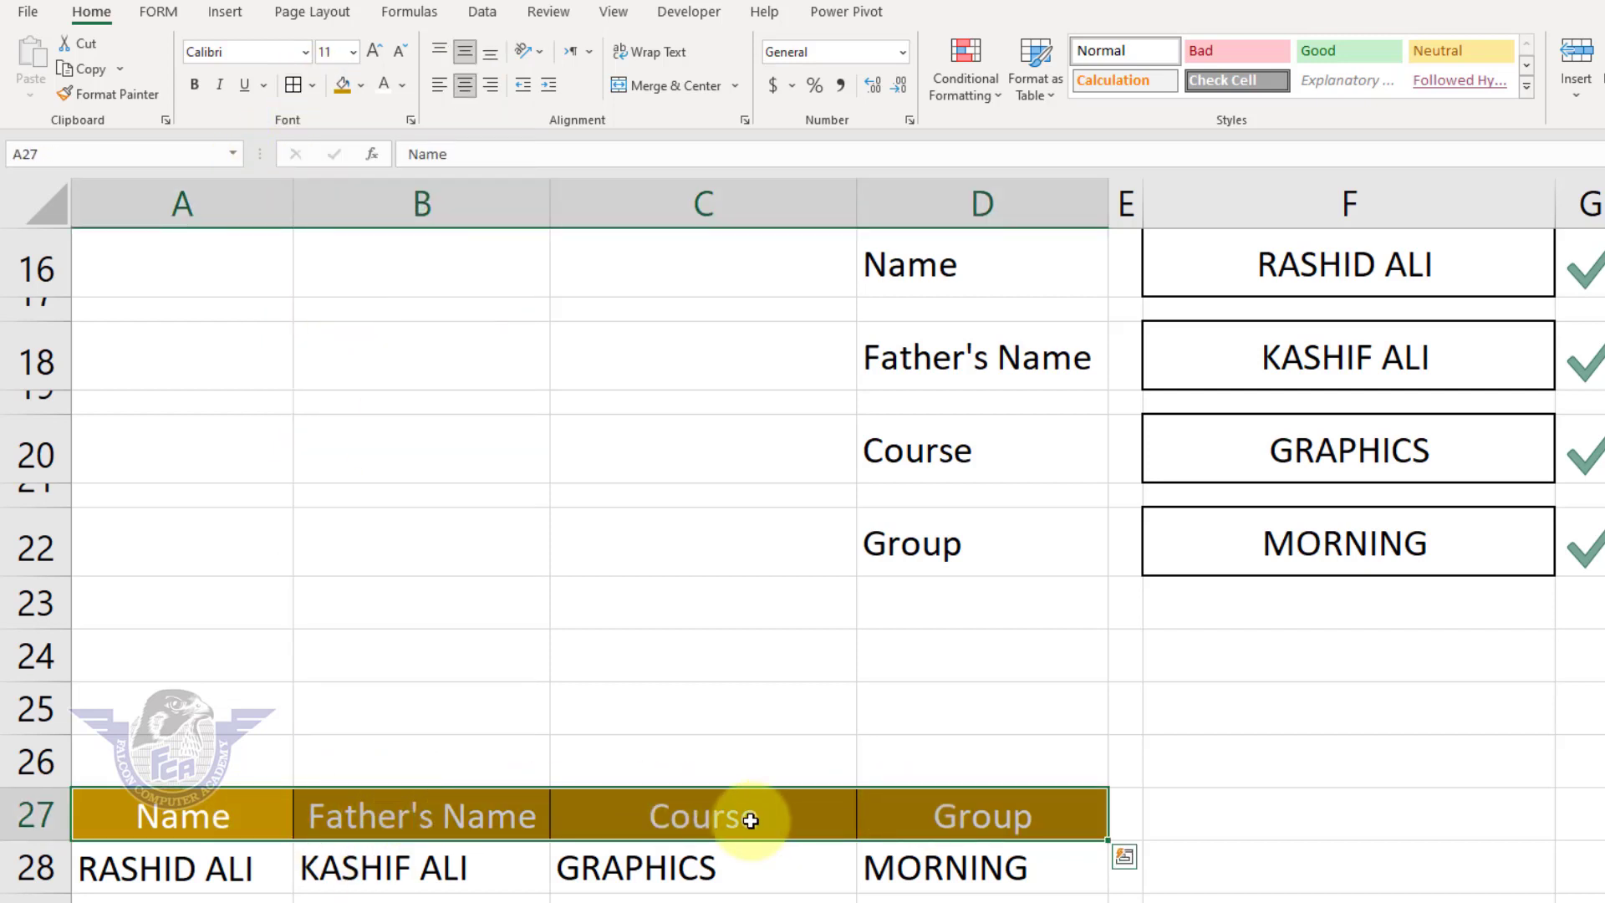
pyautogui.rightClick(750, 821)
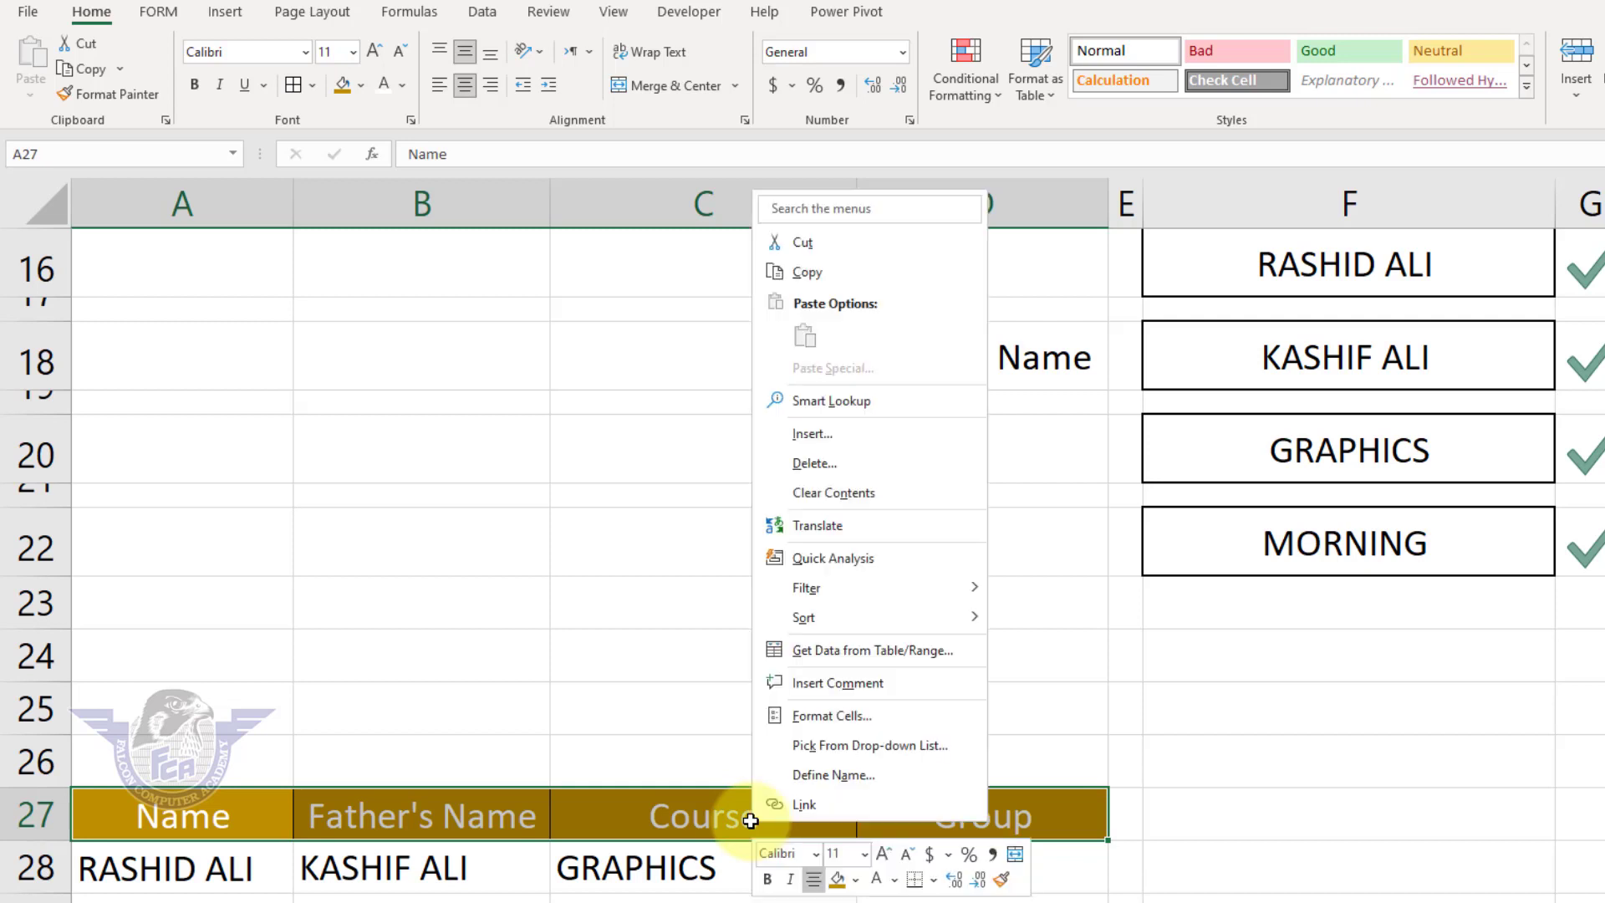
pyautogui.click(819, 273)
pyautogui.click(472, 902)
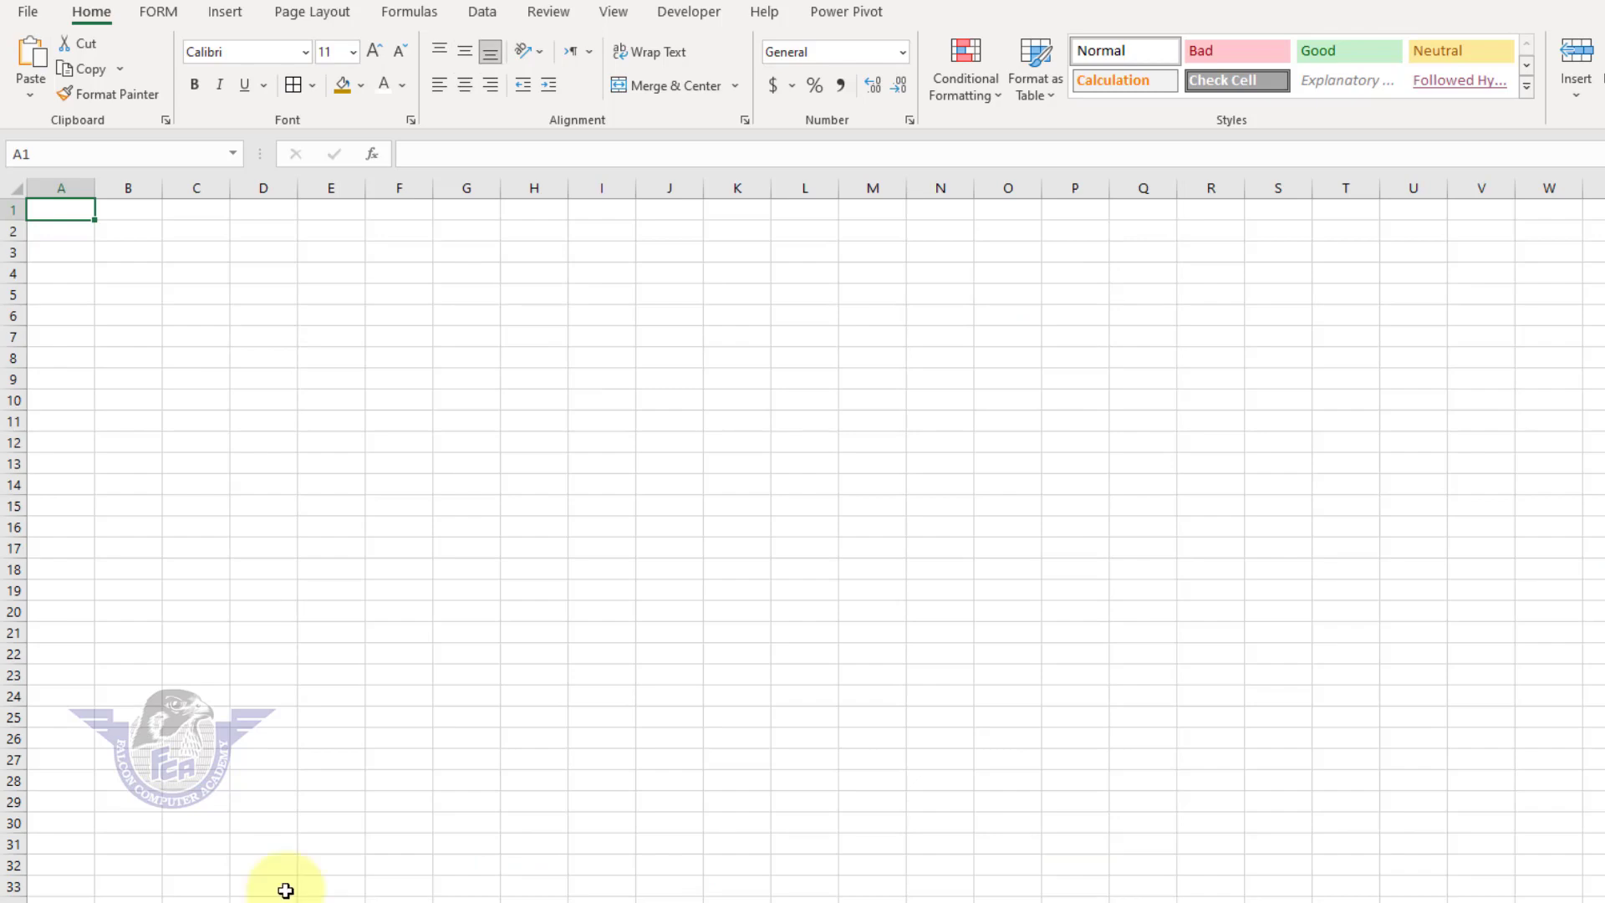
pyautogui.click(28, 95)
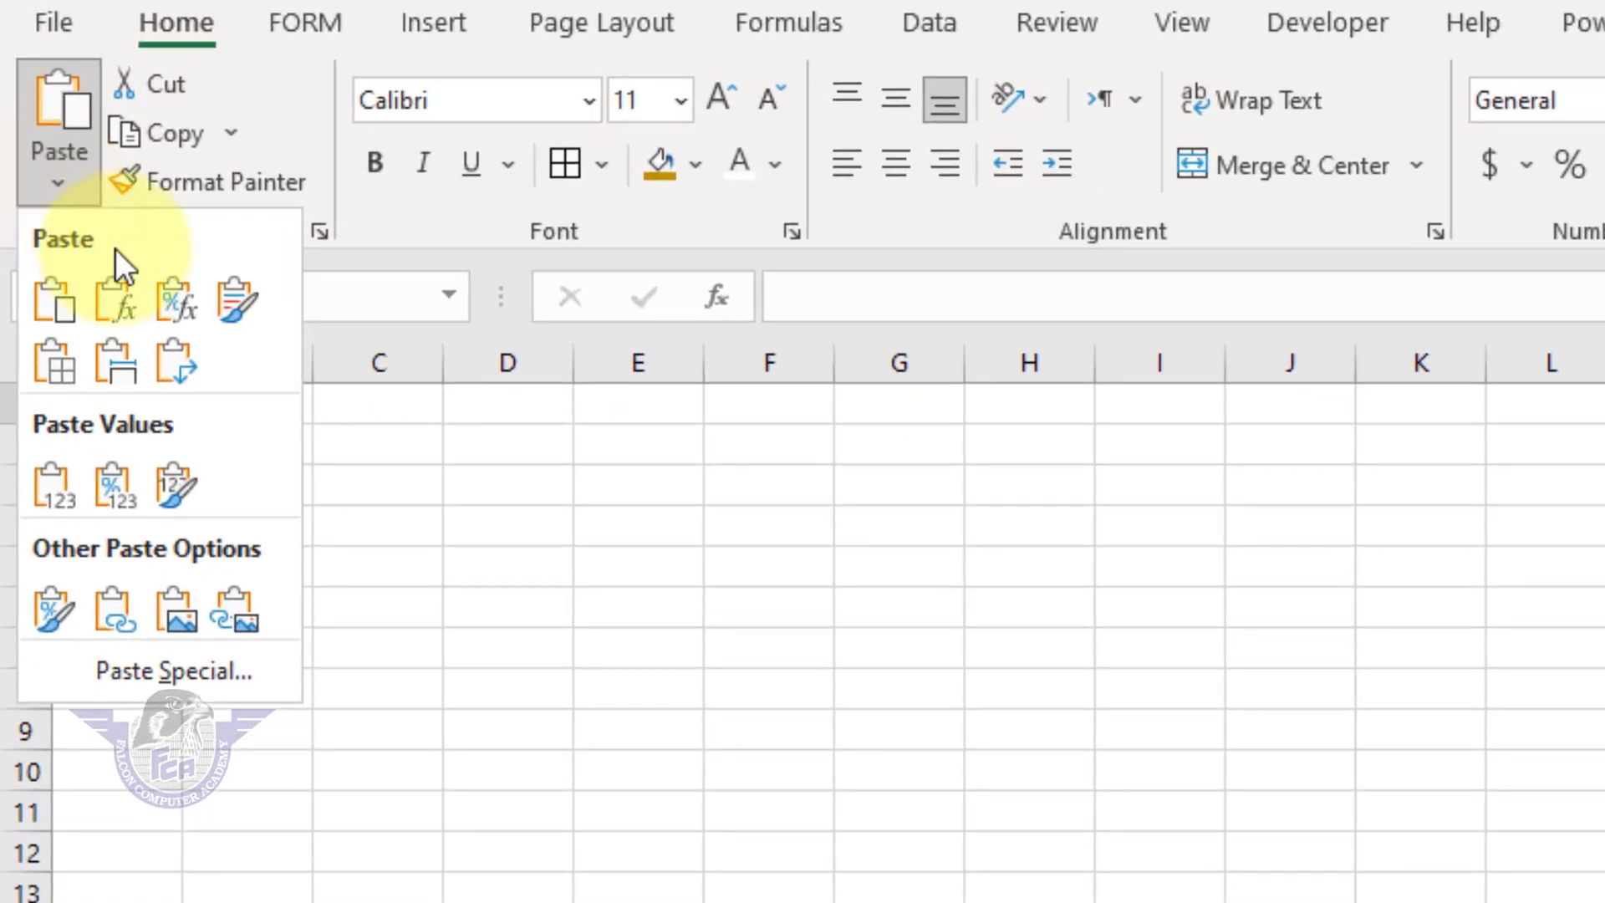
pyautogui.click(231, 303)
pyautogui.click(505, 644)
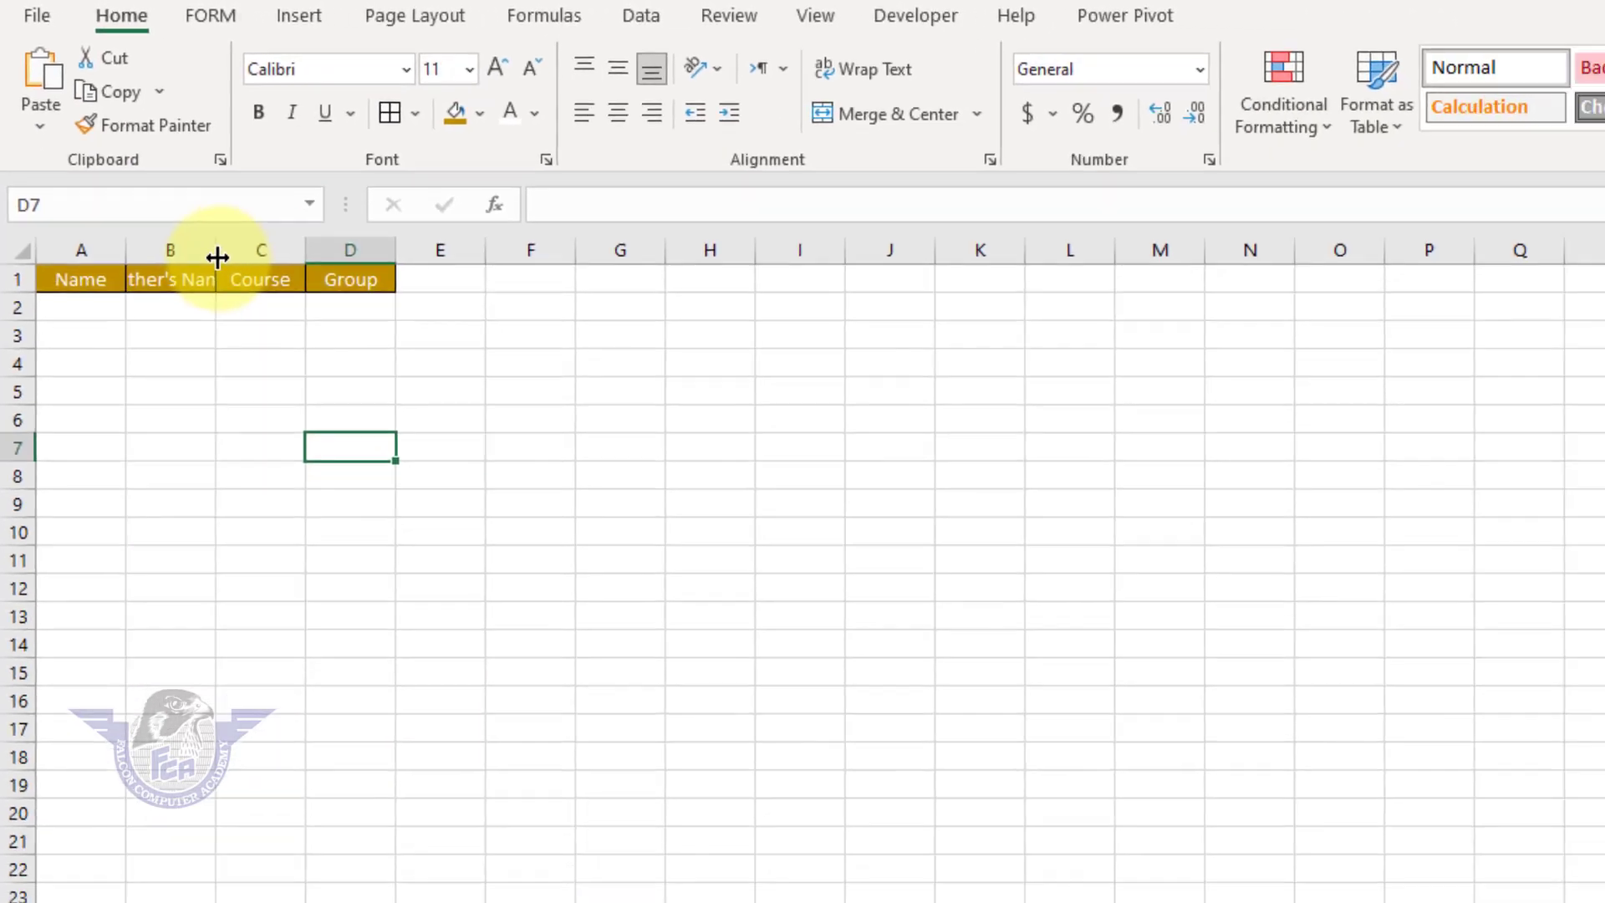
# Widen columns A, B and C on the new sheet, leaving room around the Name, Father's Name and Course headers.
pyautogui.doubleClick(313, 362)
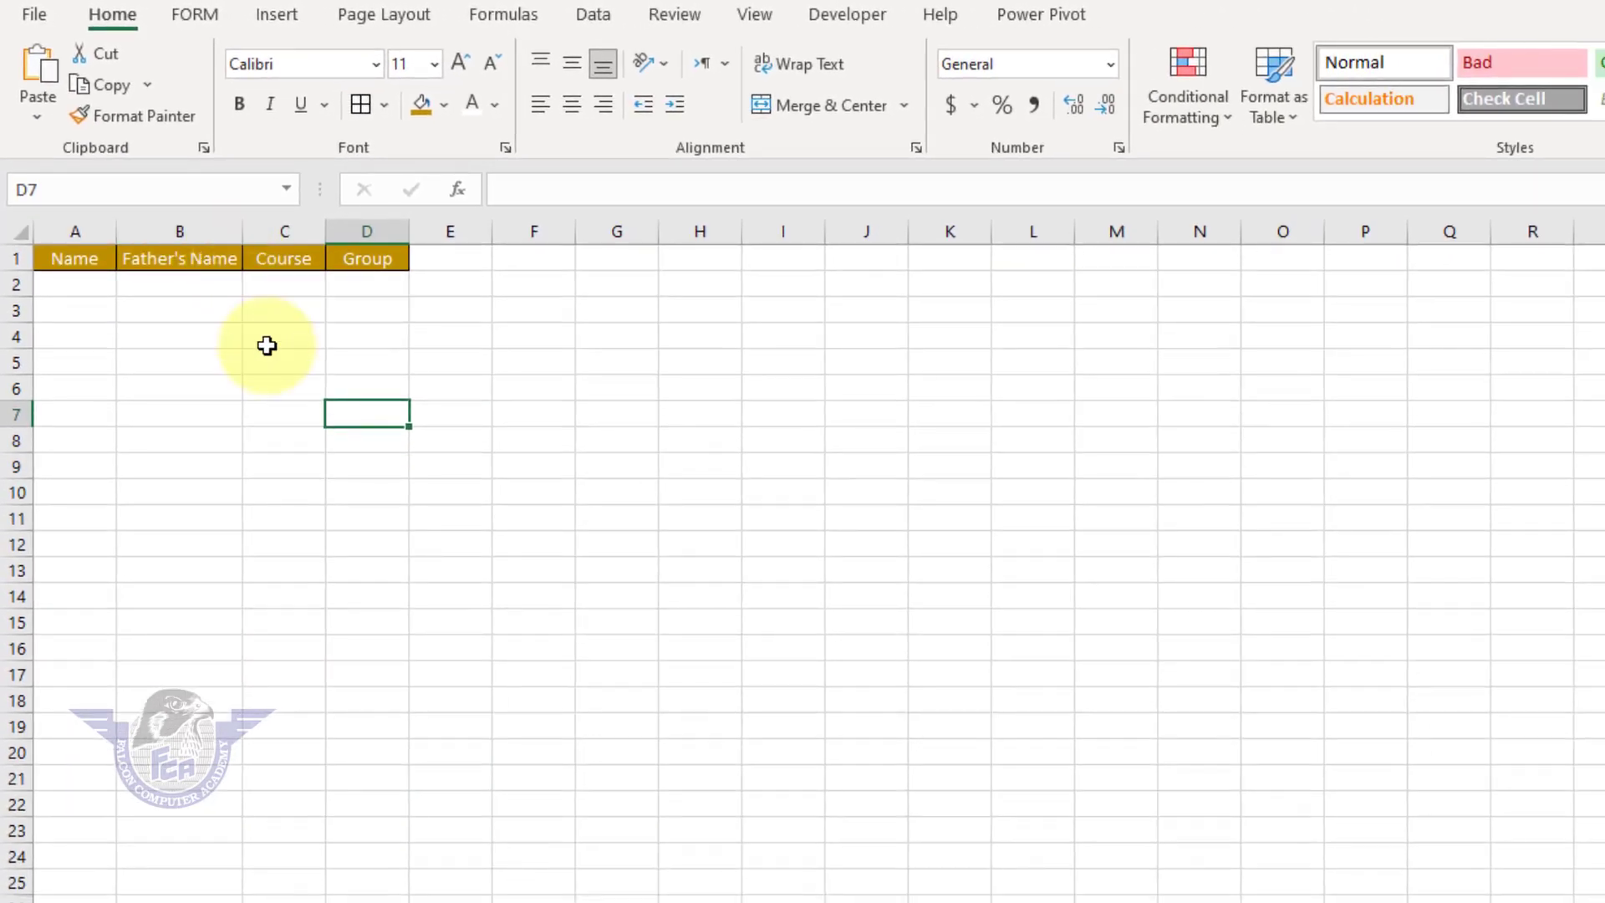
pyautogui.scroll(10, 262, 346)
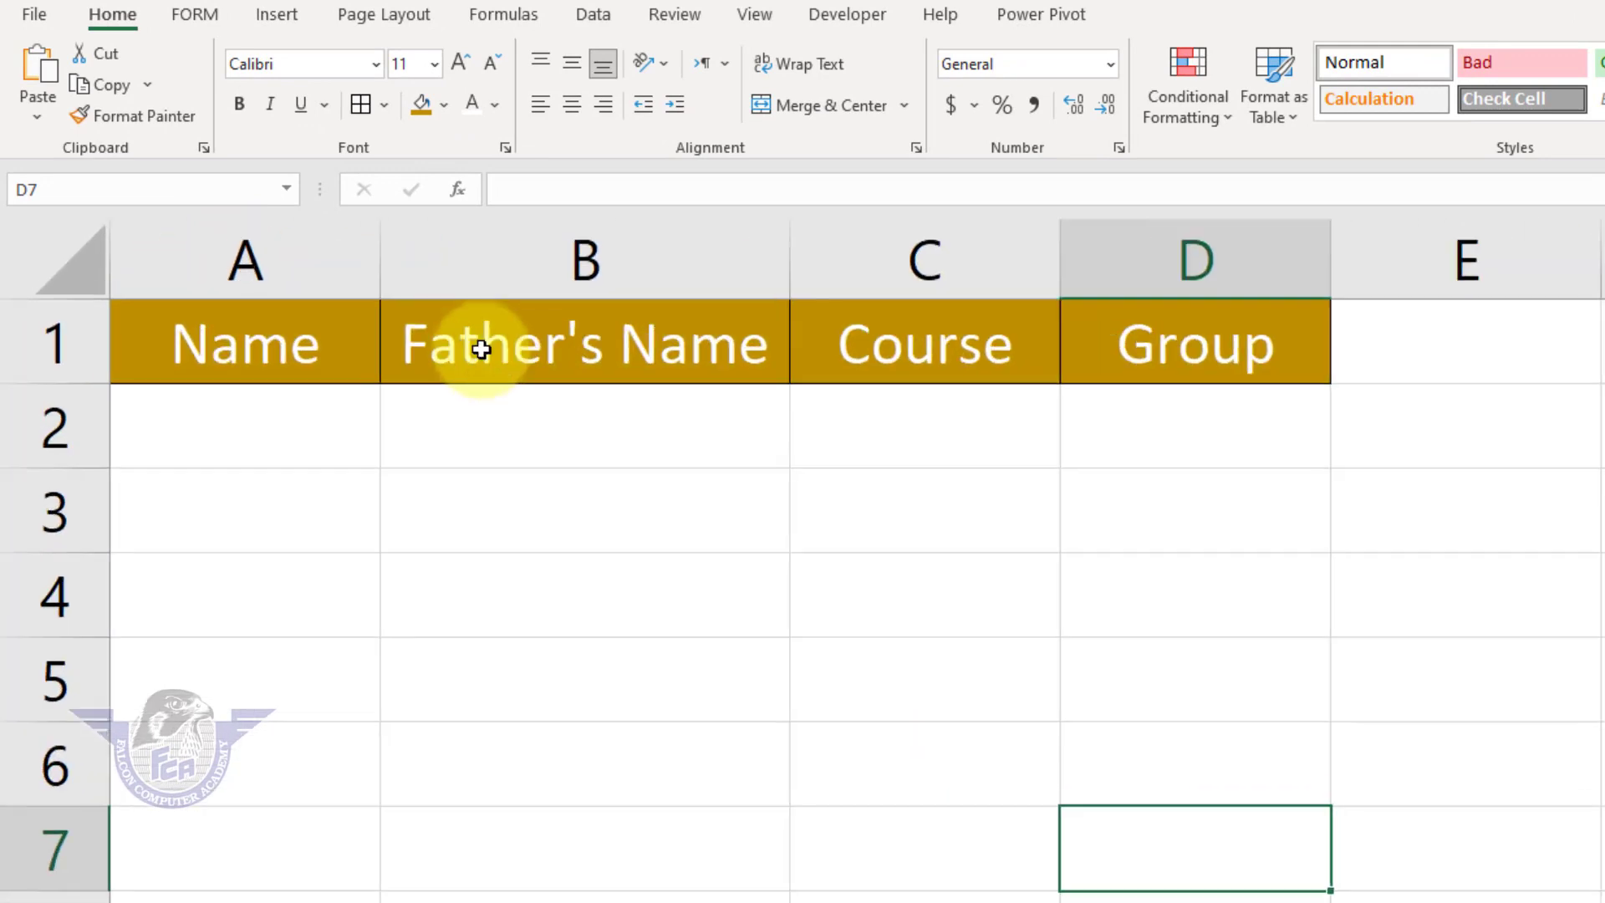
pyautogui.moveTo(1060, 272); pyautogui.dragTo(1229, 275)
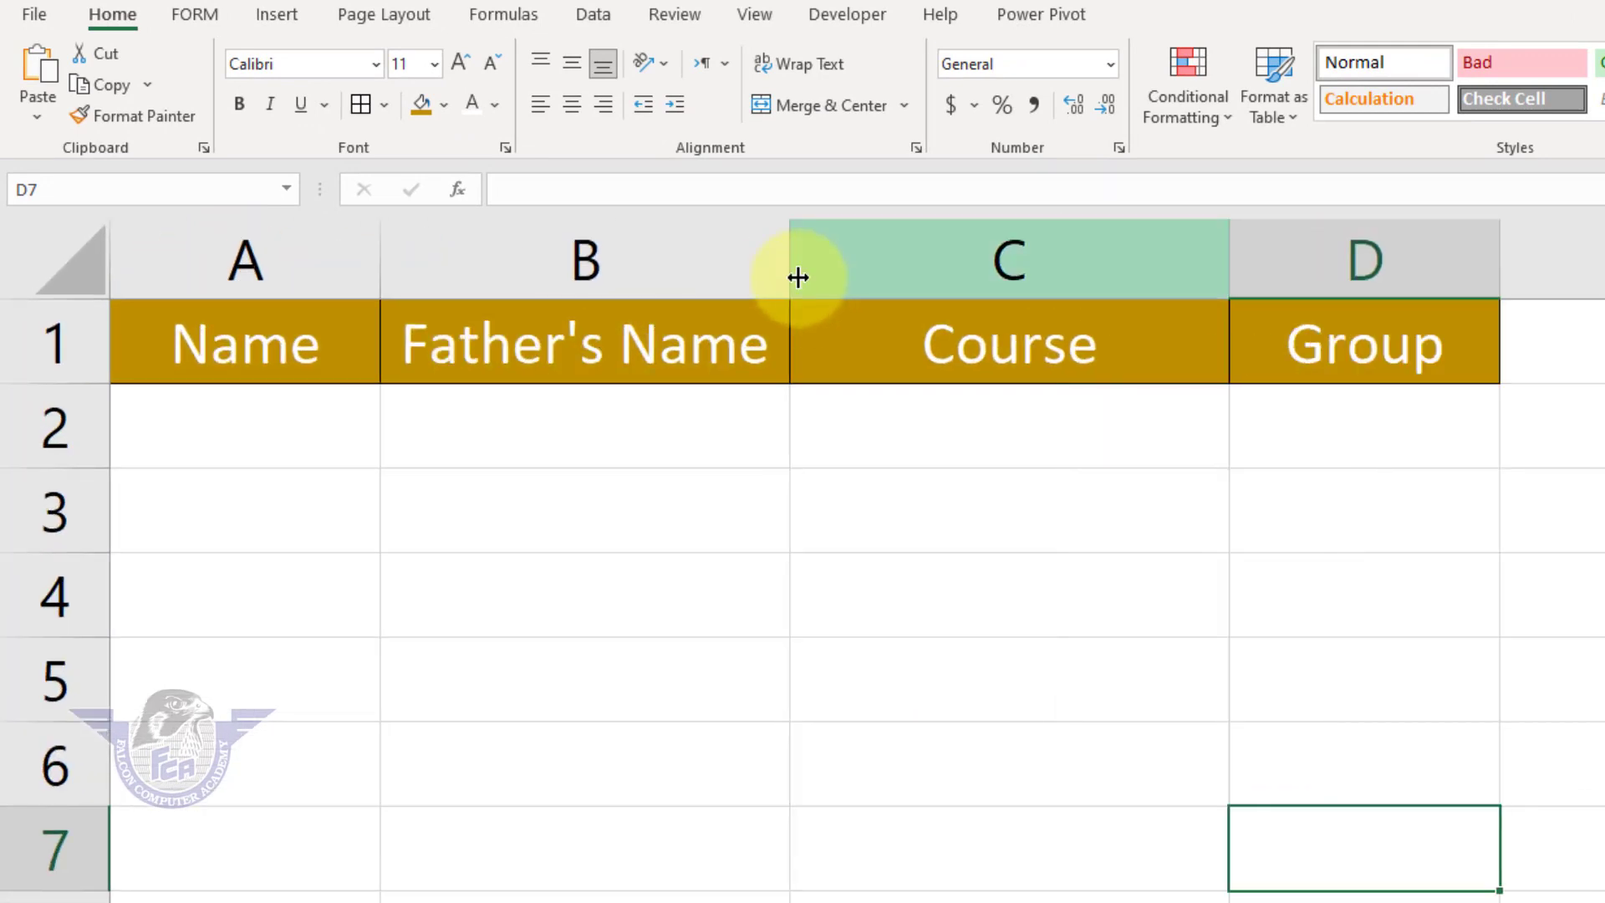
pyautogui.moveTo(791, 276); pyautogui.dragTo(881, 276)
pyautogui.moveTo(387, 258); pyautogui.dragTo(525, 258)
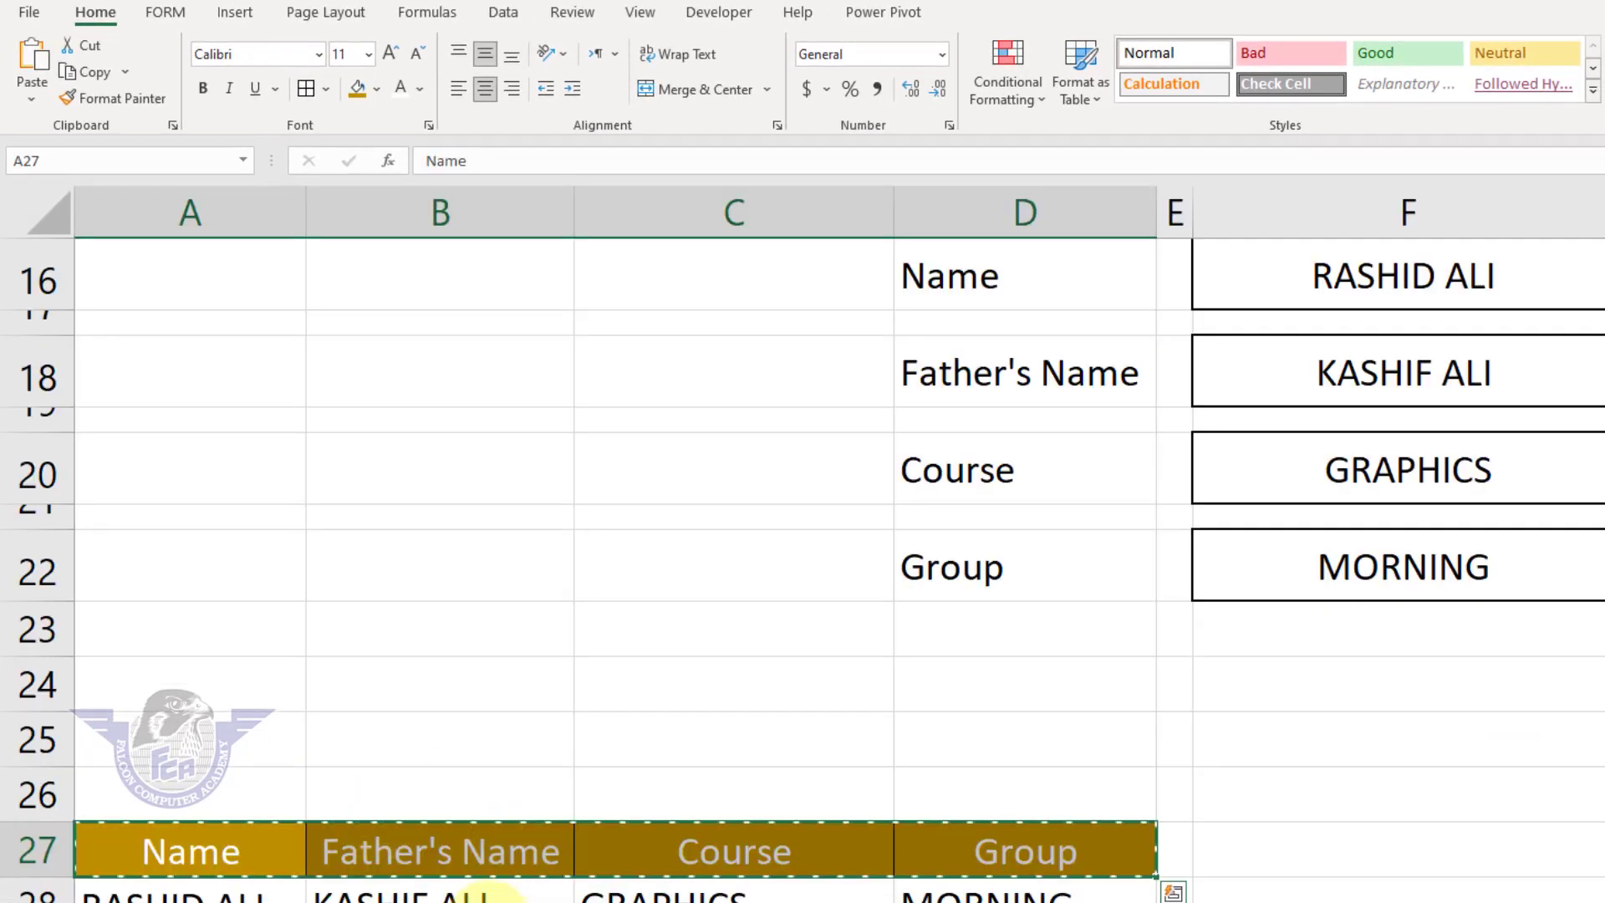
# Return to the form sheet, clear the copy selection, and draw a rectangle about 1.6" wide and 0.41" high beneath the Group entry.
pyautogui.press('Escape')
pyautogui.scroll(2, 1295, 585)
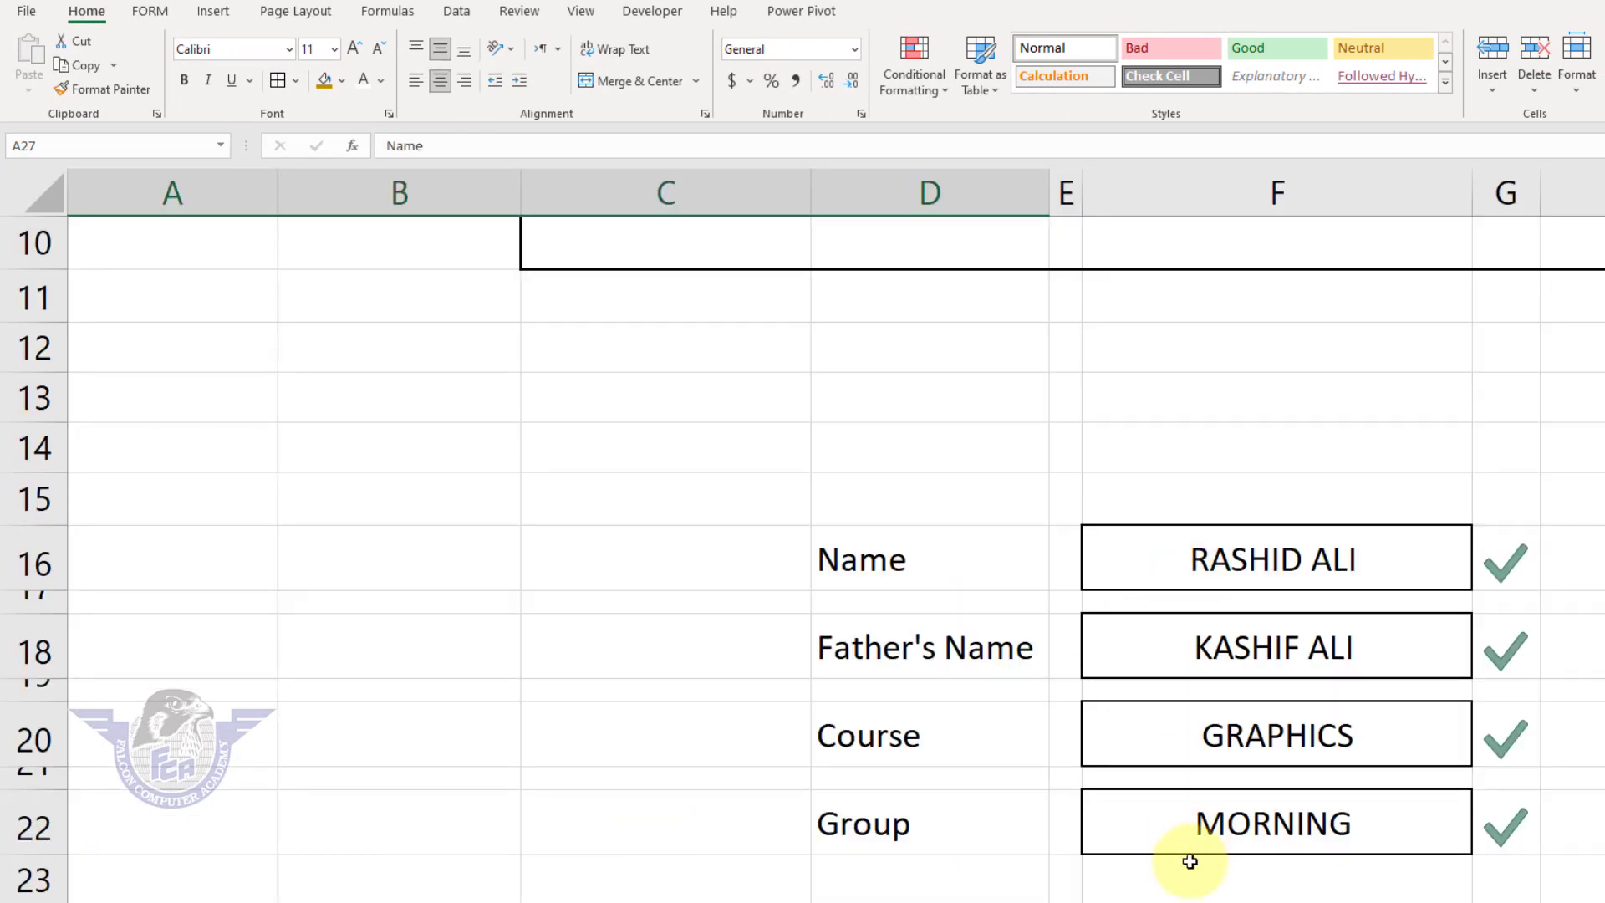
pyautogui.click(1193, 887)
pyautogui.scroll(-1, 1194, 890)
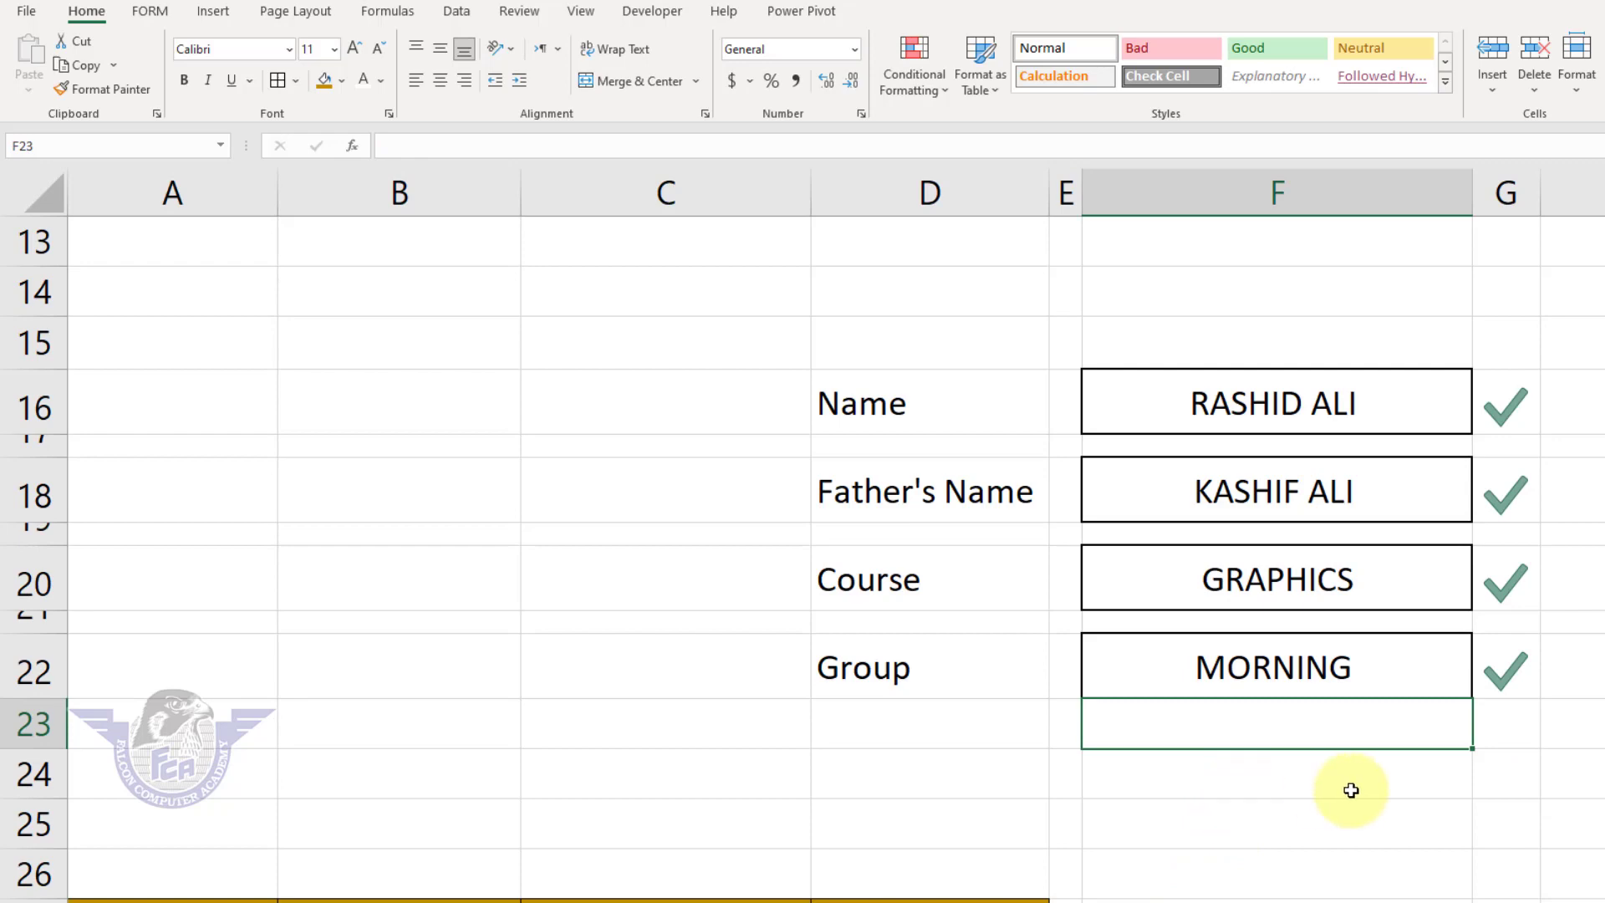
pyautogui.click(1201, 786)
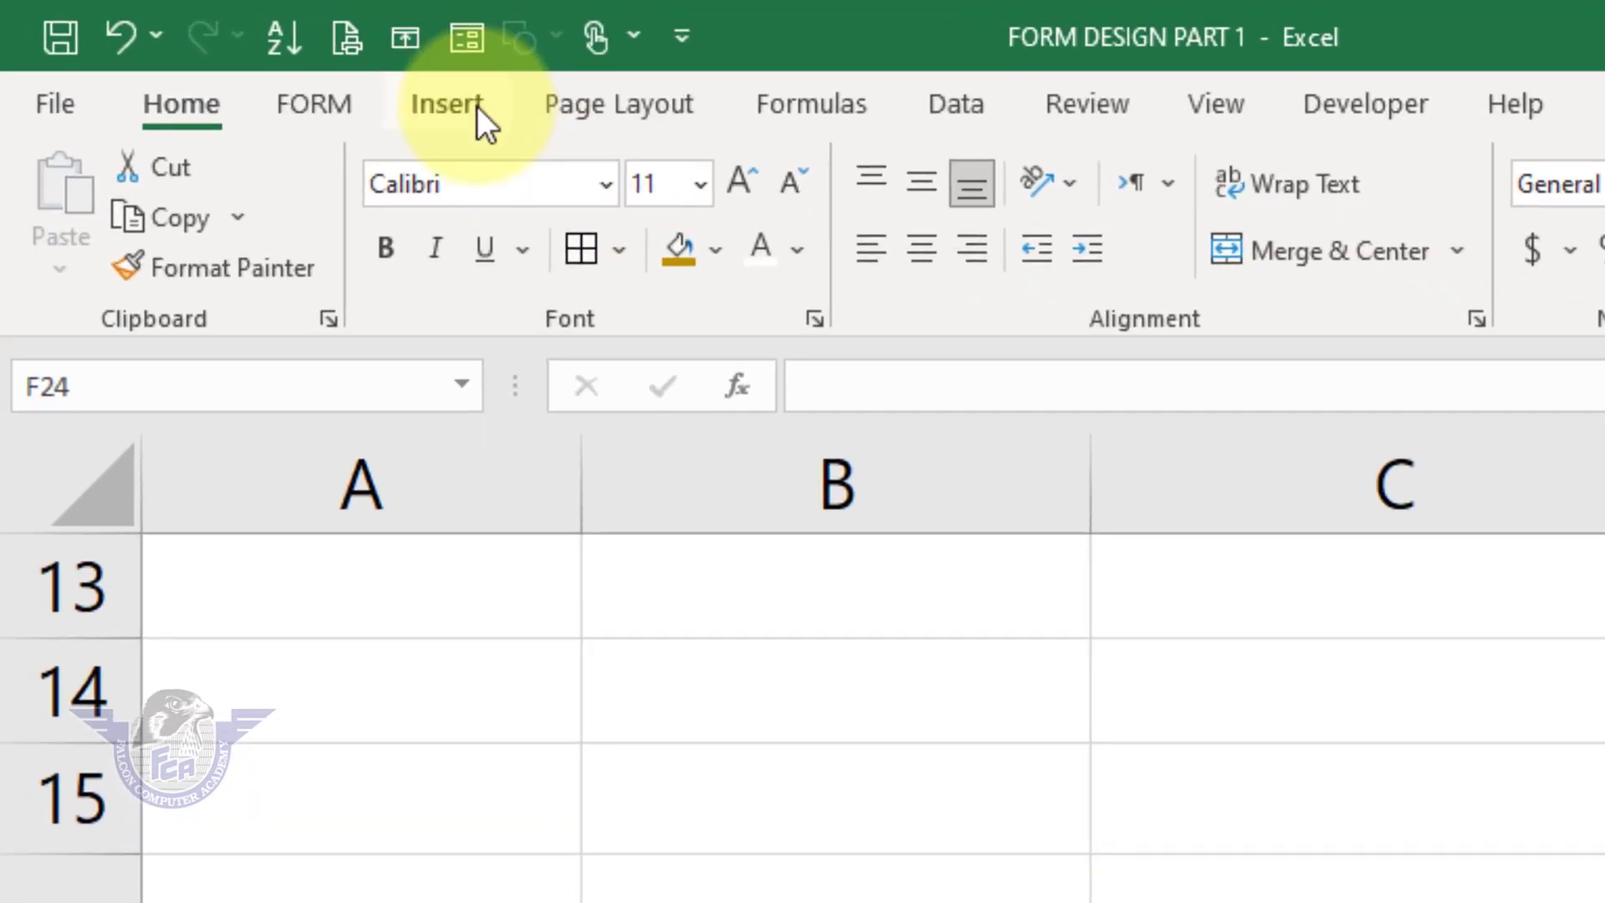
pyautogui.click(475, 107)
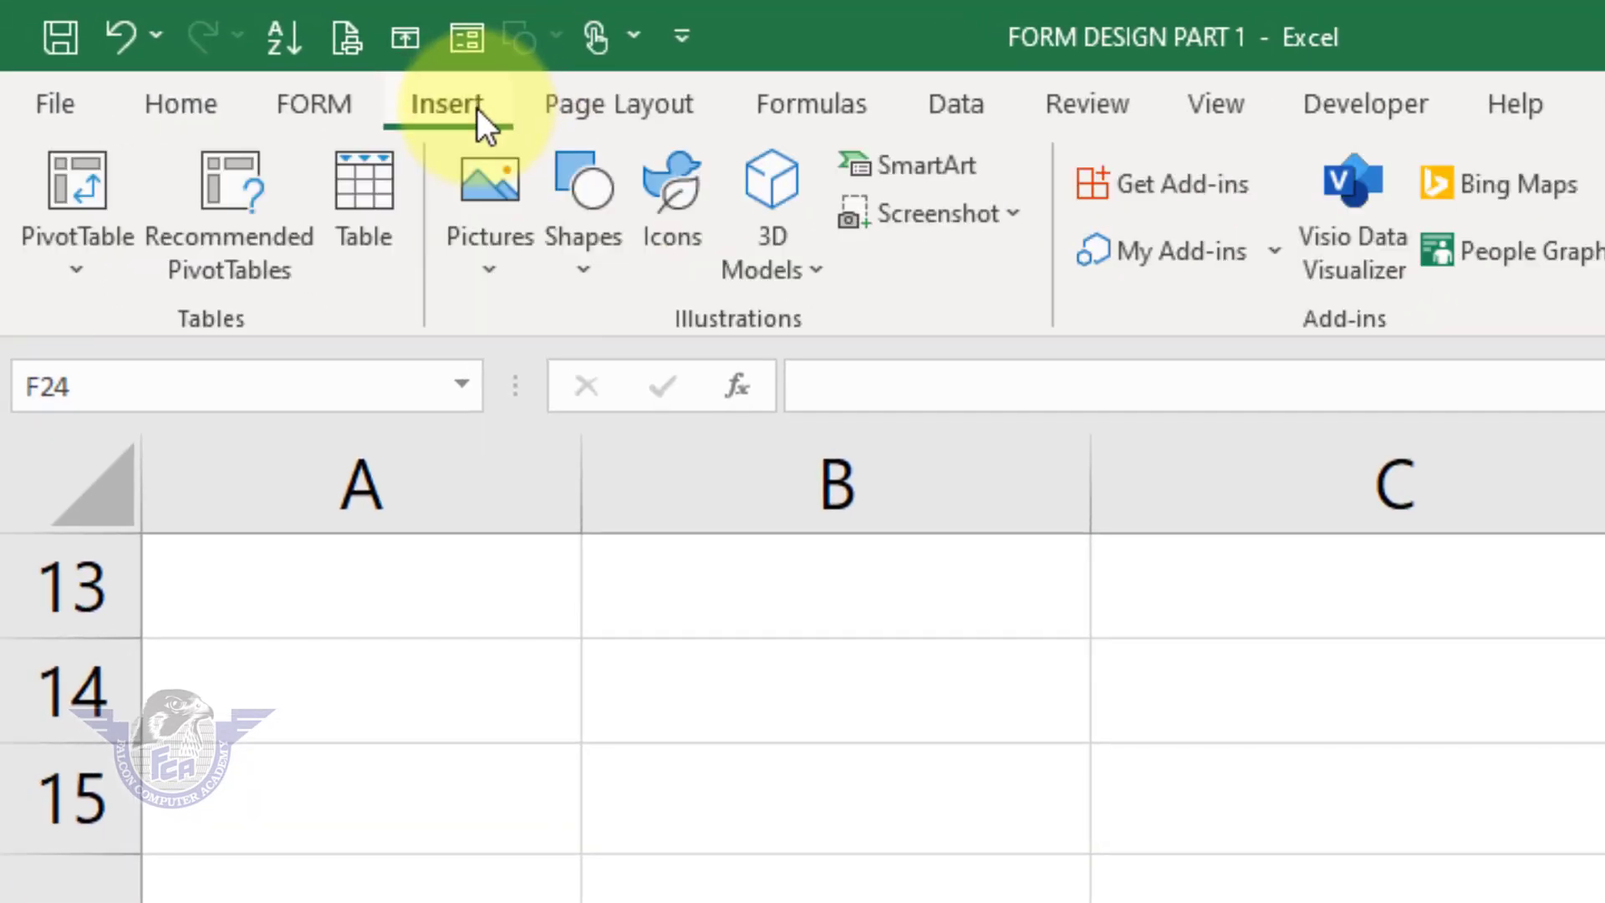
pyautogui.click(608, 264)
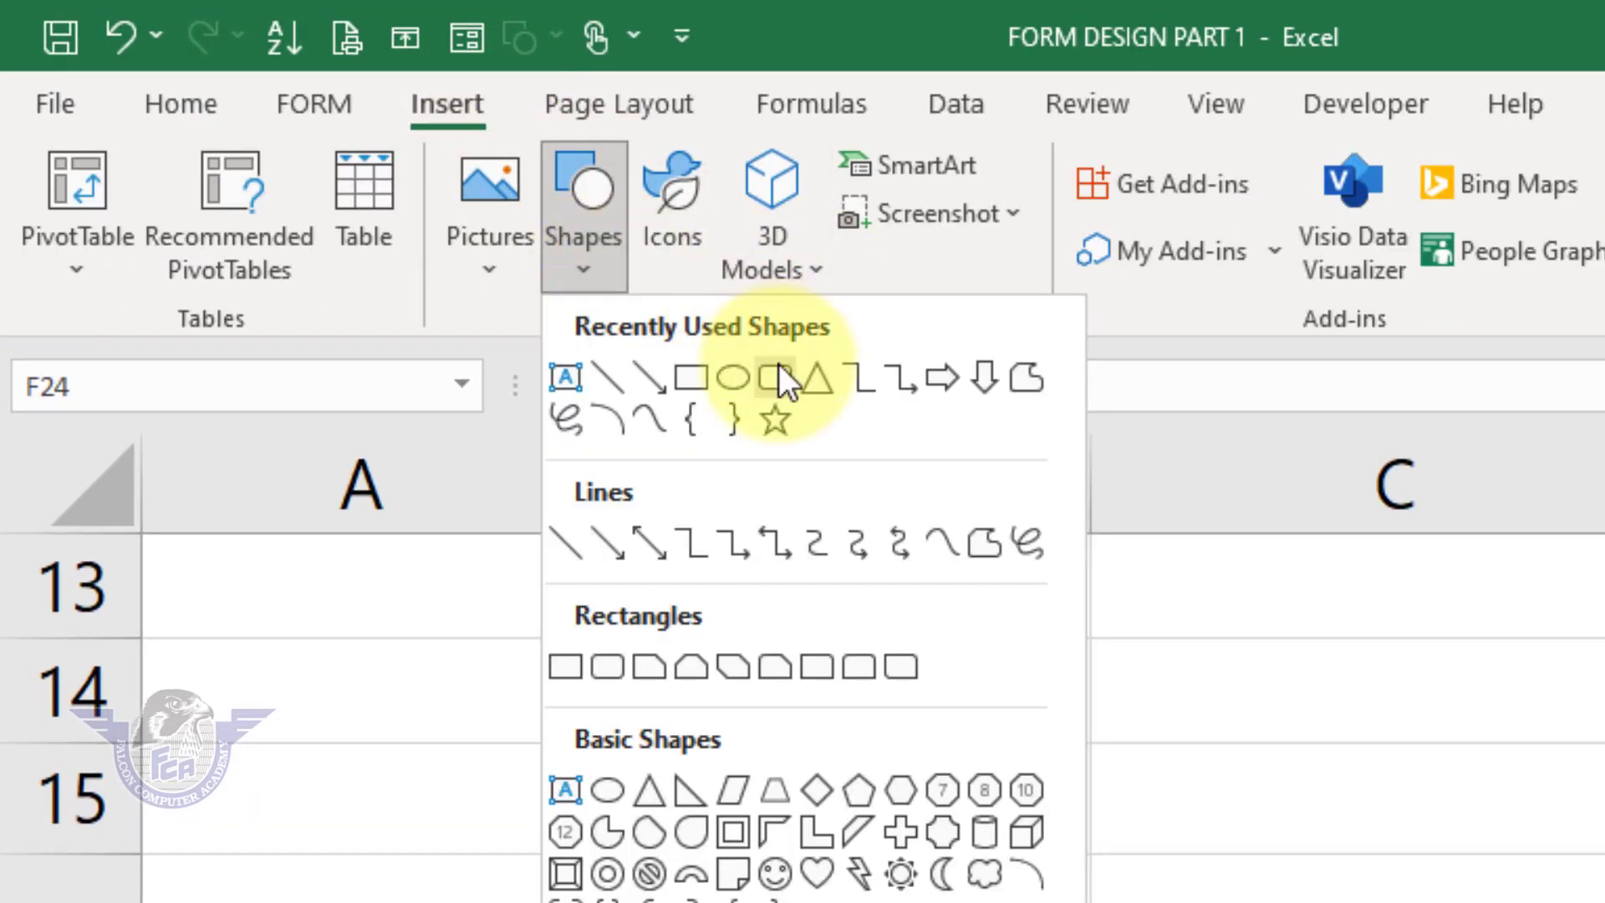
pyautogui.click(702, 377)
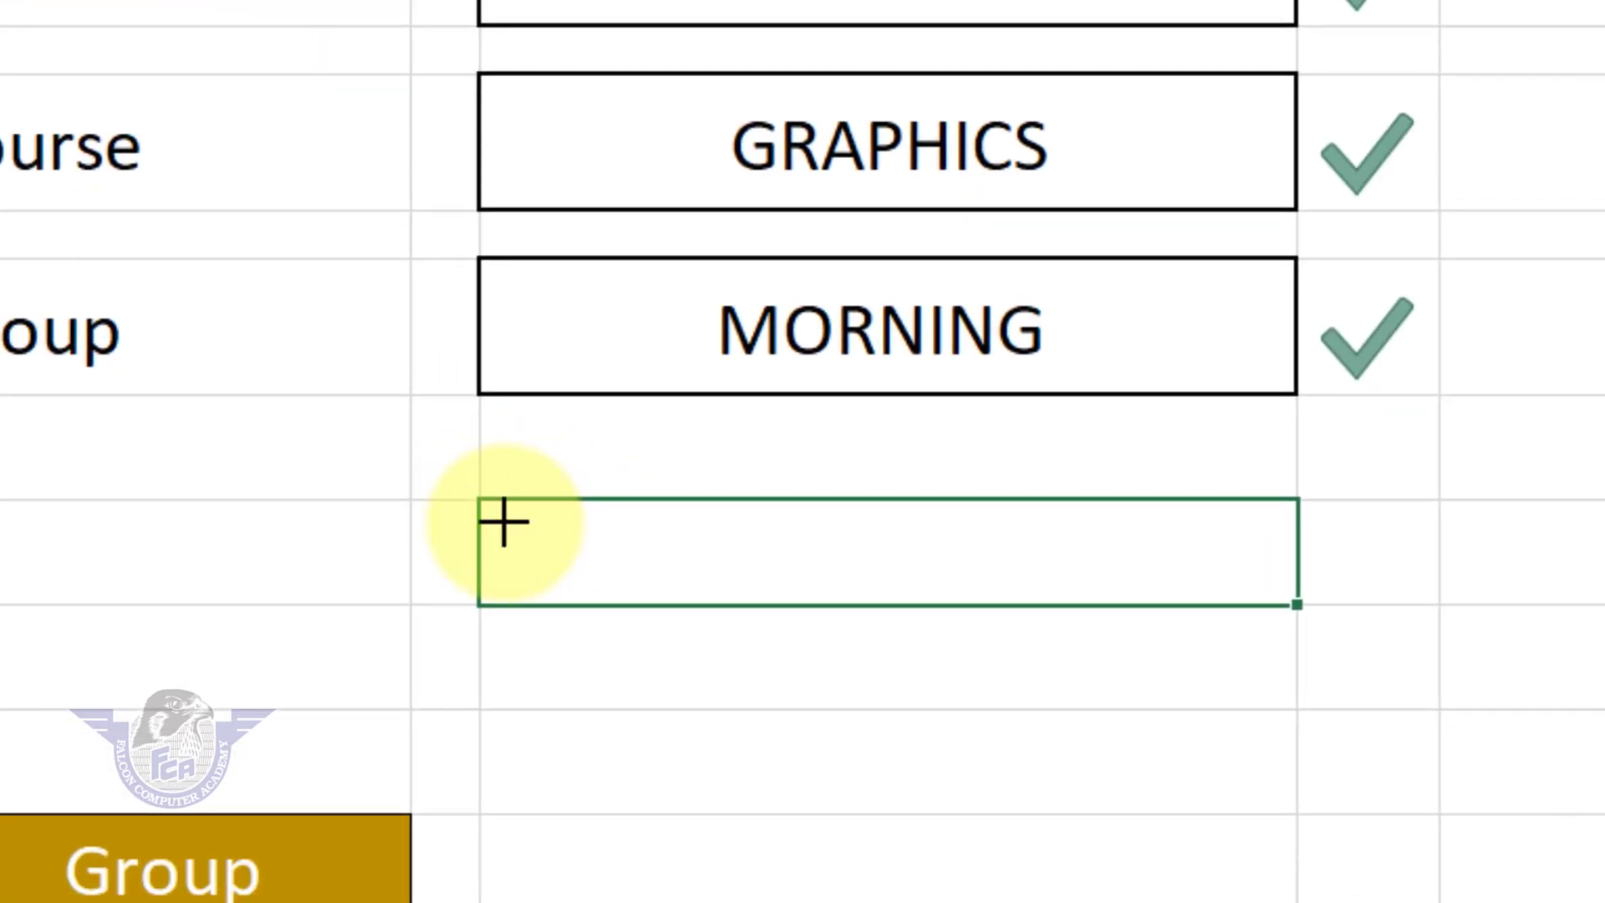
pyautogui.moveTo(484, 495)
pyautogui.mouseDown()
pyautogui.moveTo(1057, 655)
pyautogui.moveTo(1285, 636)
pyautogui.moveTo(1287, 701)
pyautogui.mouseUp()
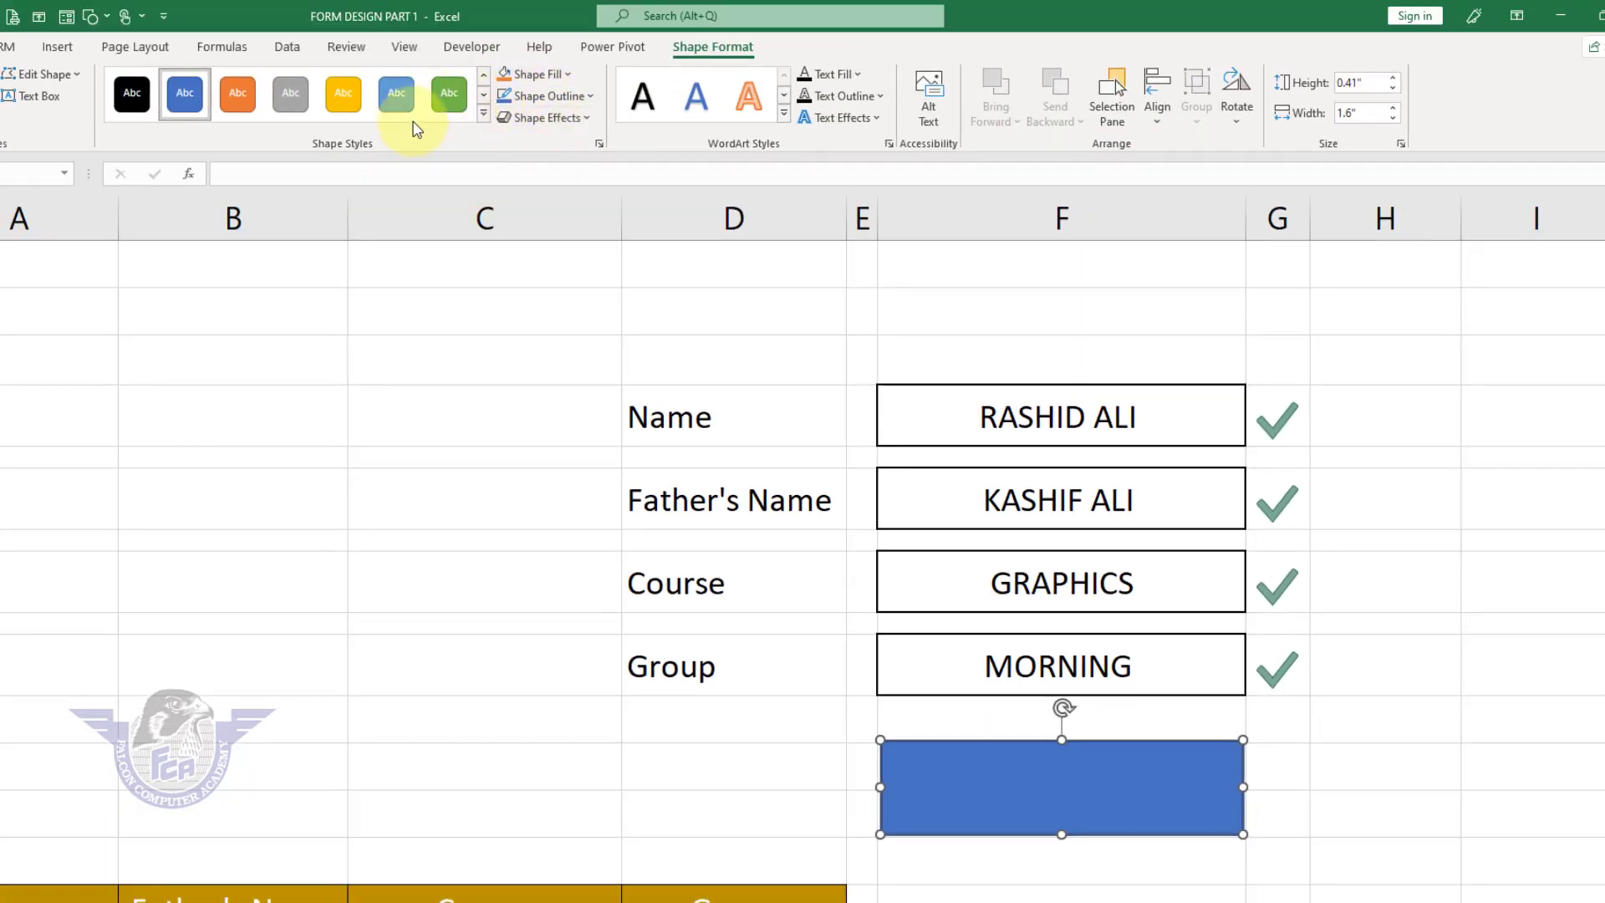
# Apply the light blue Intense Effect style to the rectangle and label it "Save Data".
pyautogui.click(483, 114)
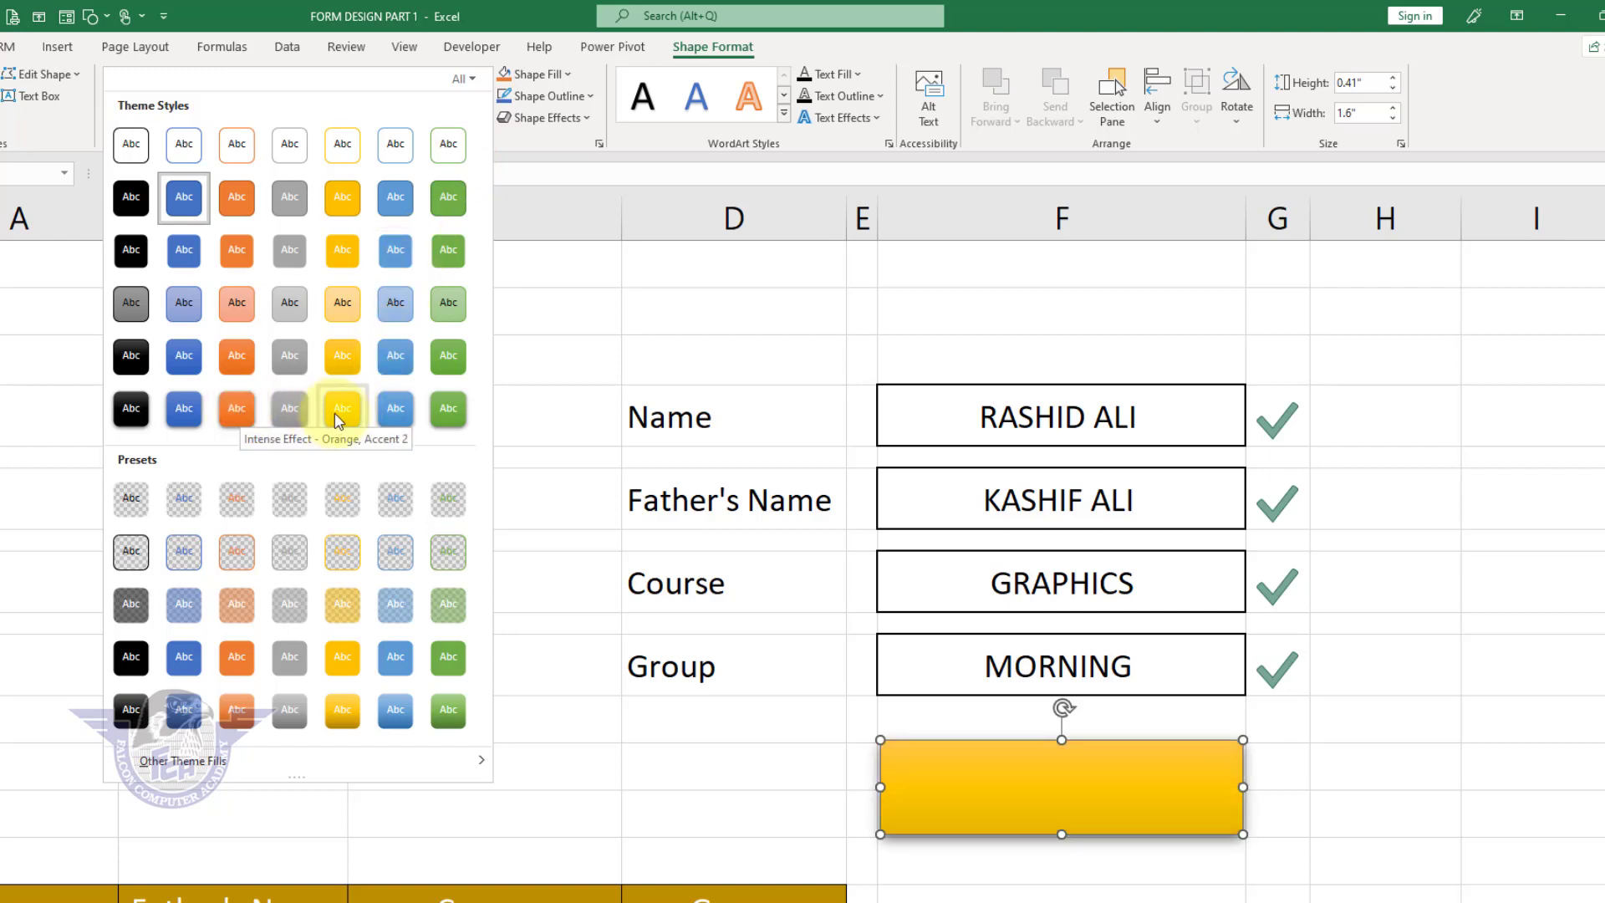
pyautogui.click(414, 421)
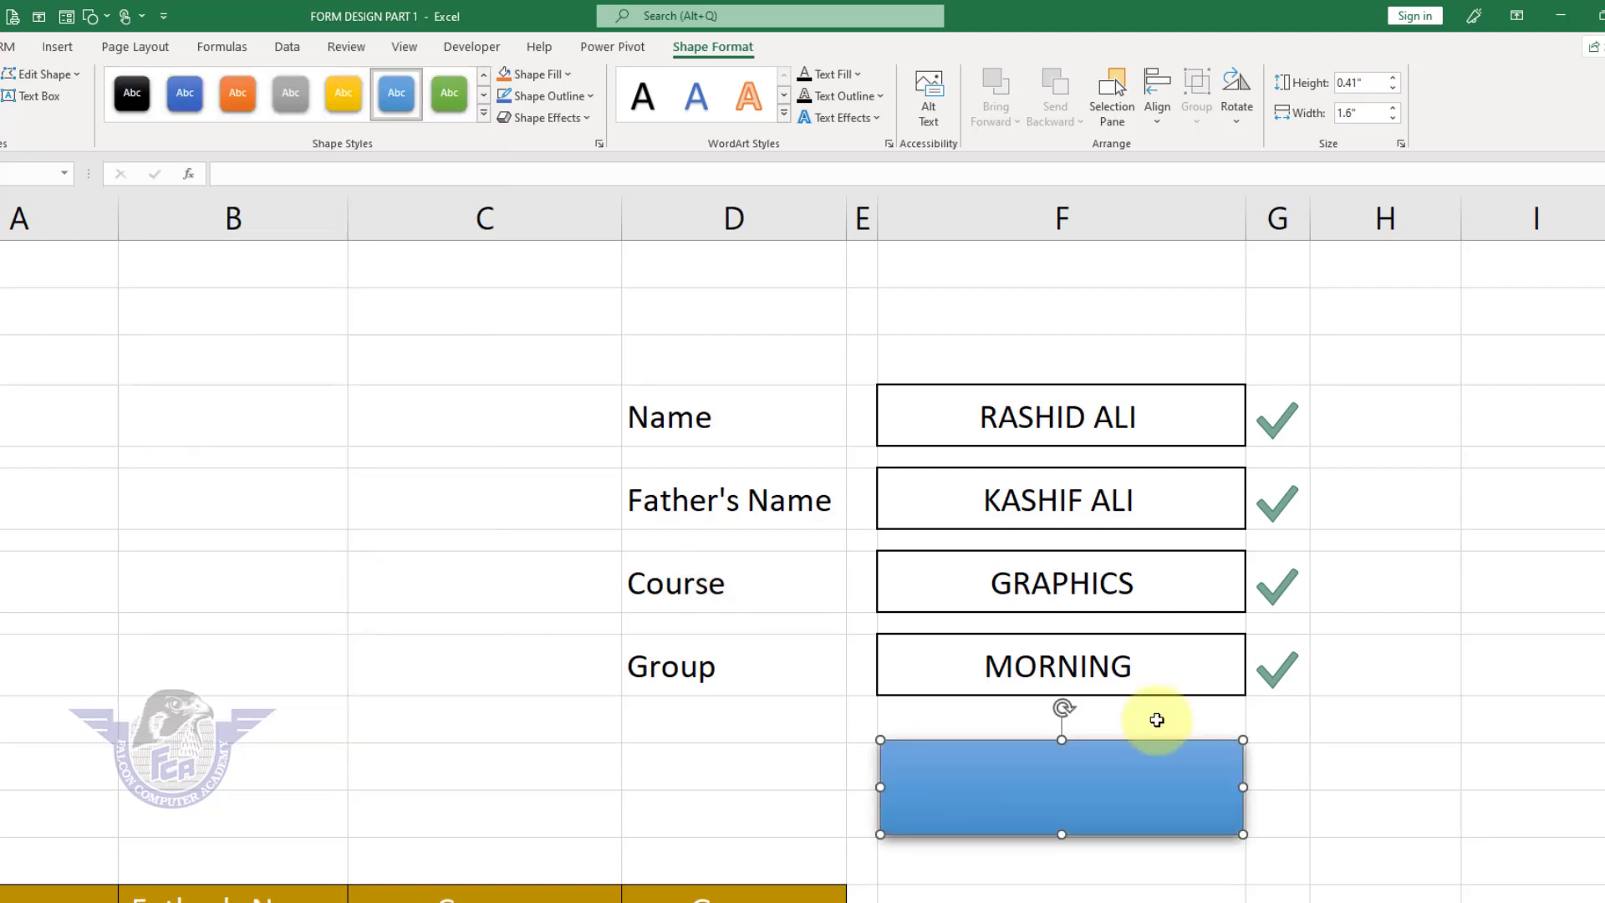
pyautogui.write('Save Data')
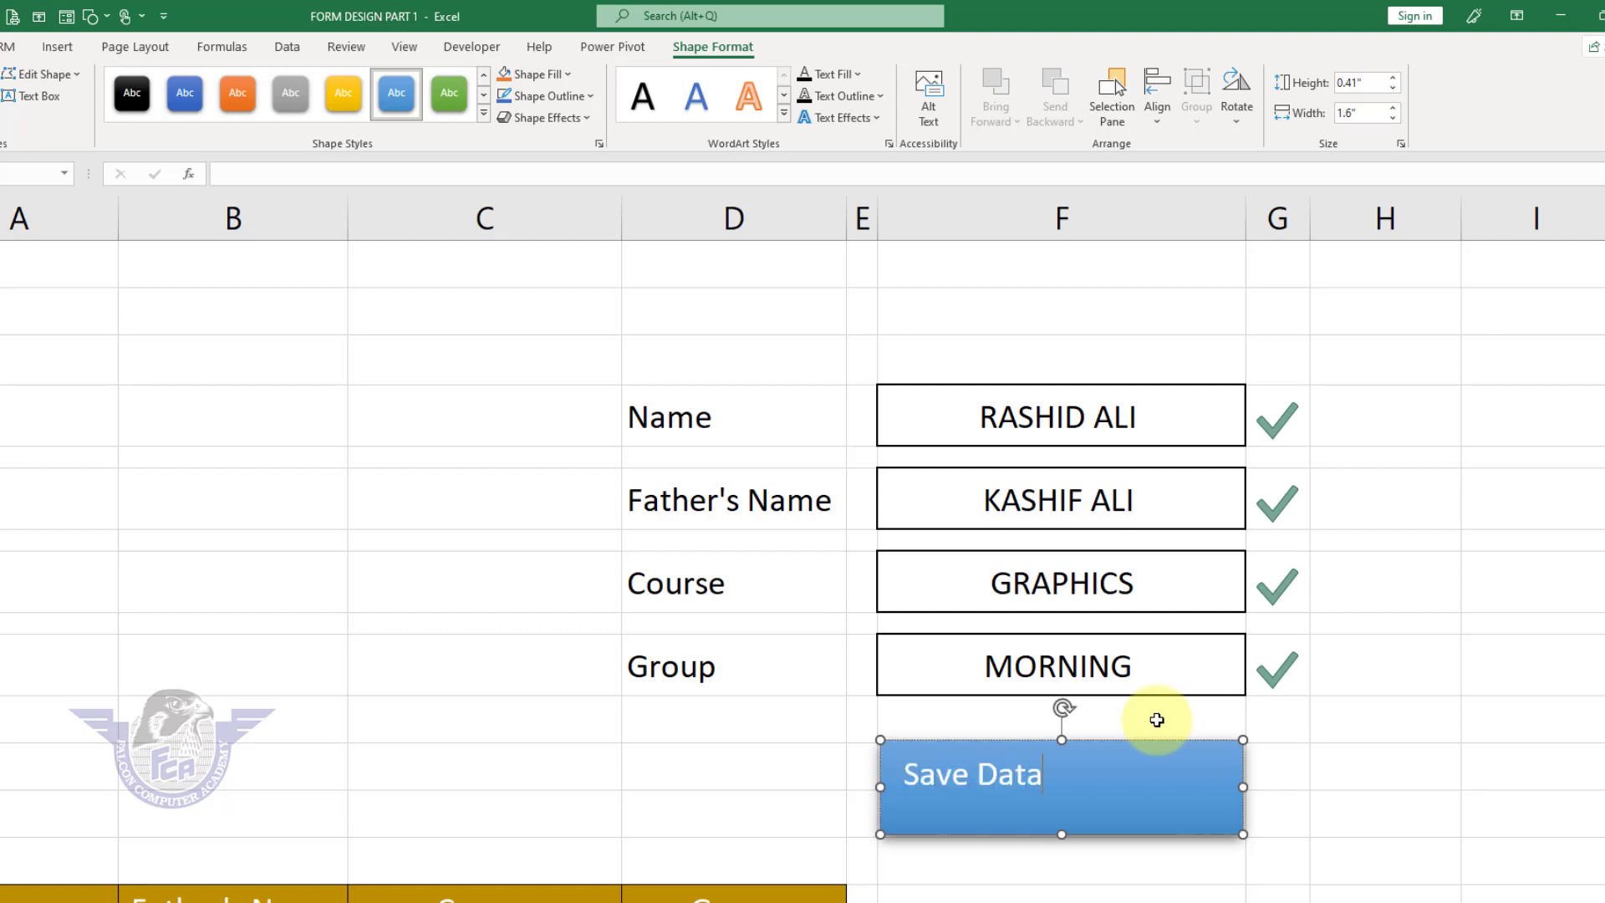
# Center the "Save Data" label horizontally and vertically in the rectangle, and make it bold and larger.
pyautogui.tripleClick(1038, 780)
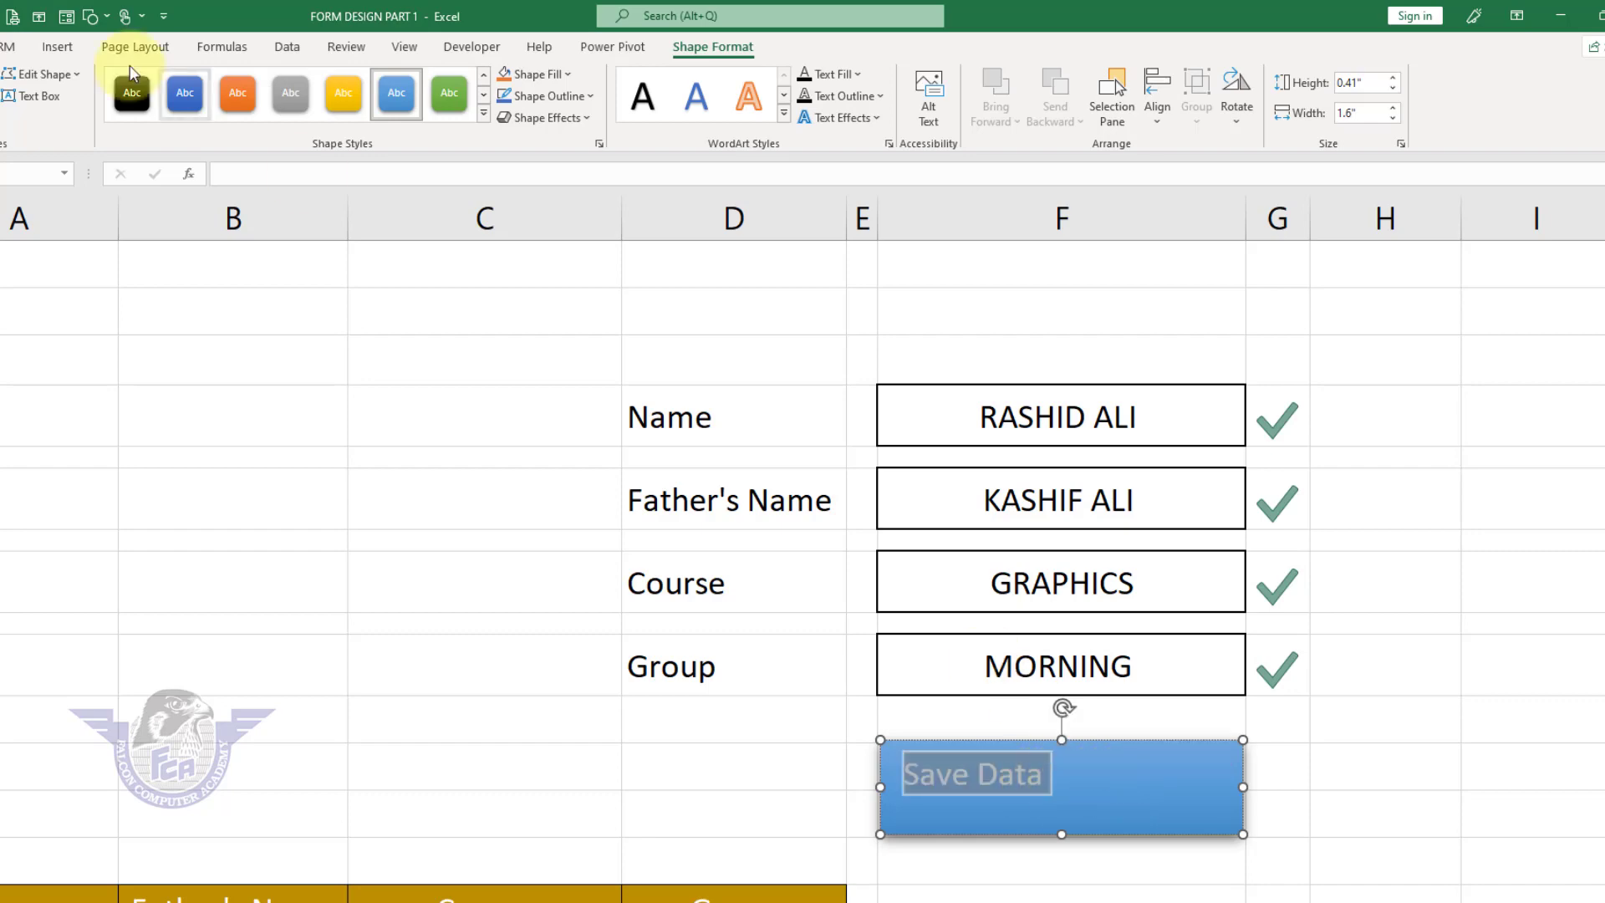
pyautogui.click(2, 46)
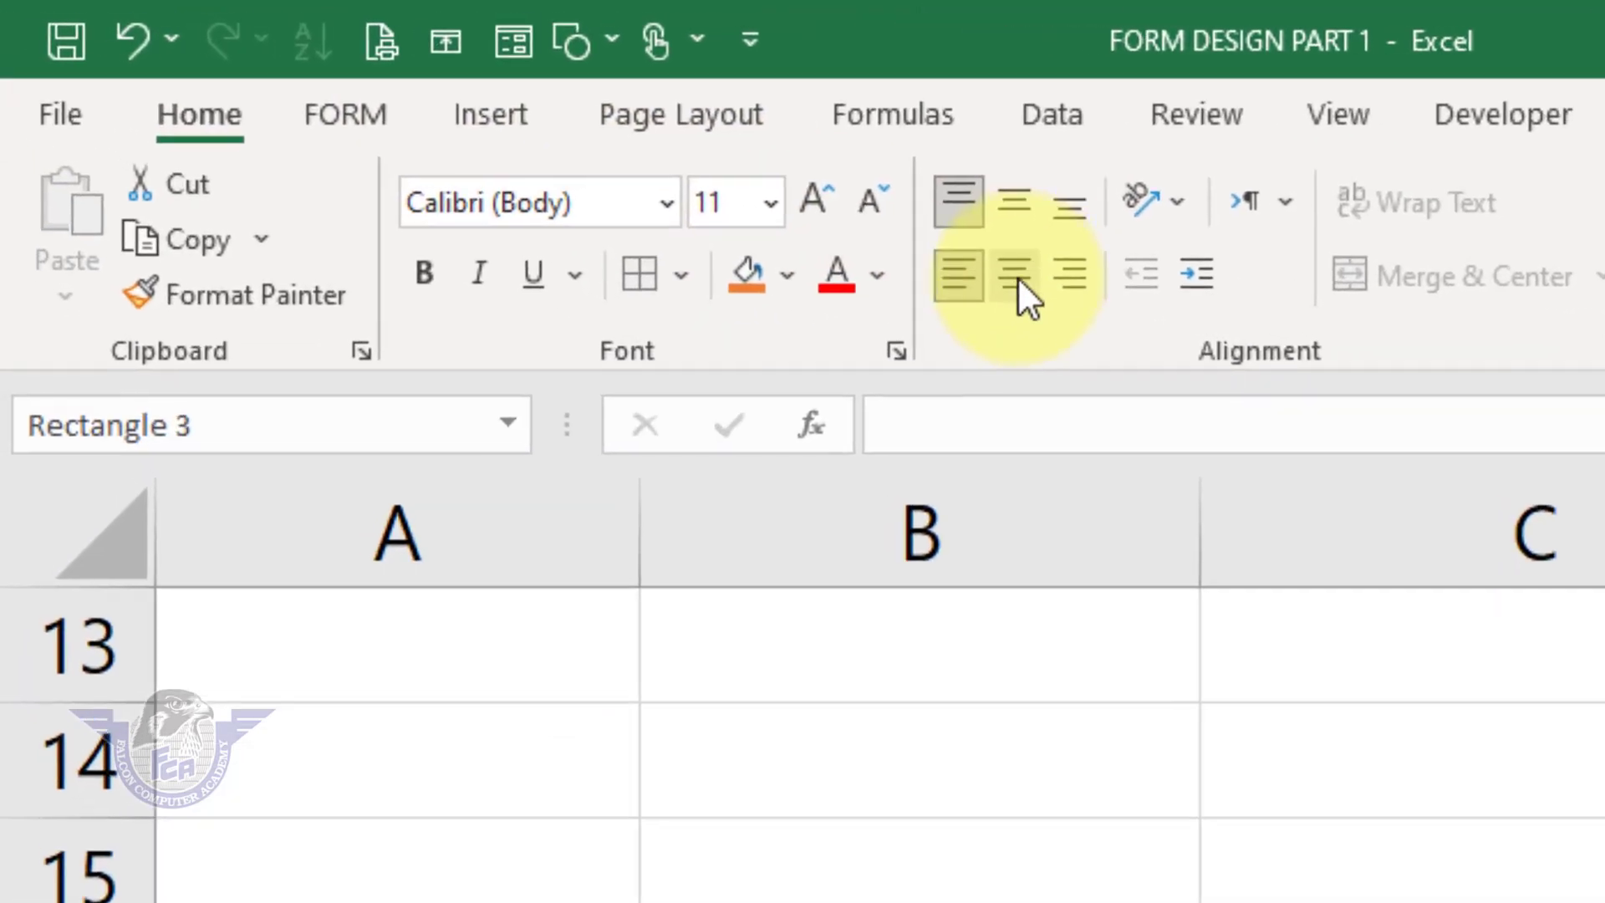
pyautogui.click(272, 111)
pyautogui.click(272, 82)
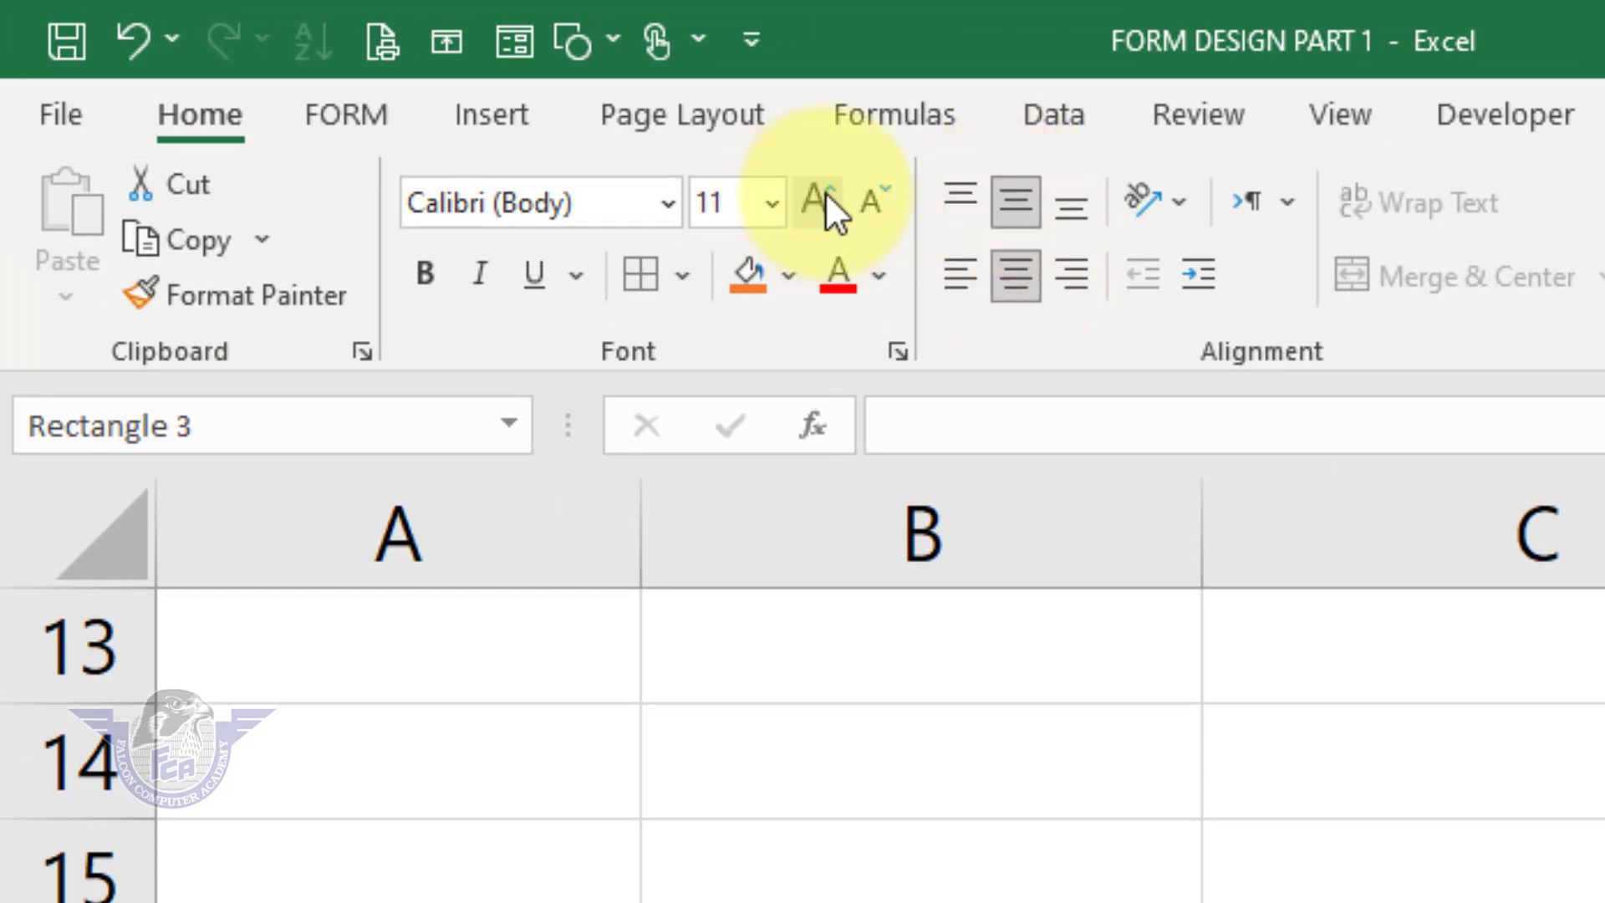
pyautogui.click(825, 194)
pyautogui.click(825, 194)
pyautogui.click(825, 194)
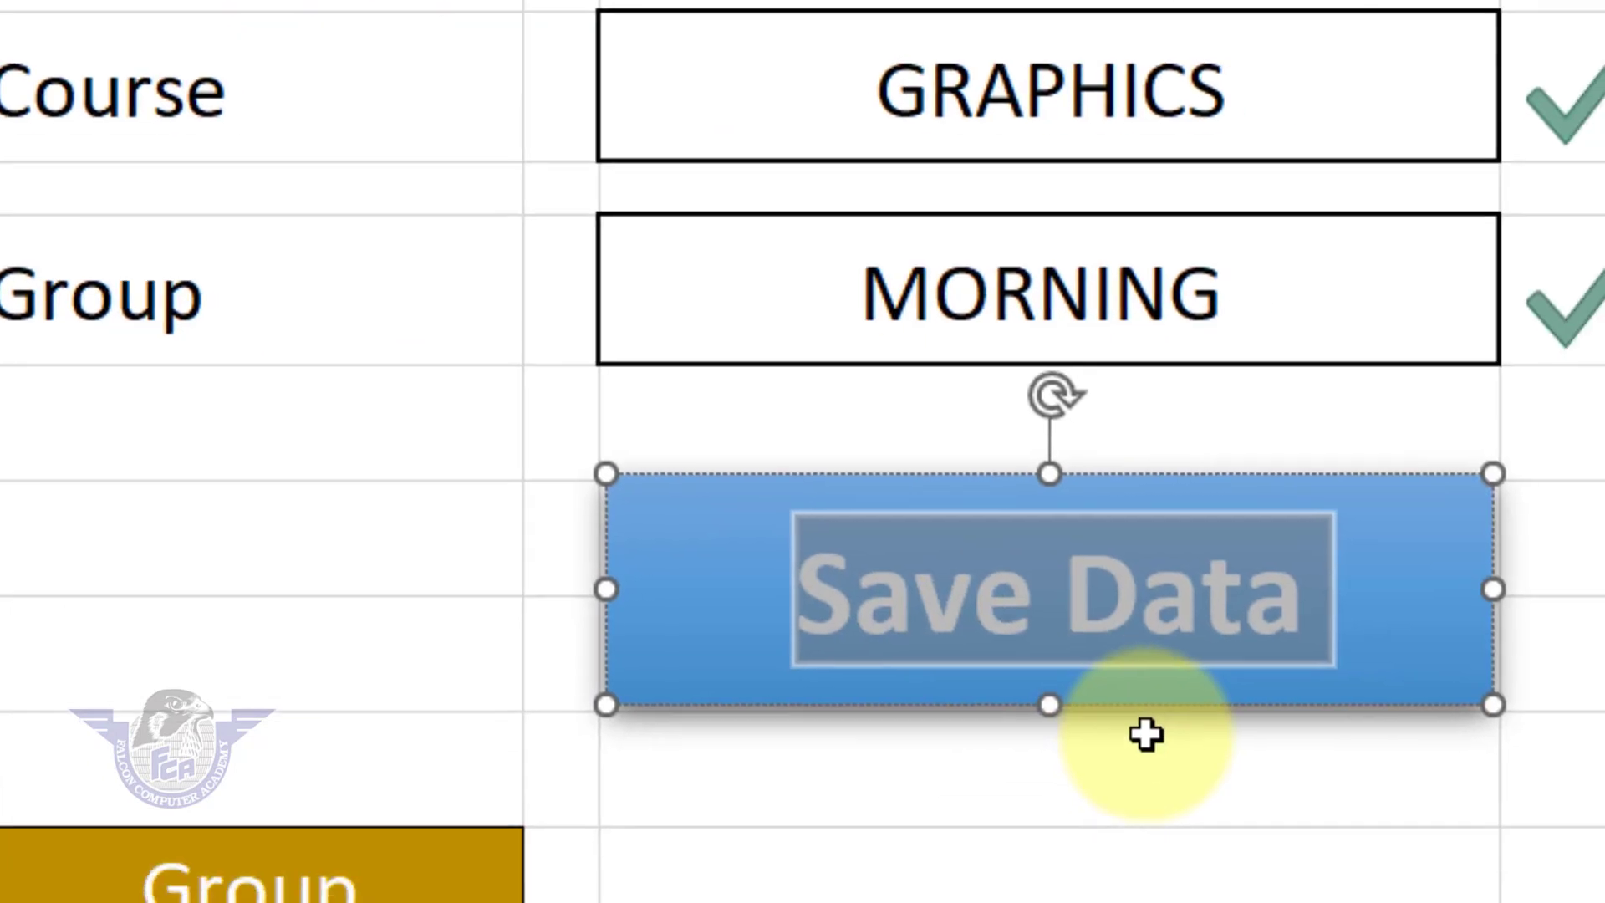
pyautogui.click(1422, 803)
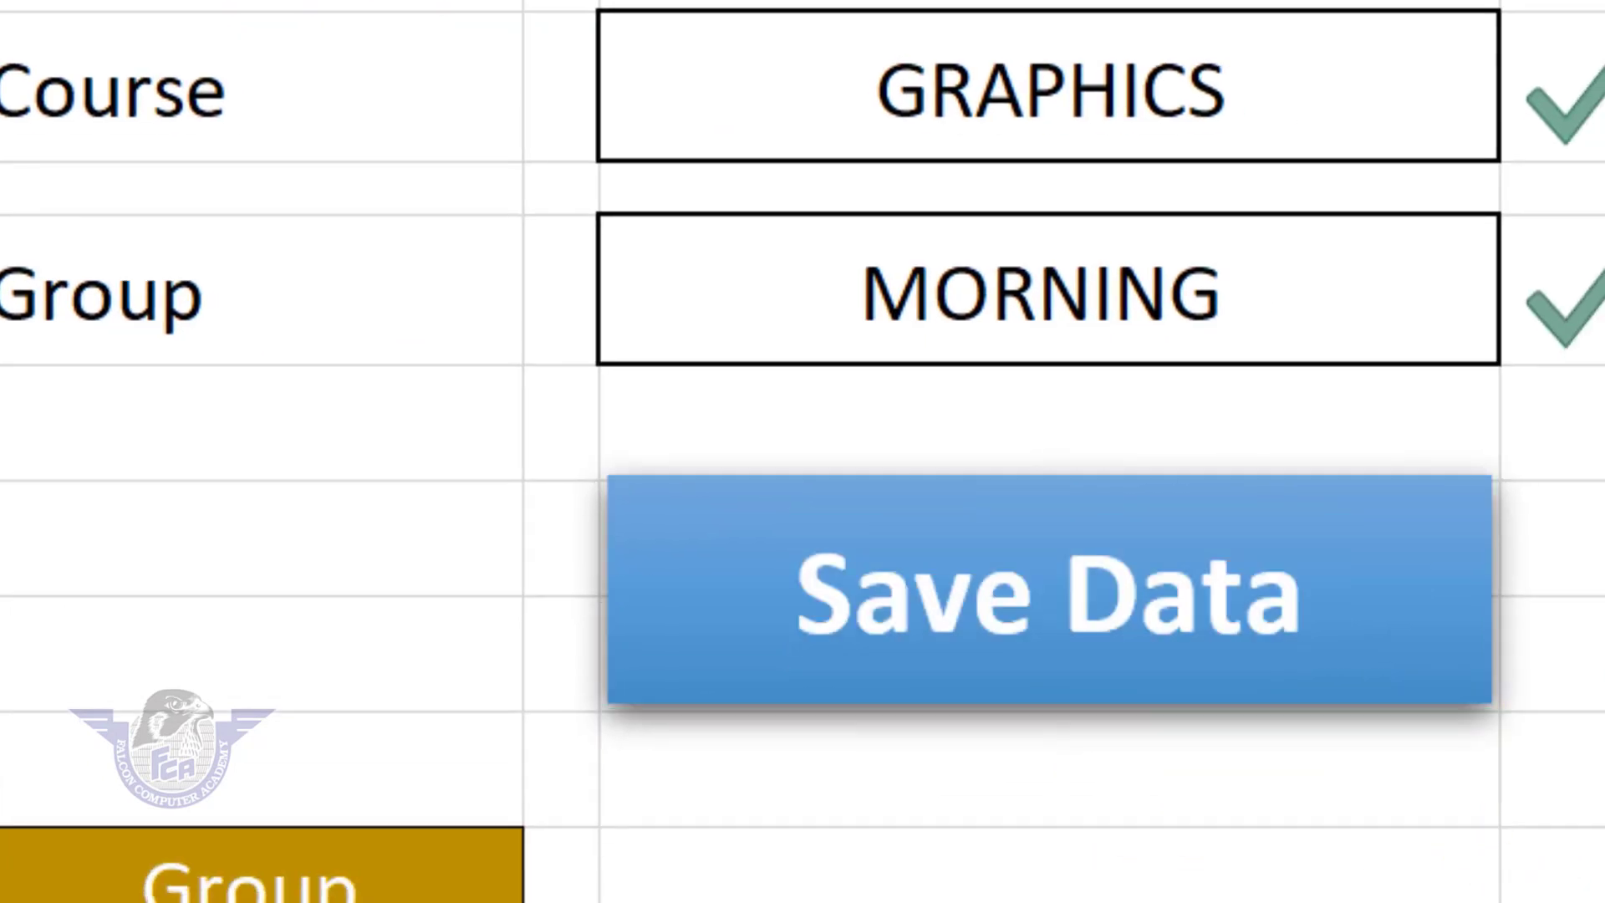
pyautogui.scroll(-2, 1036, 692)
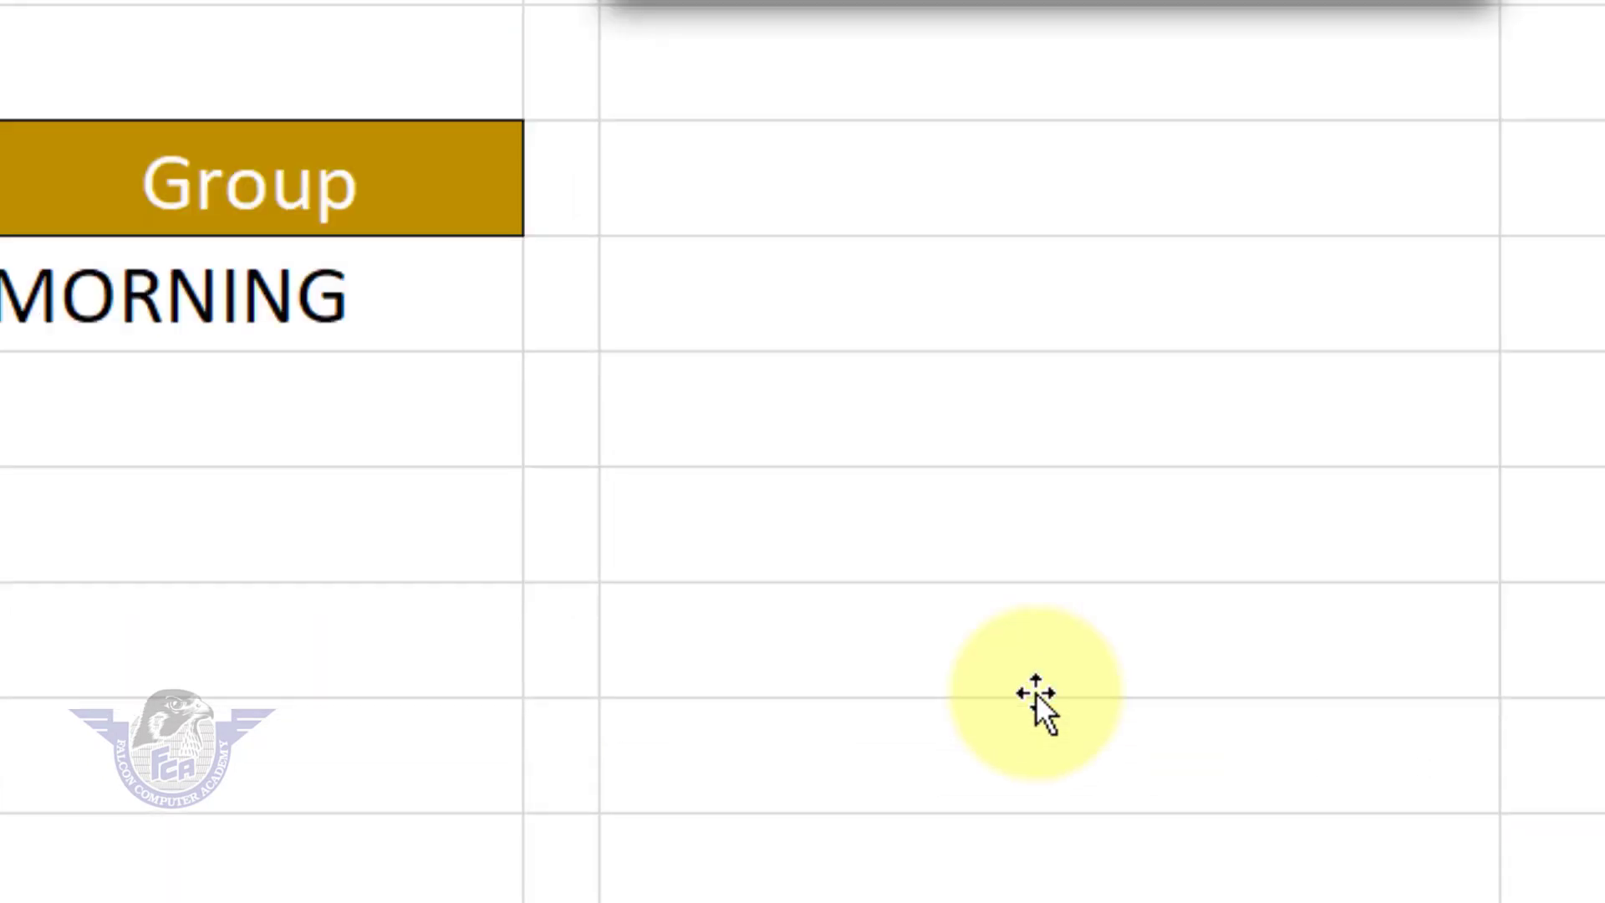
pyautogui.scroll(2, 1031, 693)
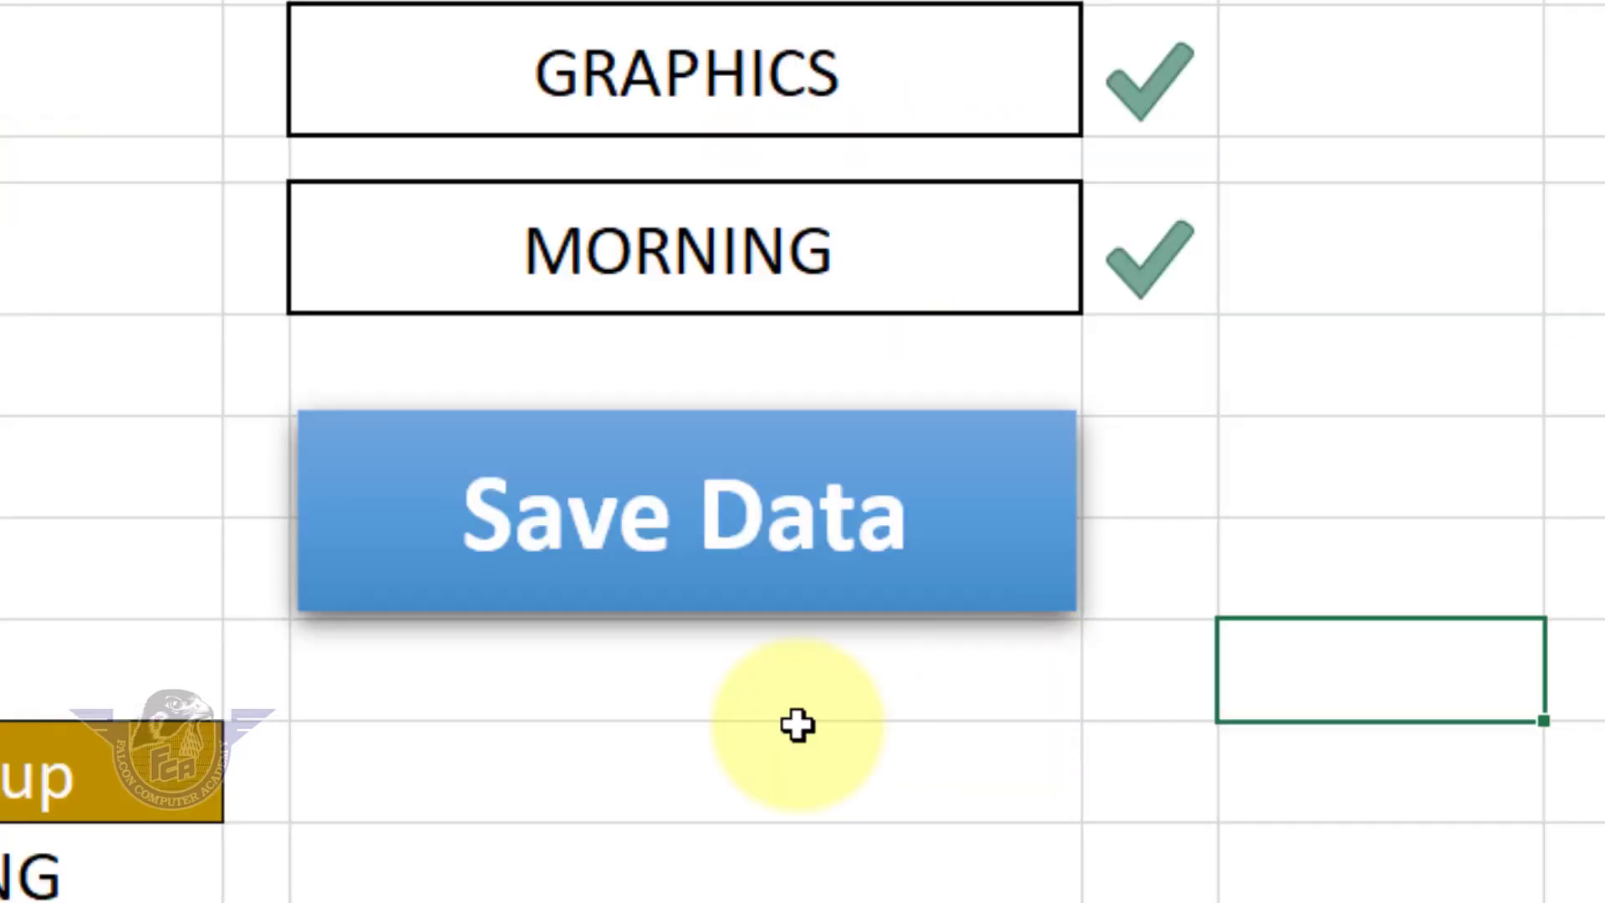
pyautogui.scroll(-1, 1174, 837)
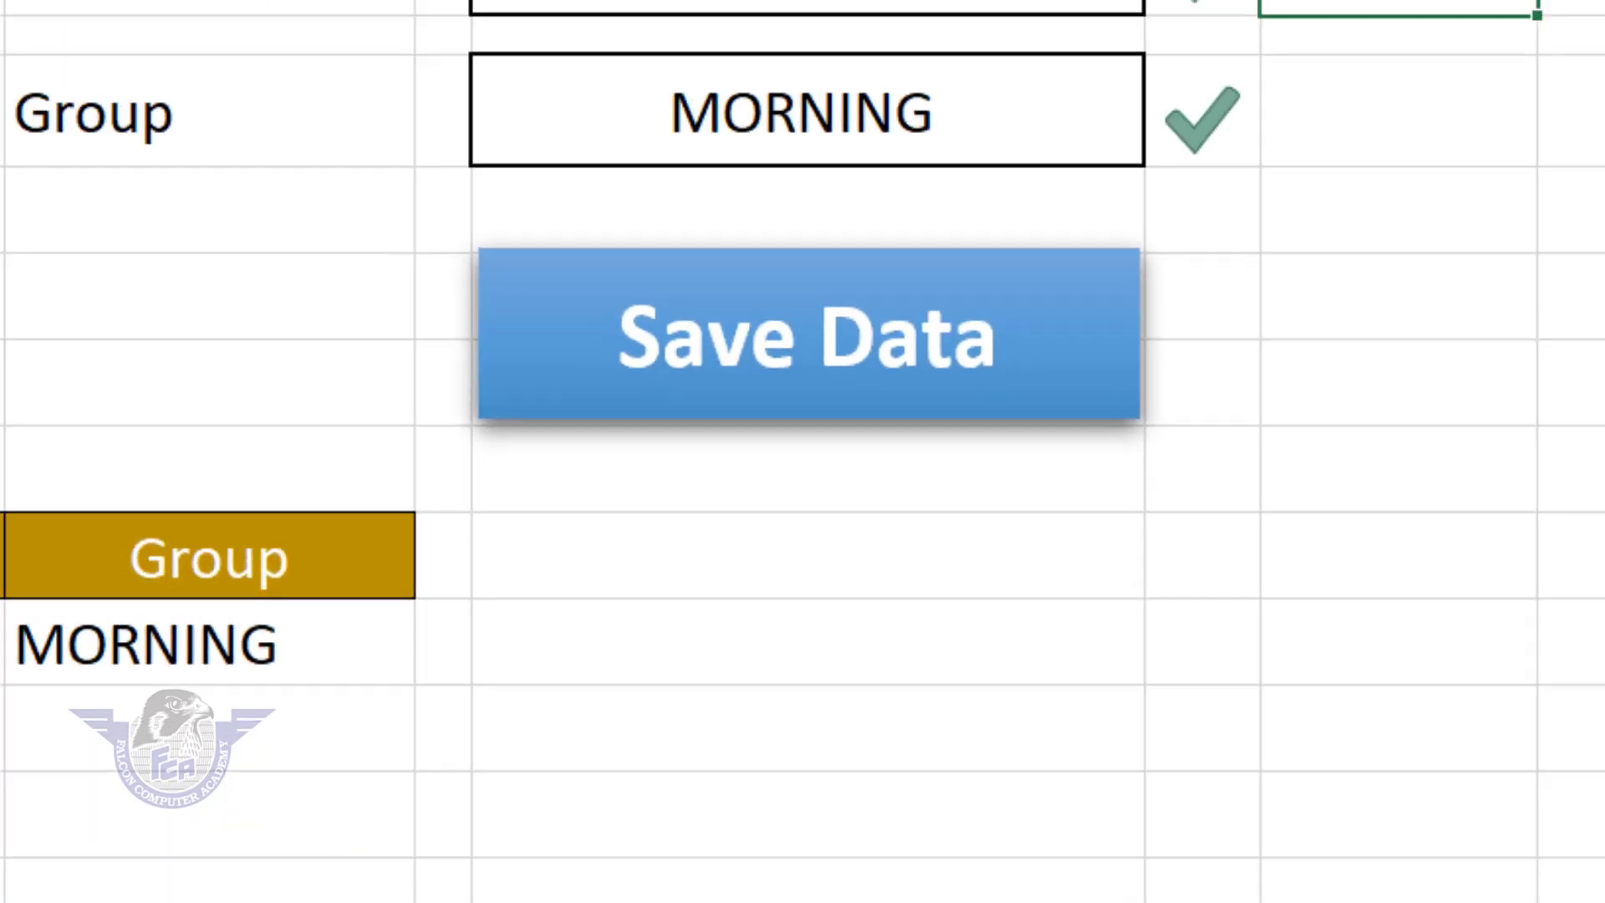
# Make sure the Developer tab is enabled in the ribbon customization options and bring up its commands.
pyautogui.rightClick(344, 5)
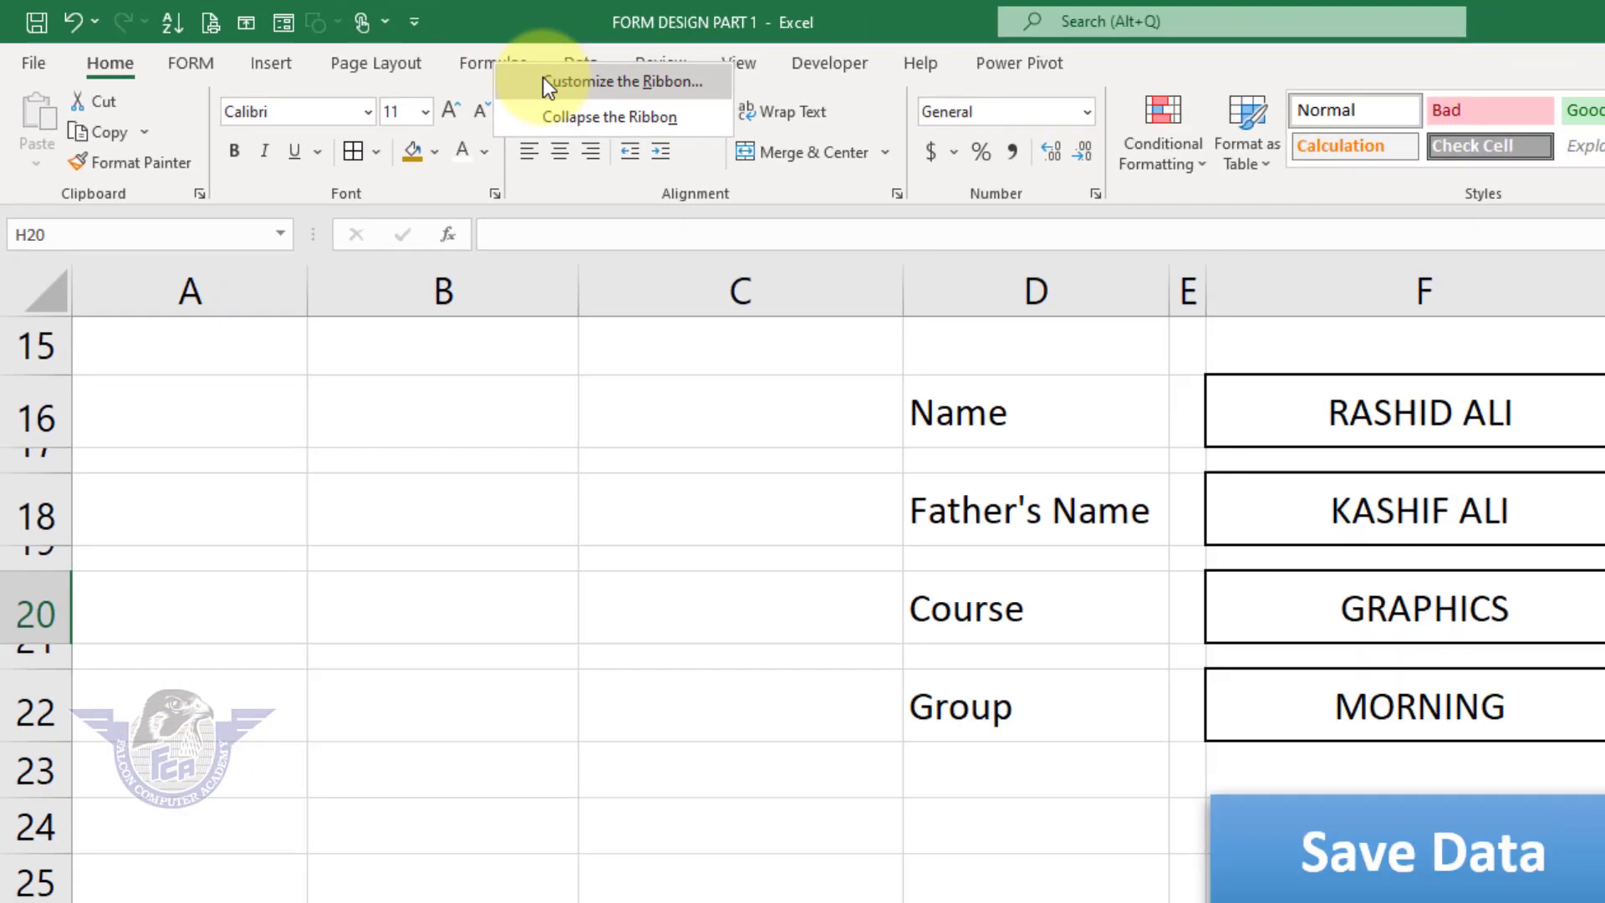
pyautogui.click(995, 148)
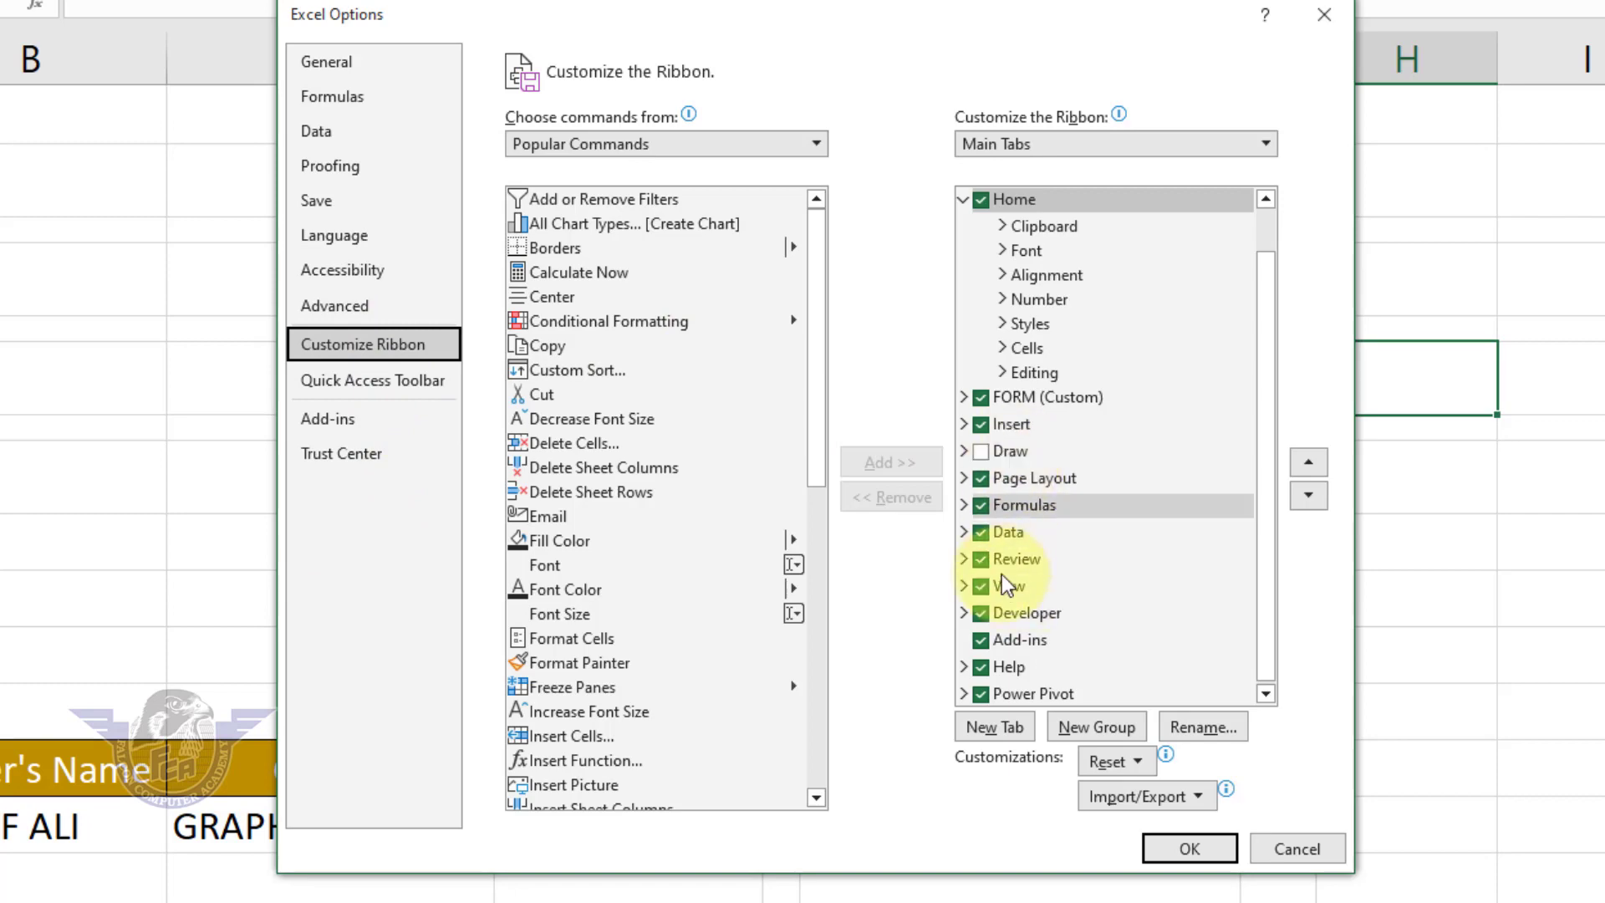
pyautogui.click(981, 617)
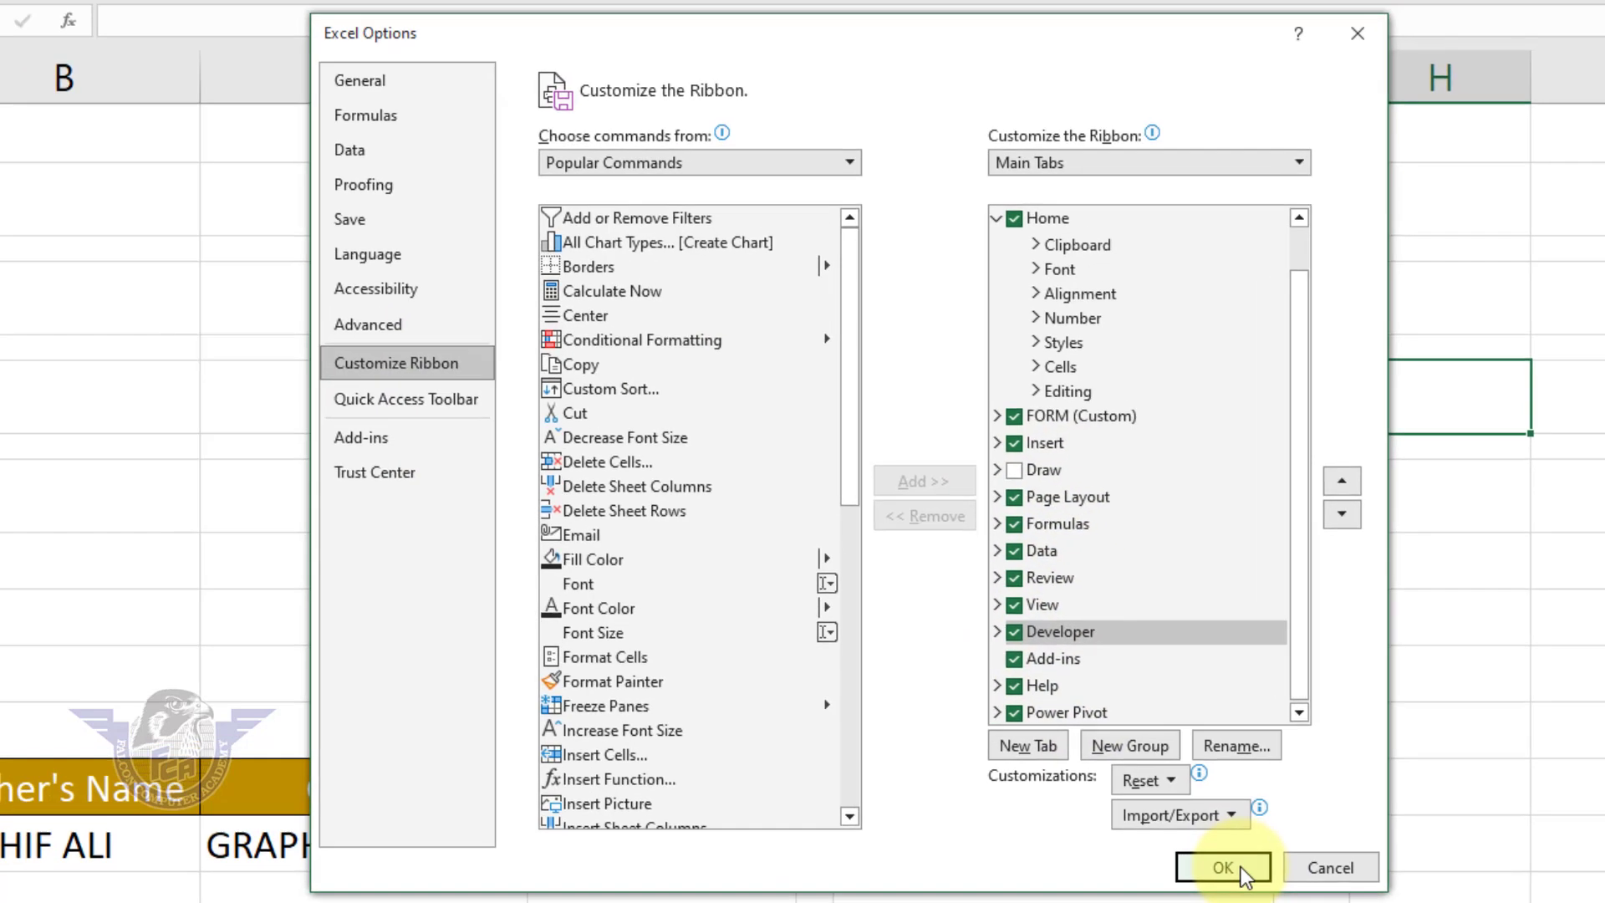
pyautogui.click(1196, 849)
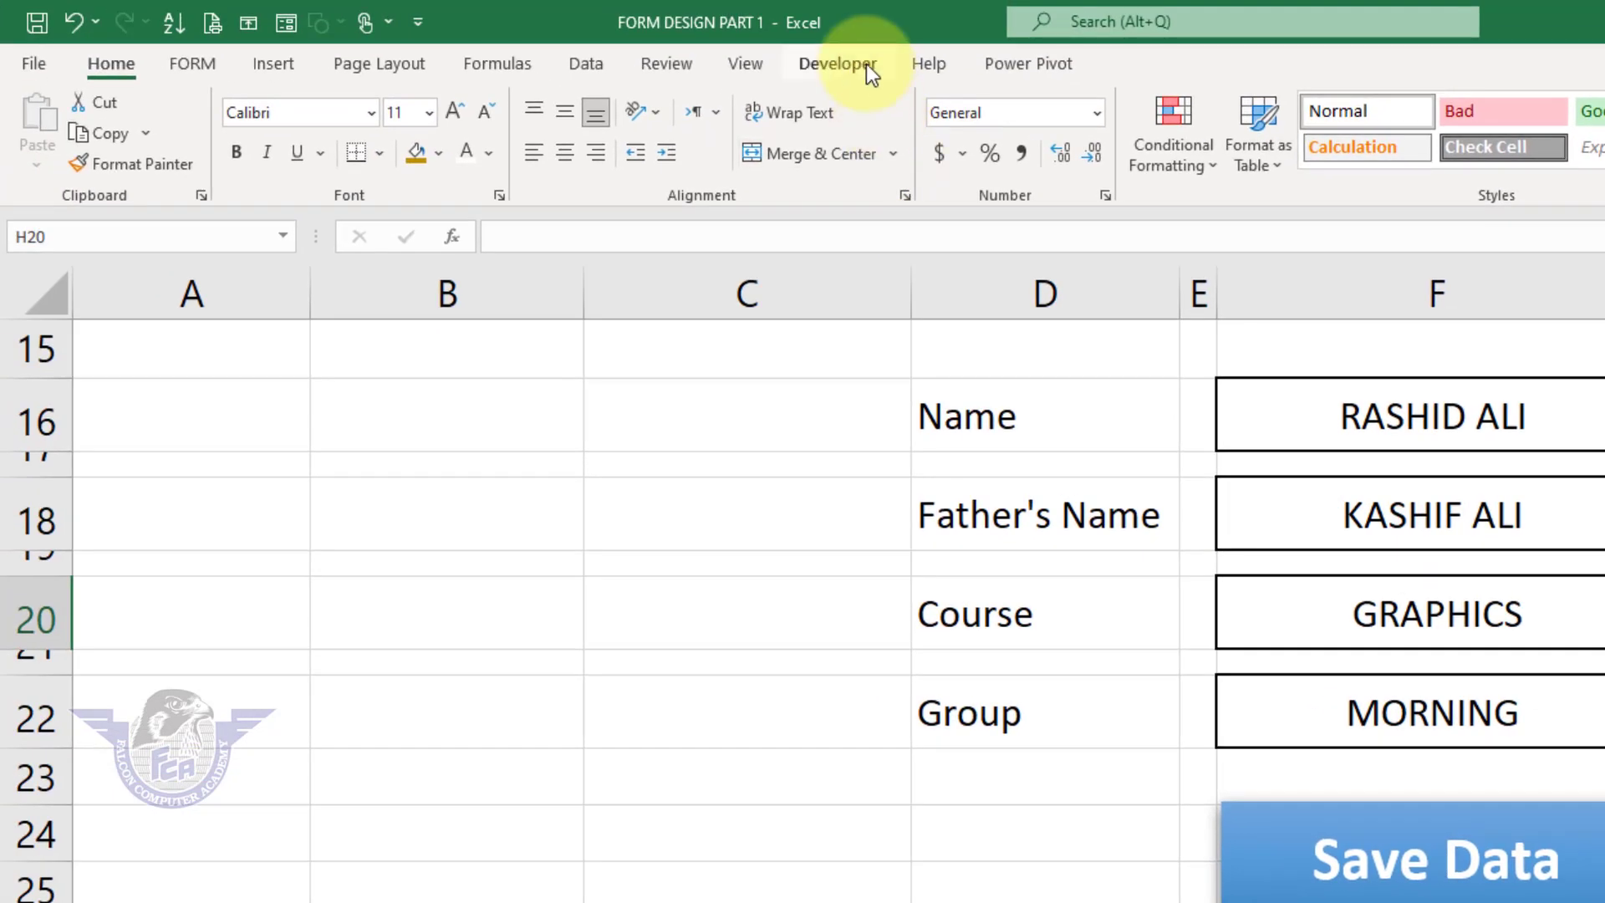
pyautogui.click(866, 63)
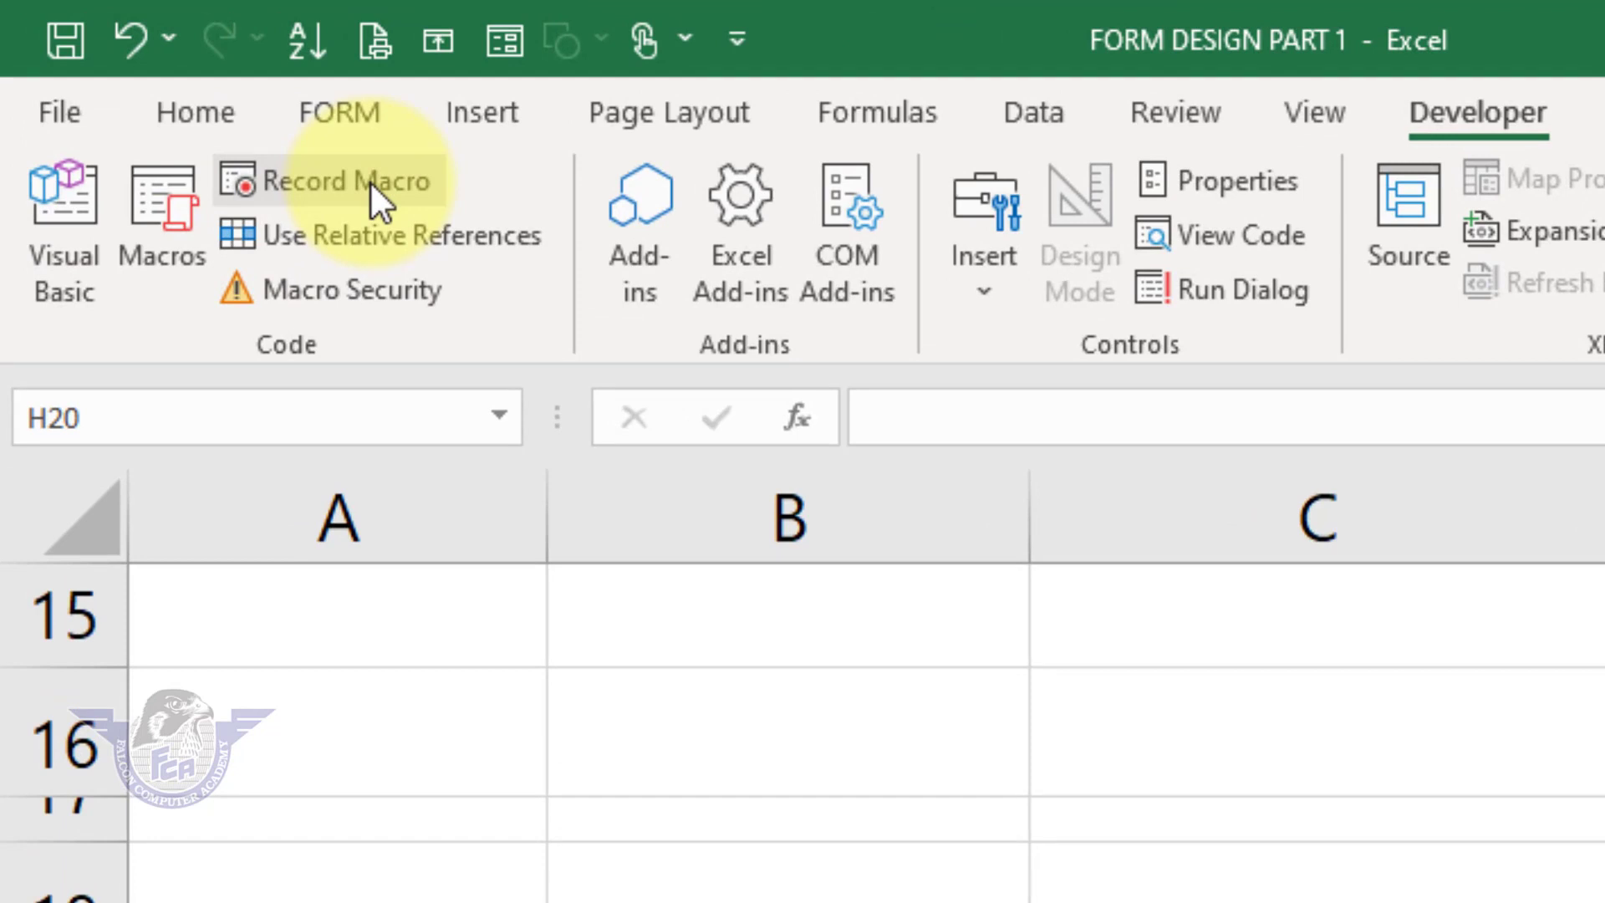
# Start recording a macro named savedata, with no shortcut key, stored in the Personal Macro Workbook.
pyautogui.click(370, 180)
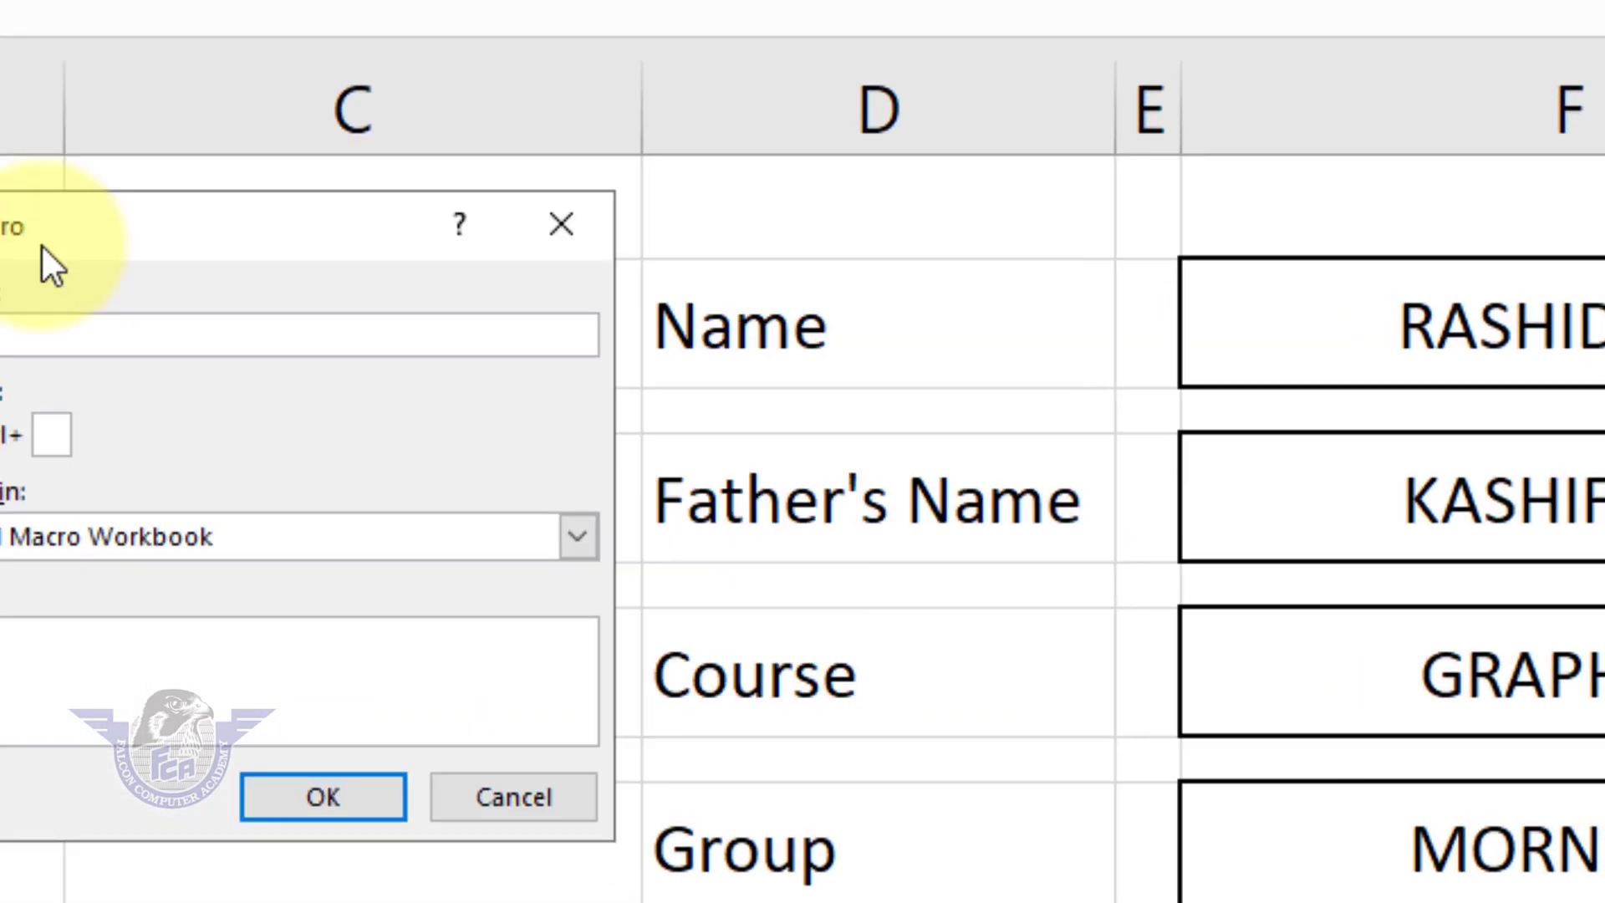
pyautogui.moveTo(42, 246); pyautogui.dragTo(732, 194)
pyautogui.click(625, 303)
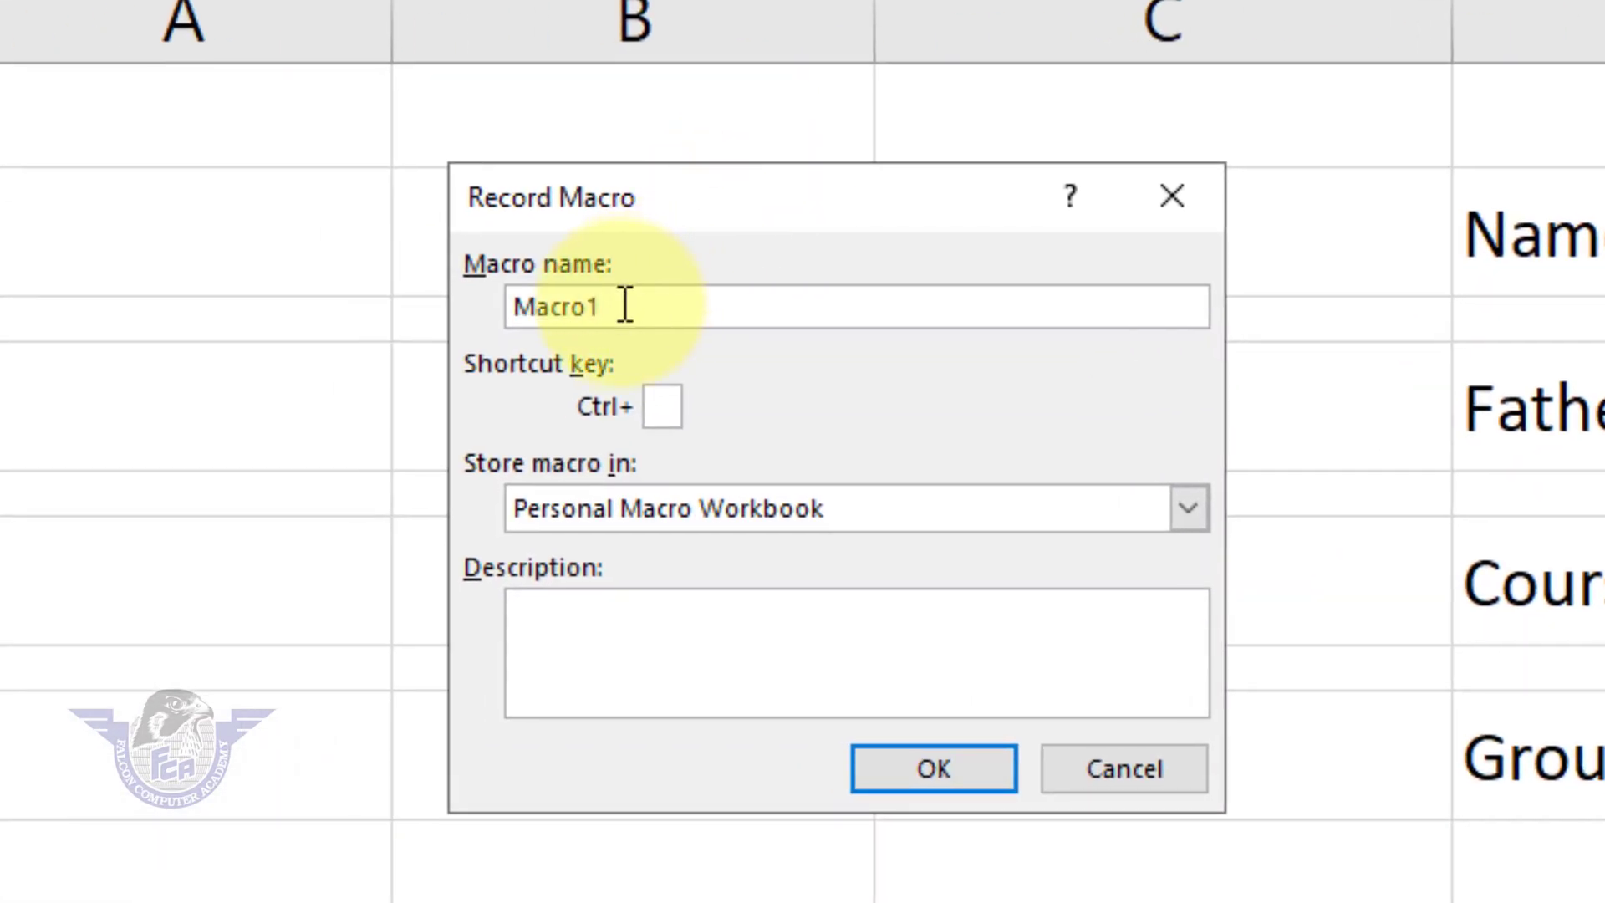
pyautogui.moveTo(625, 304); pyautogui.dragTo(229, 297)
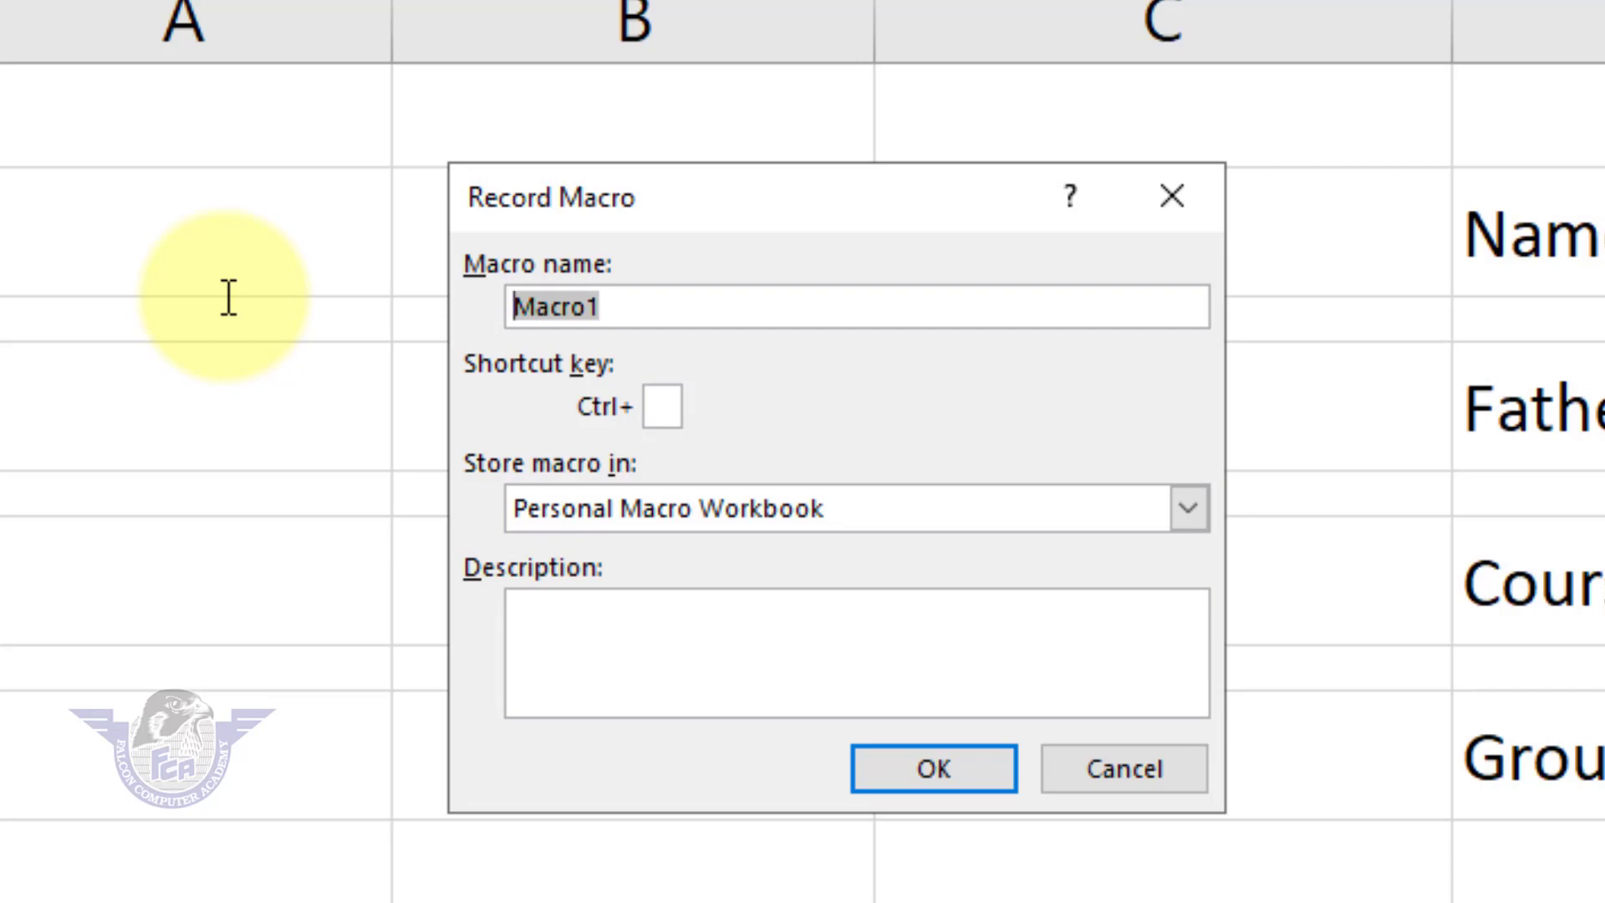
pyautogui.write('sa')
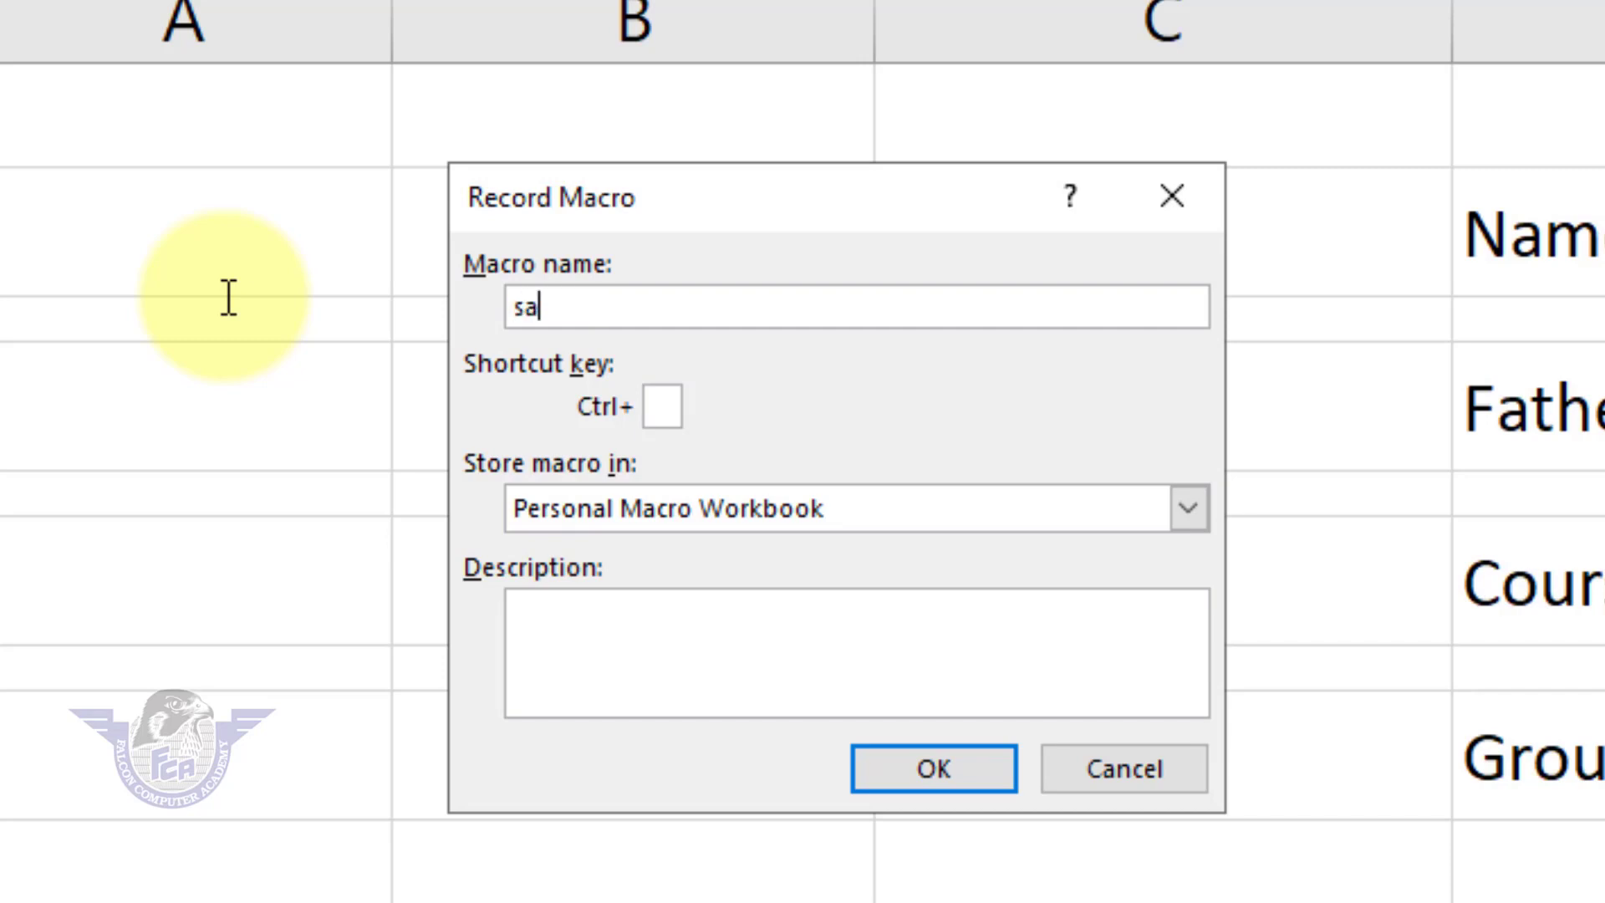
pyautogui.write('vedata')
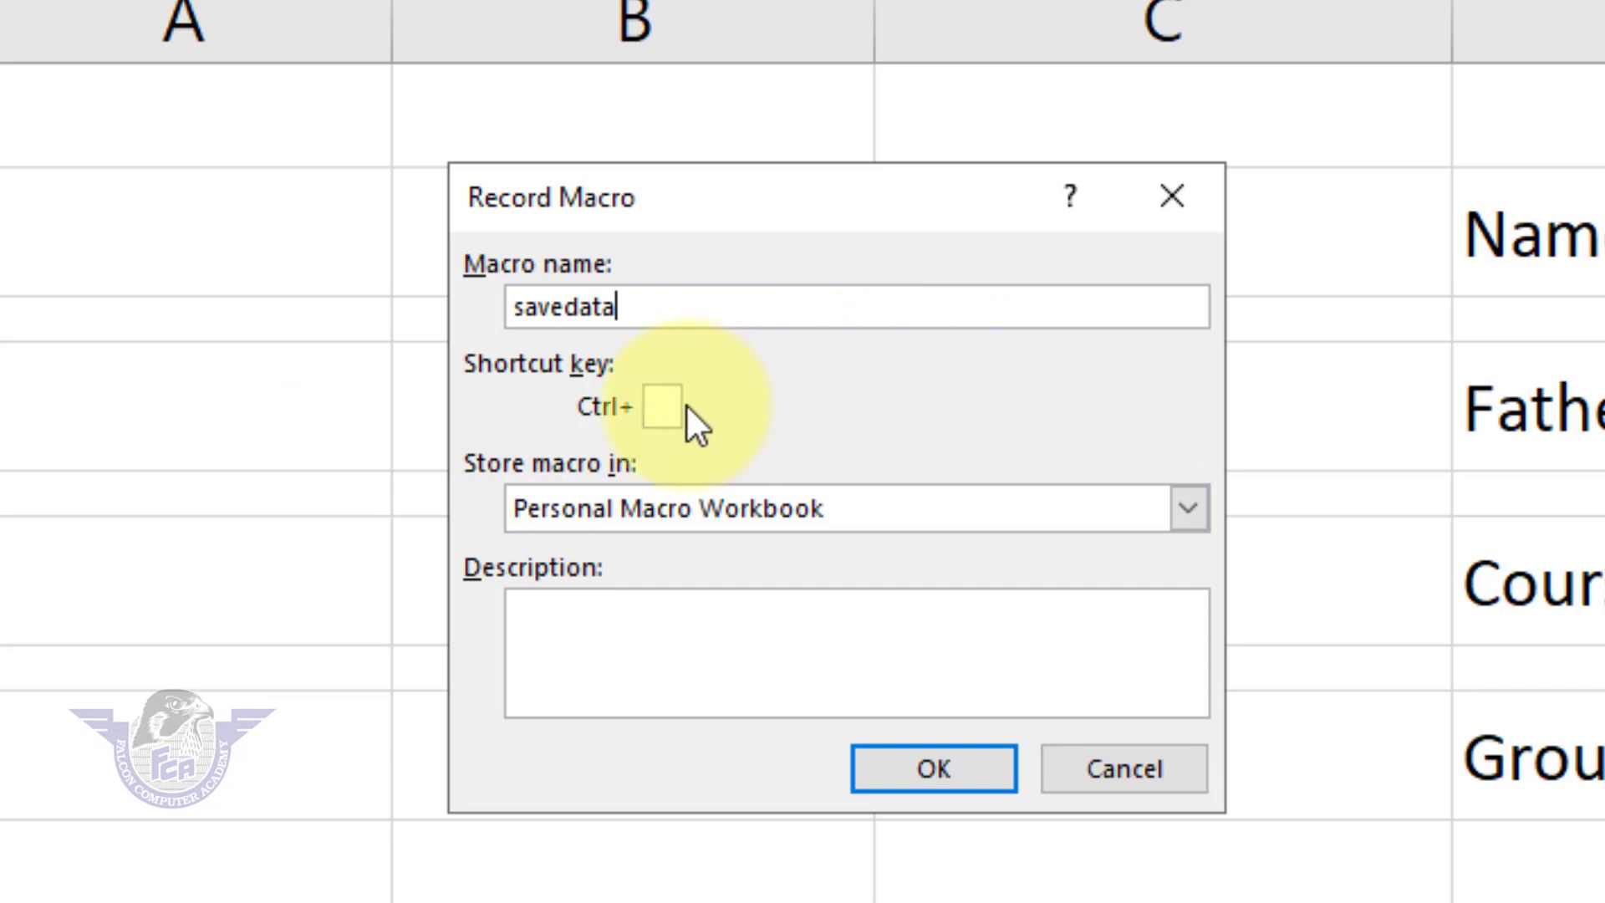
pyautogui.click(661, 406)
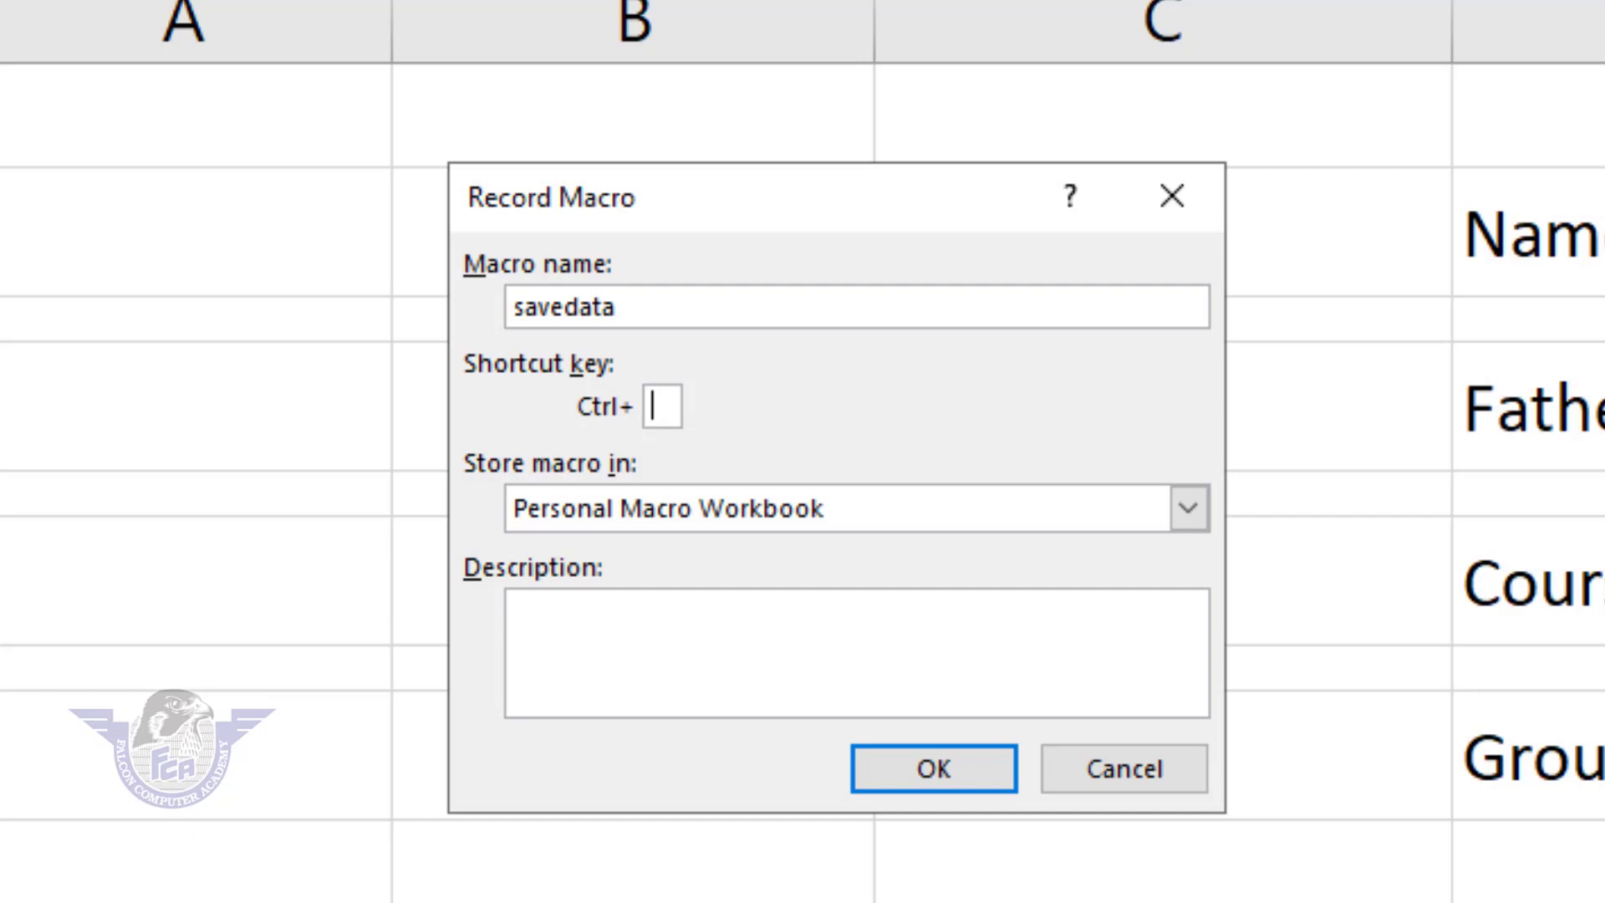
pyautogui.click(615, 505)
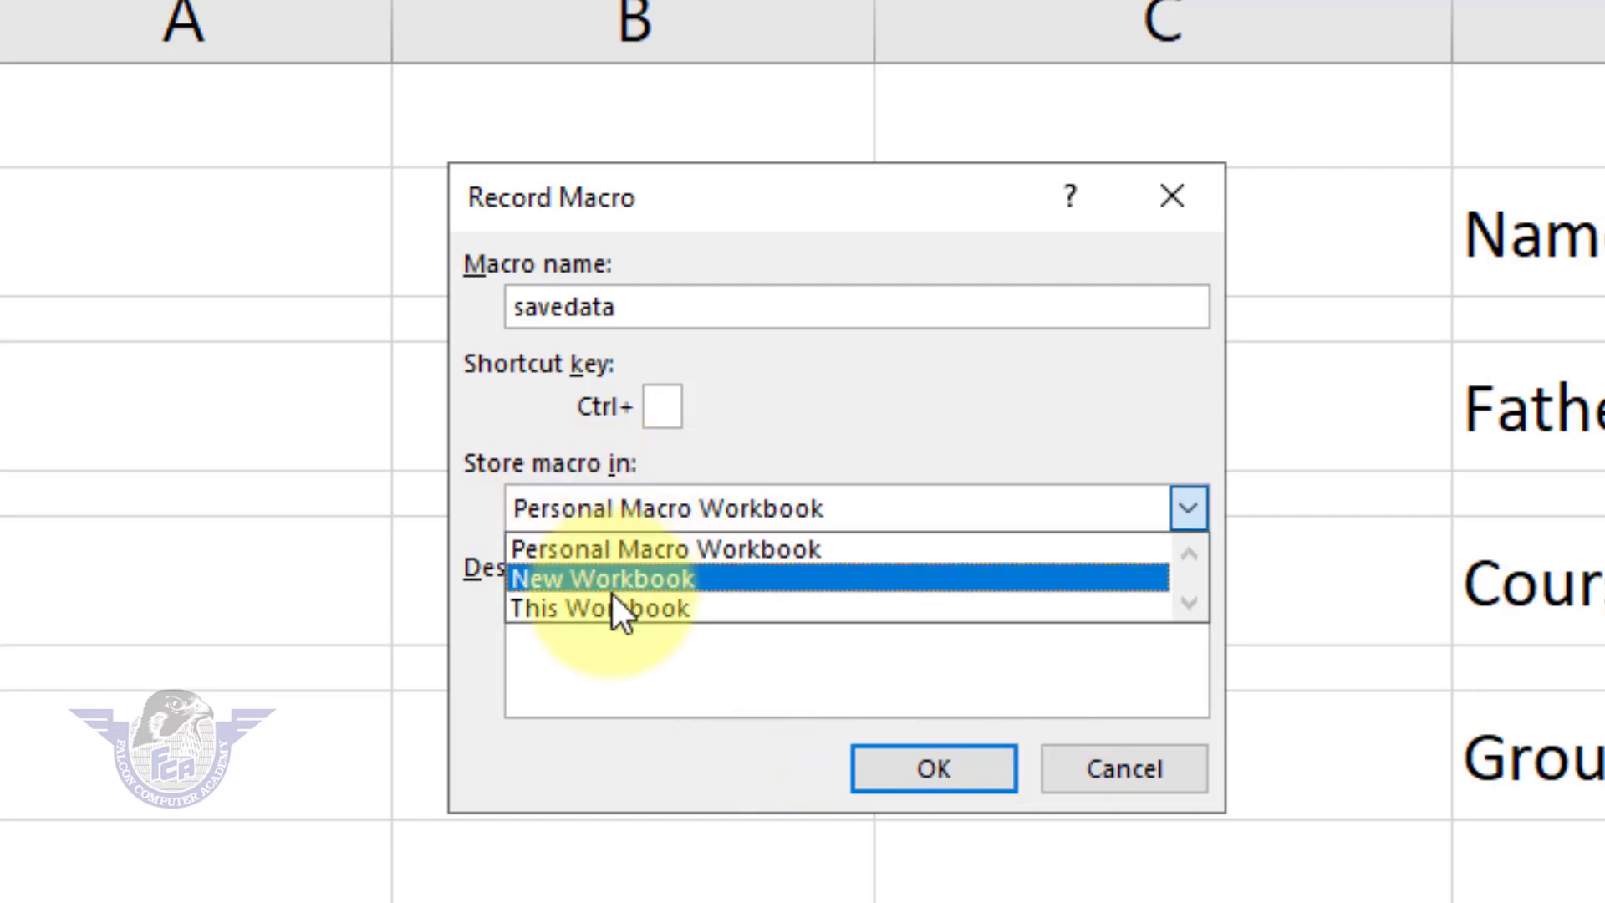
pyautogui.click(826, 550)
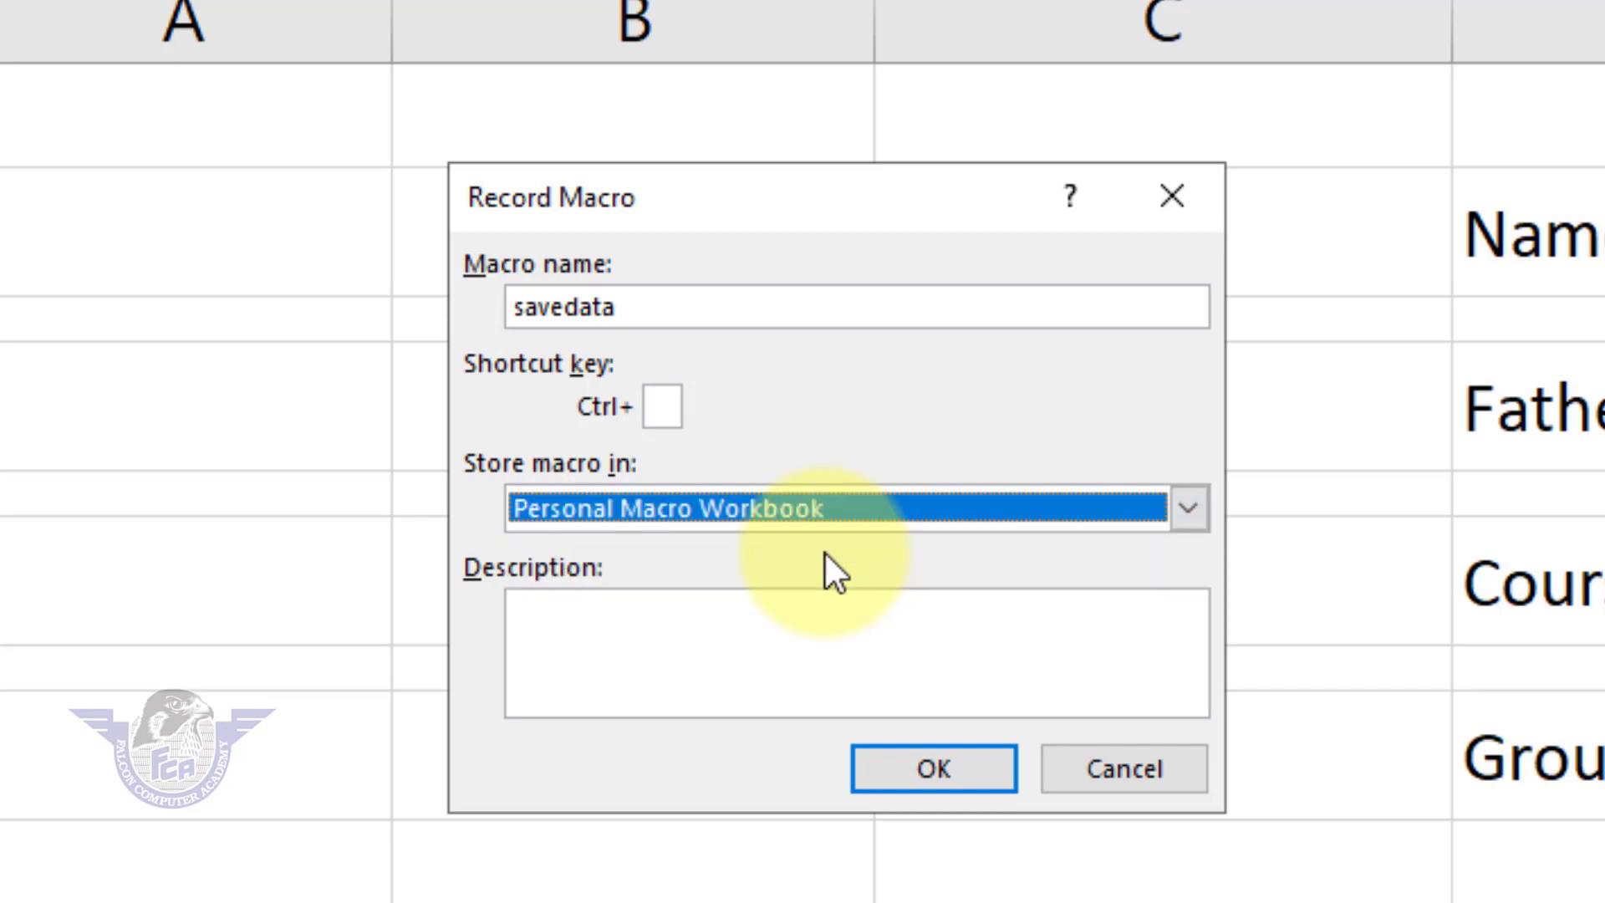
pyautogui.click(891, 752)
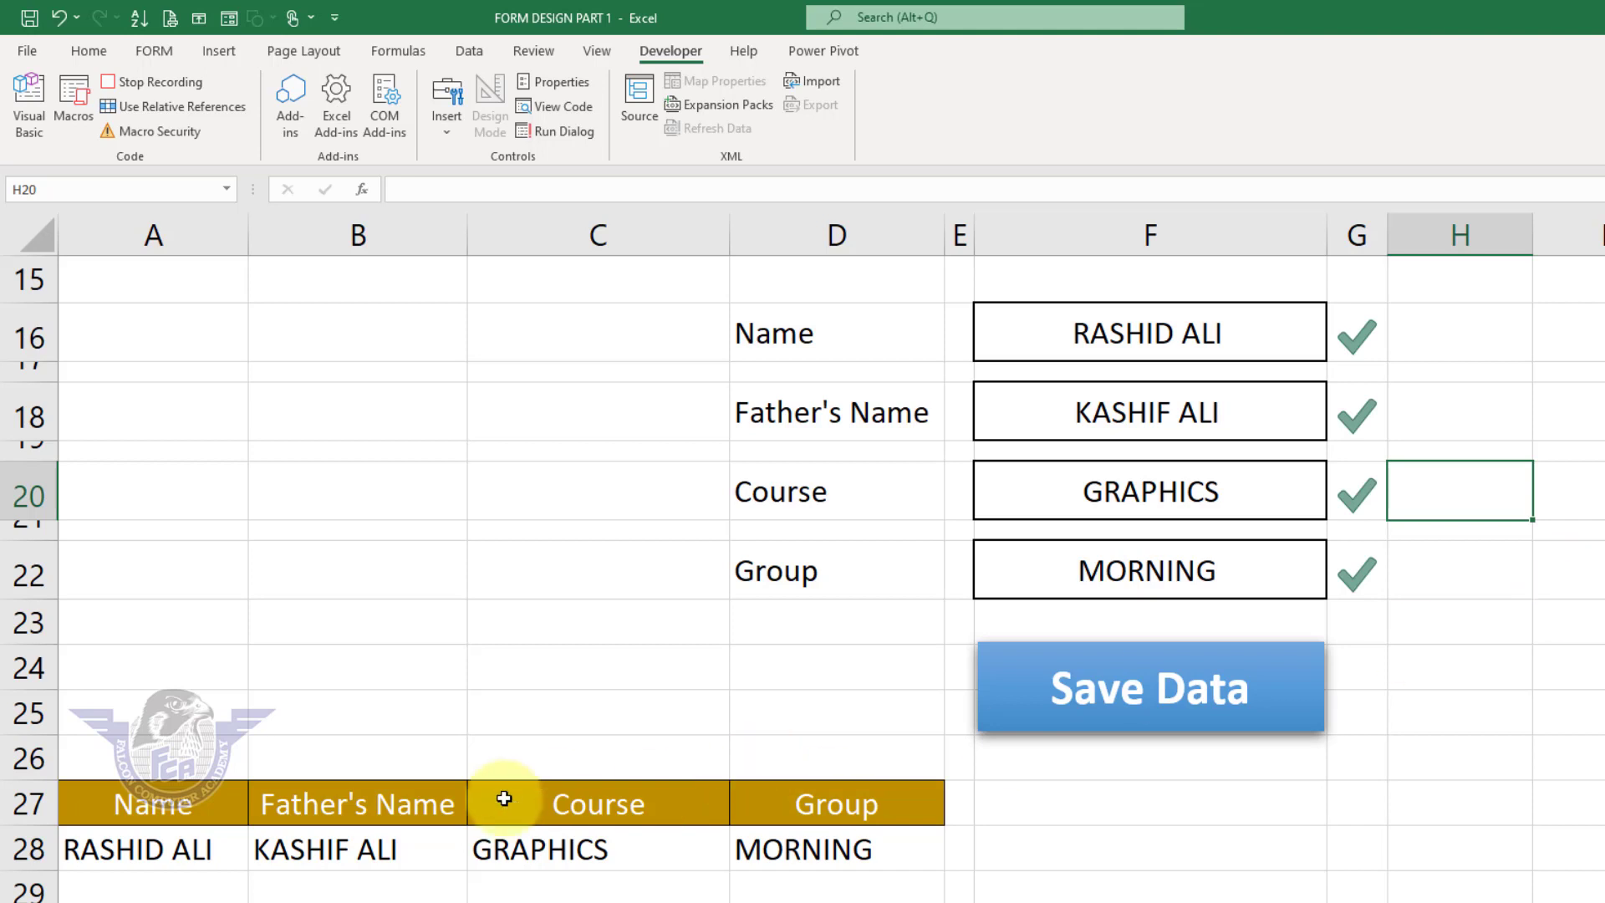
# Copy the linked record row A28:D28 beneath the headers on the form sheet.
pyautogui.moveTo(214, 861); pyautogui.dragTo(756, 857)
pyautogui.rightClick(656, 861)
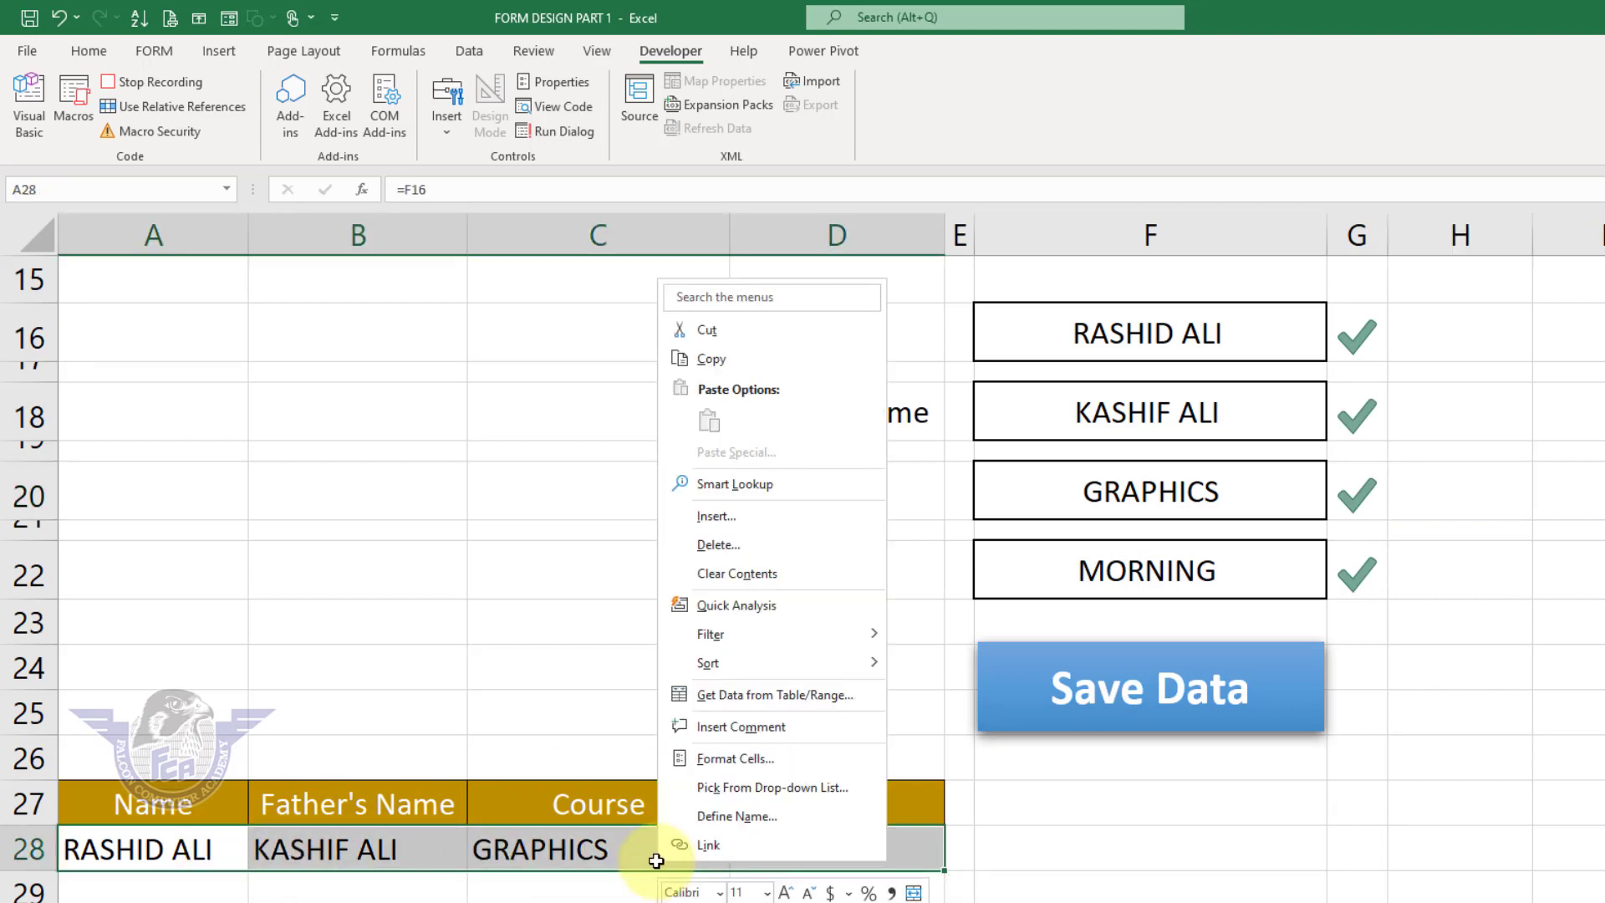
pyautogui.click(718, 361)
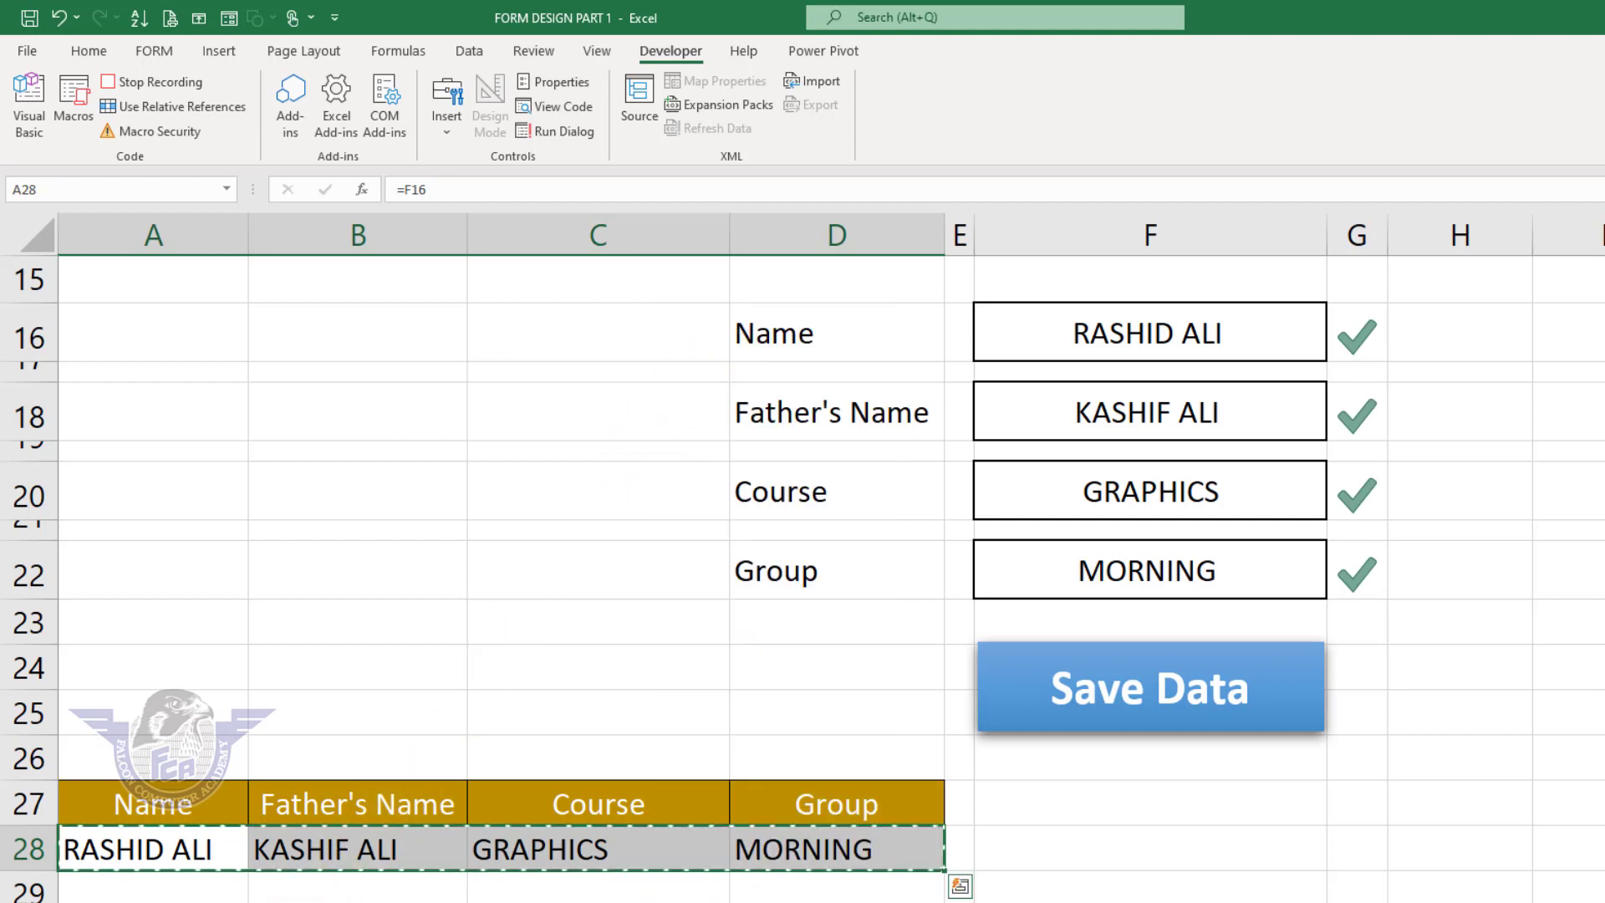
# On Sheet2, go from cell E2 to the sheet's last column and last row, back to column A, and up to its last filled cell.
pyautogui.hotkey('ctrl', 'pagedown')
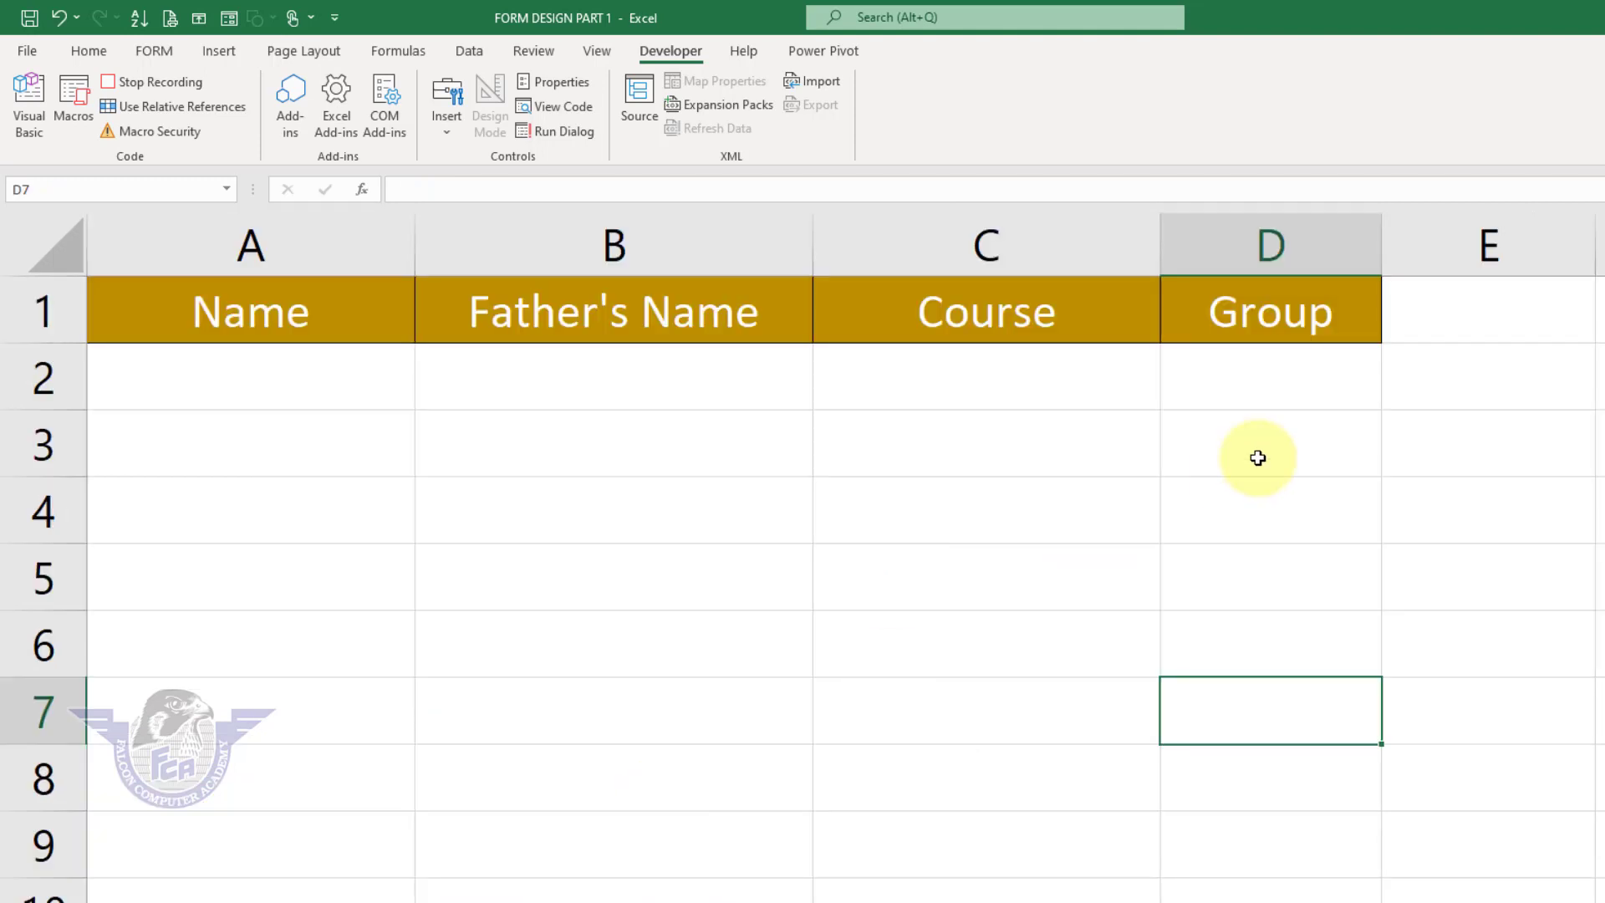
pyautogui.click(1461, 383)
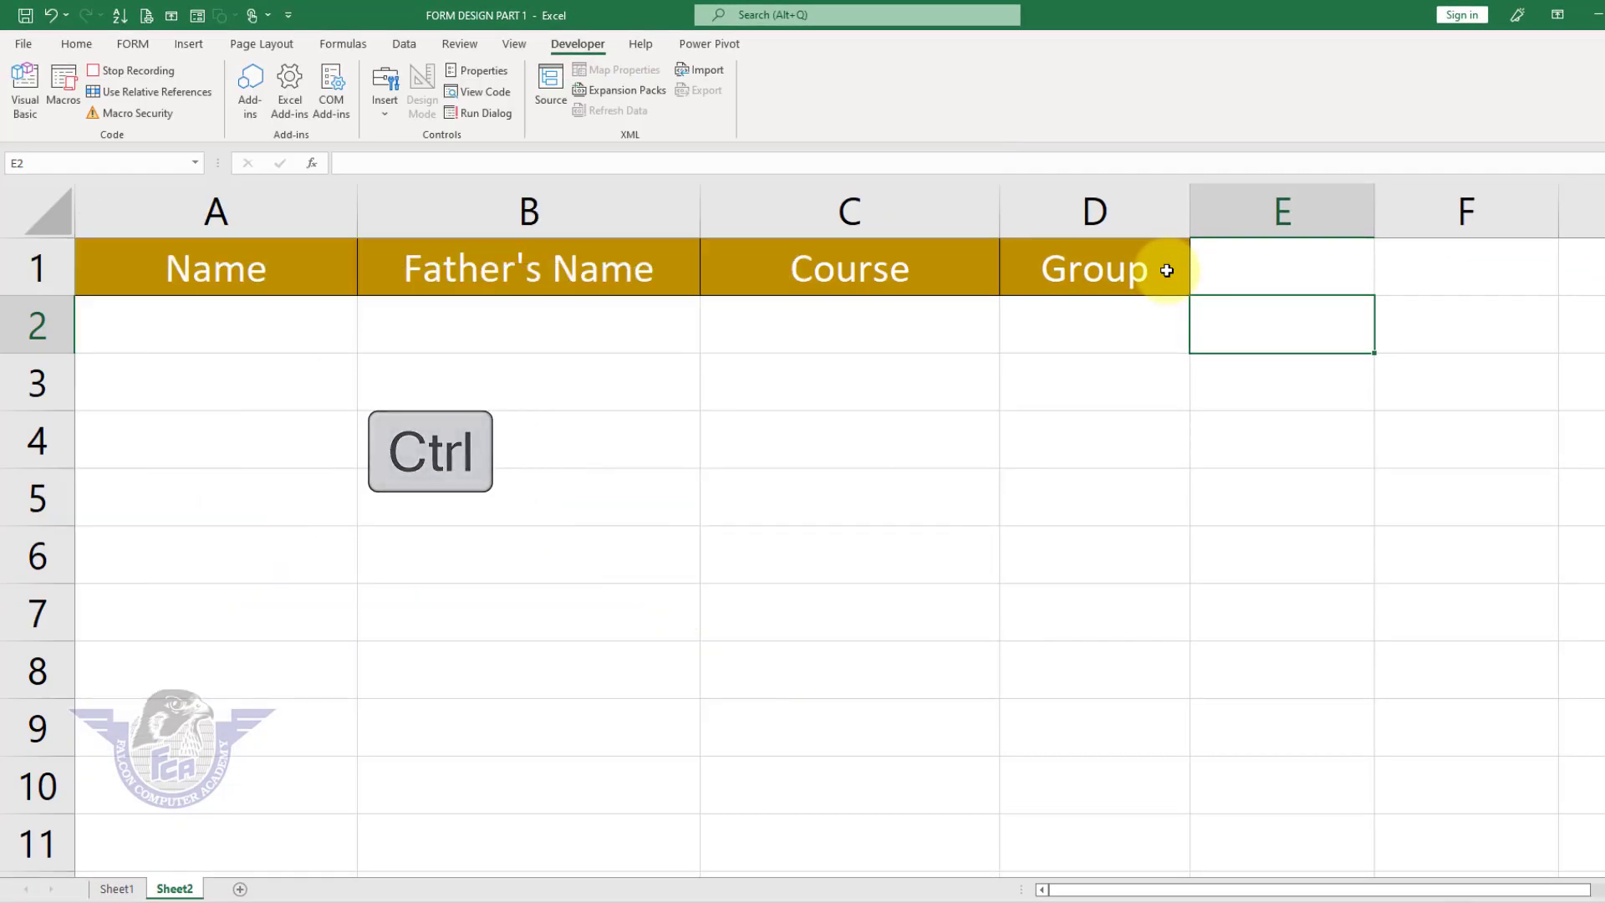
pyautogui.hotkey('ctrl', 'Right')
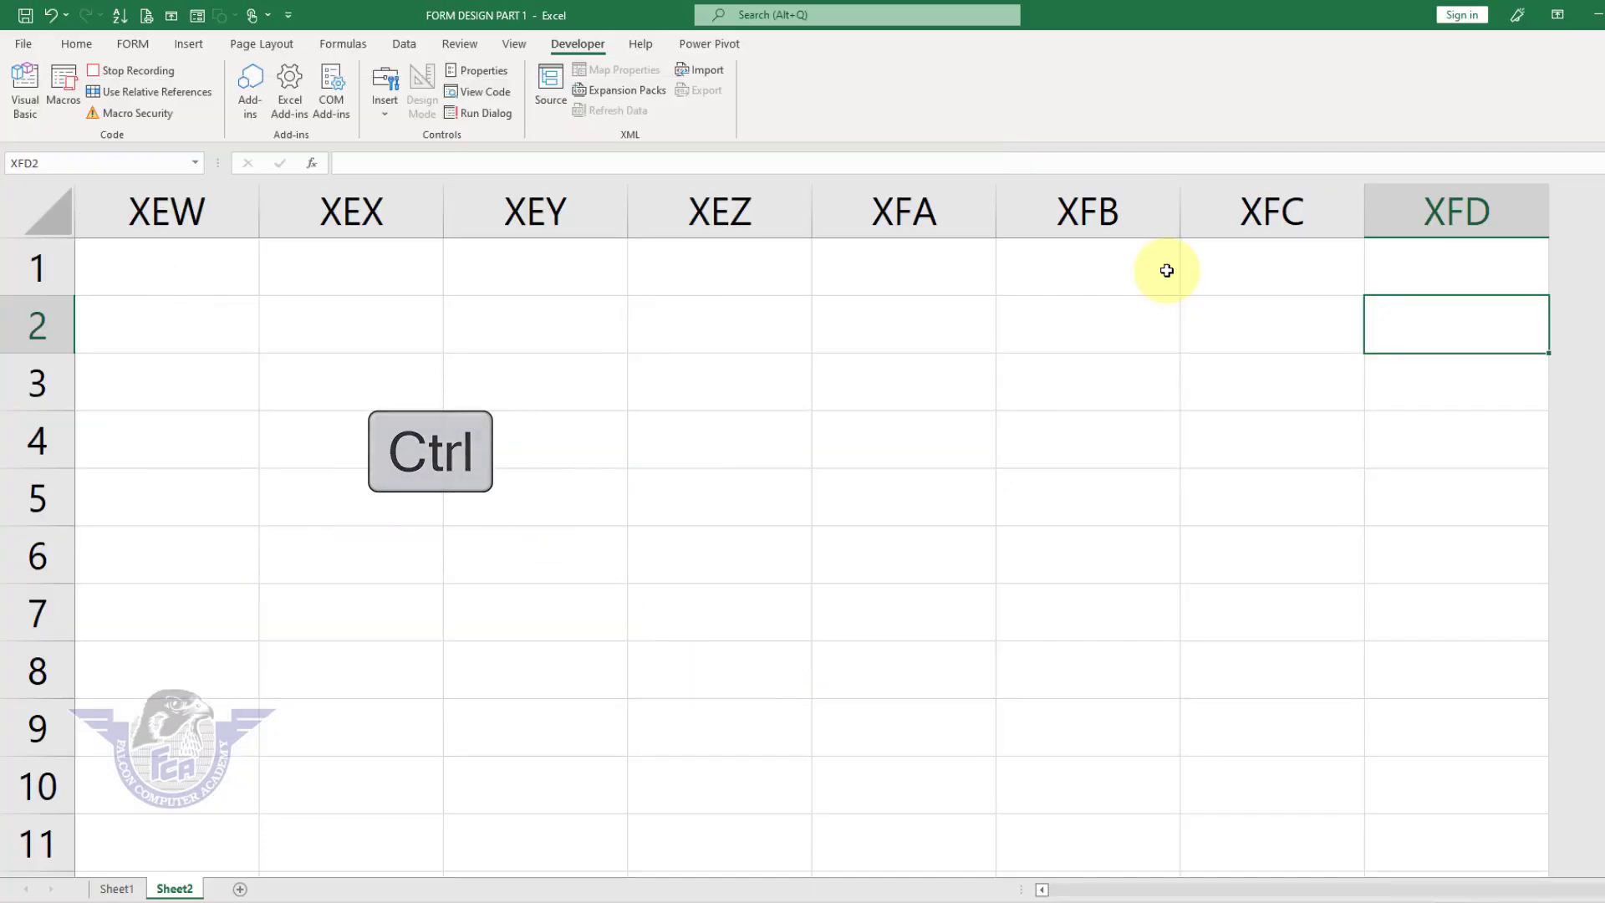
pyautogui.hotkey('ctrl', 'Down')
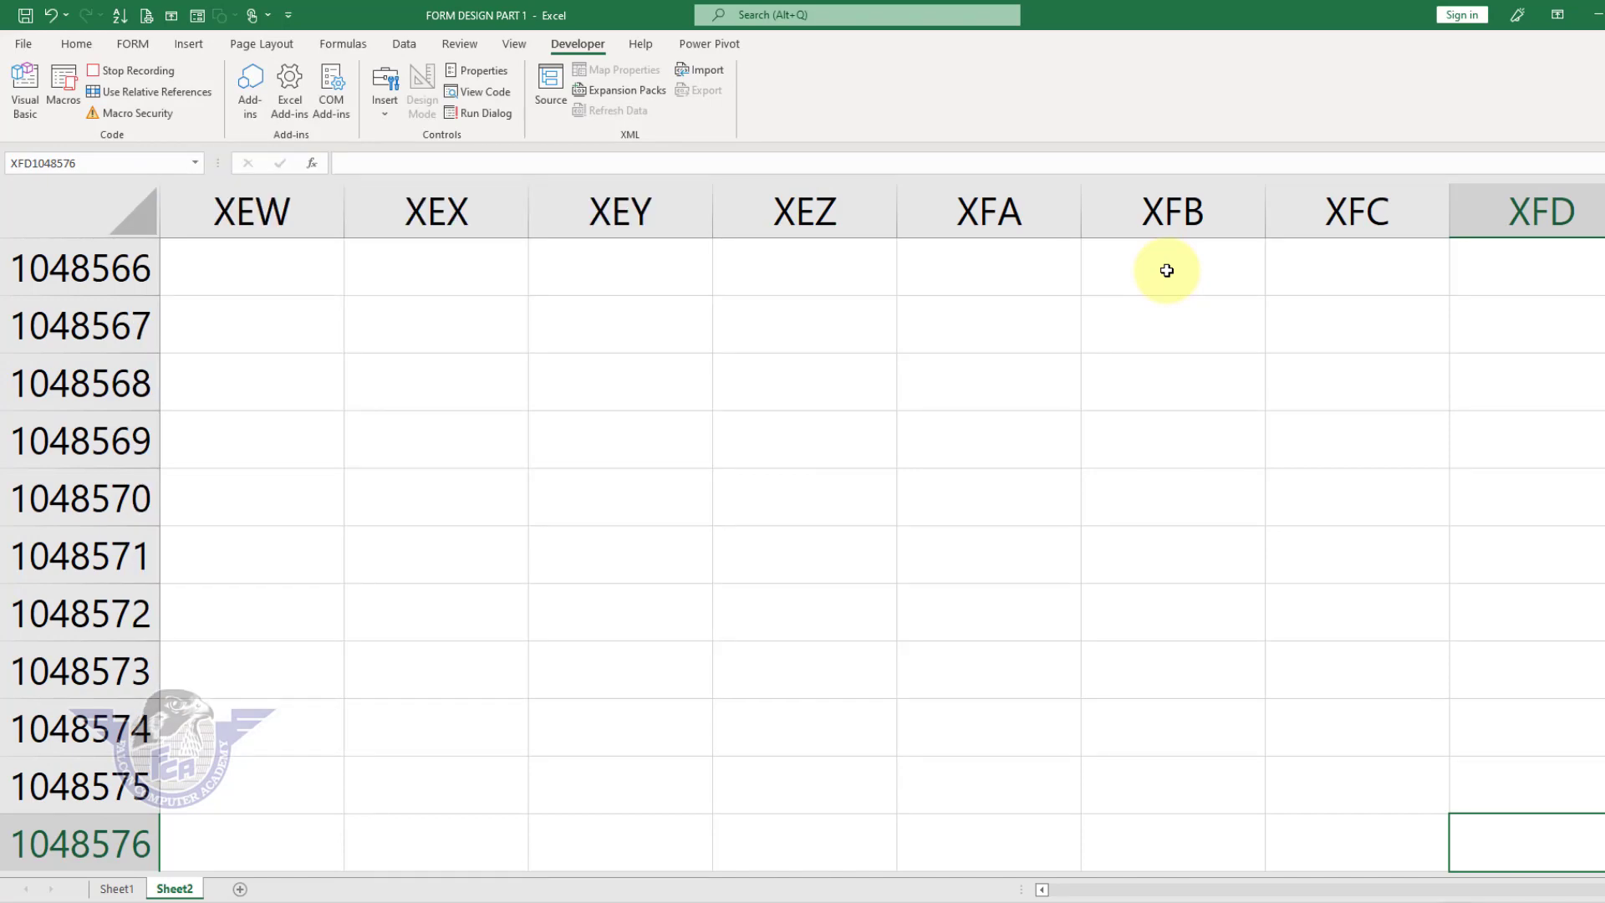
pyautogui.press('ctrl')
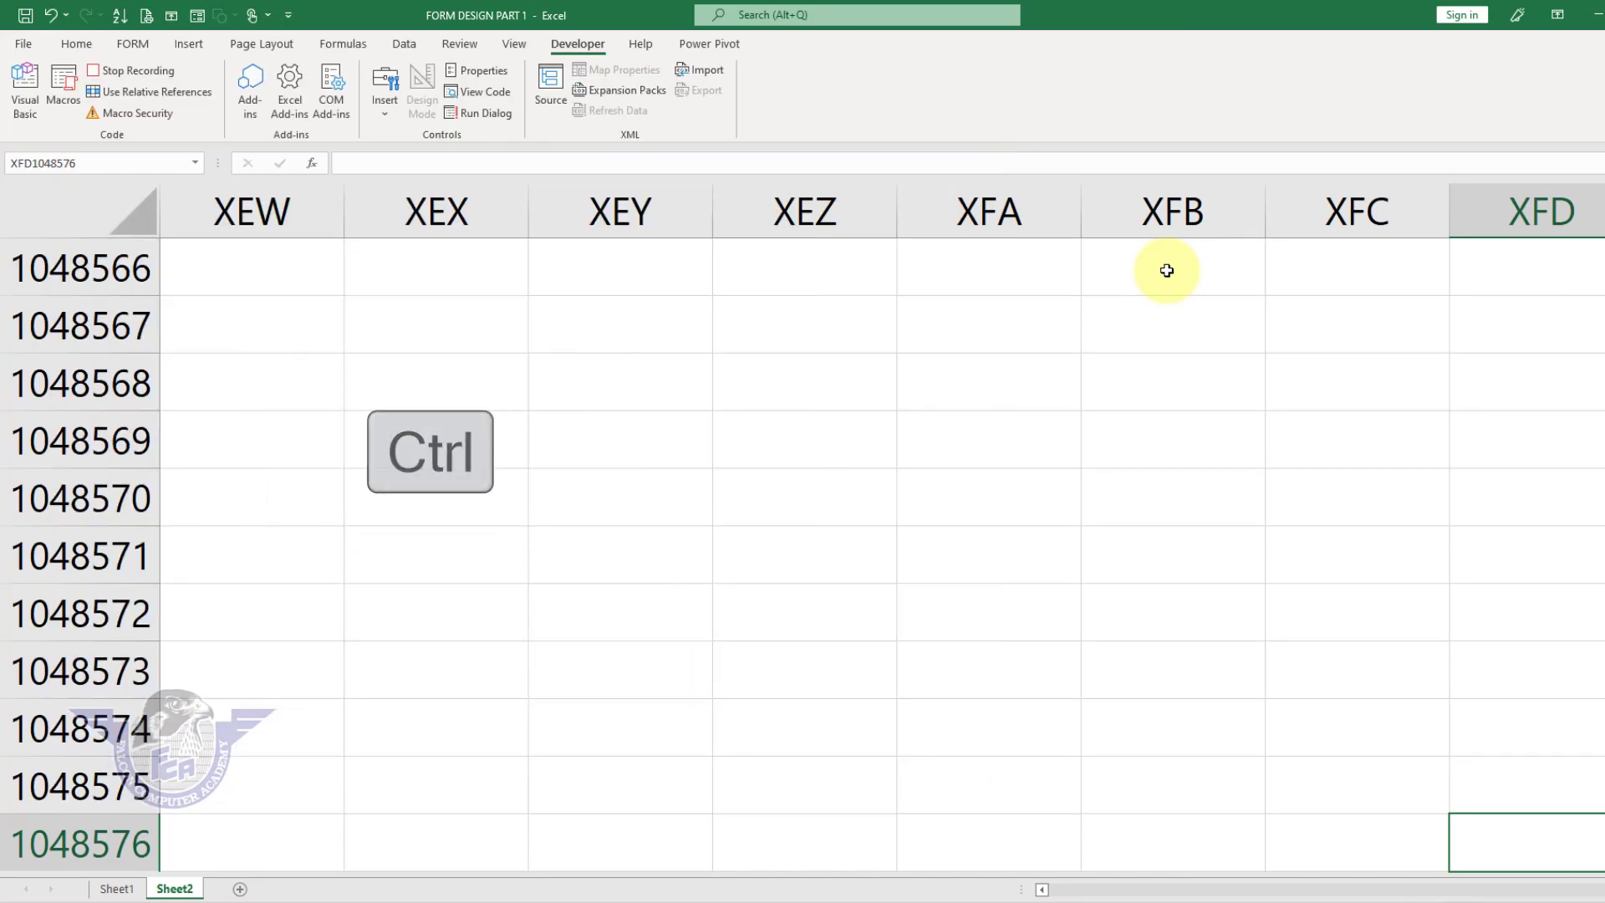
pyautogui.hotkey('ctrl', 'Left')
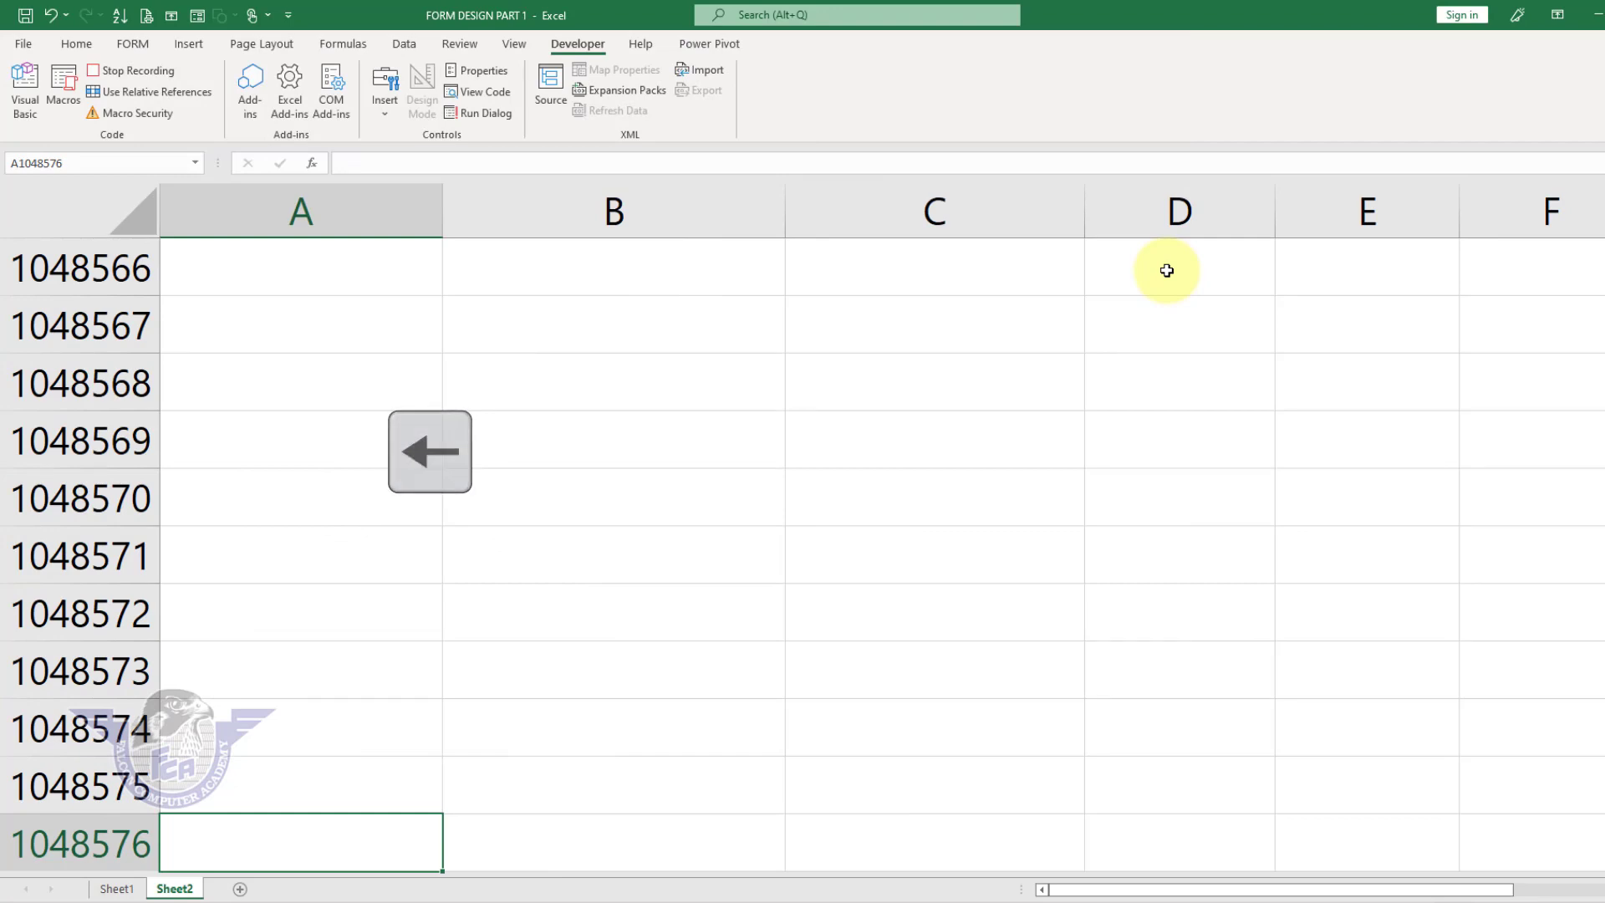
pyautogui.hotkey('ctrl', 'Up')
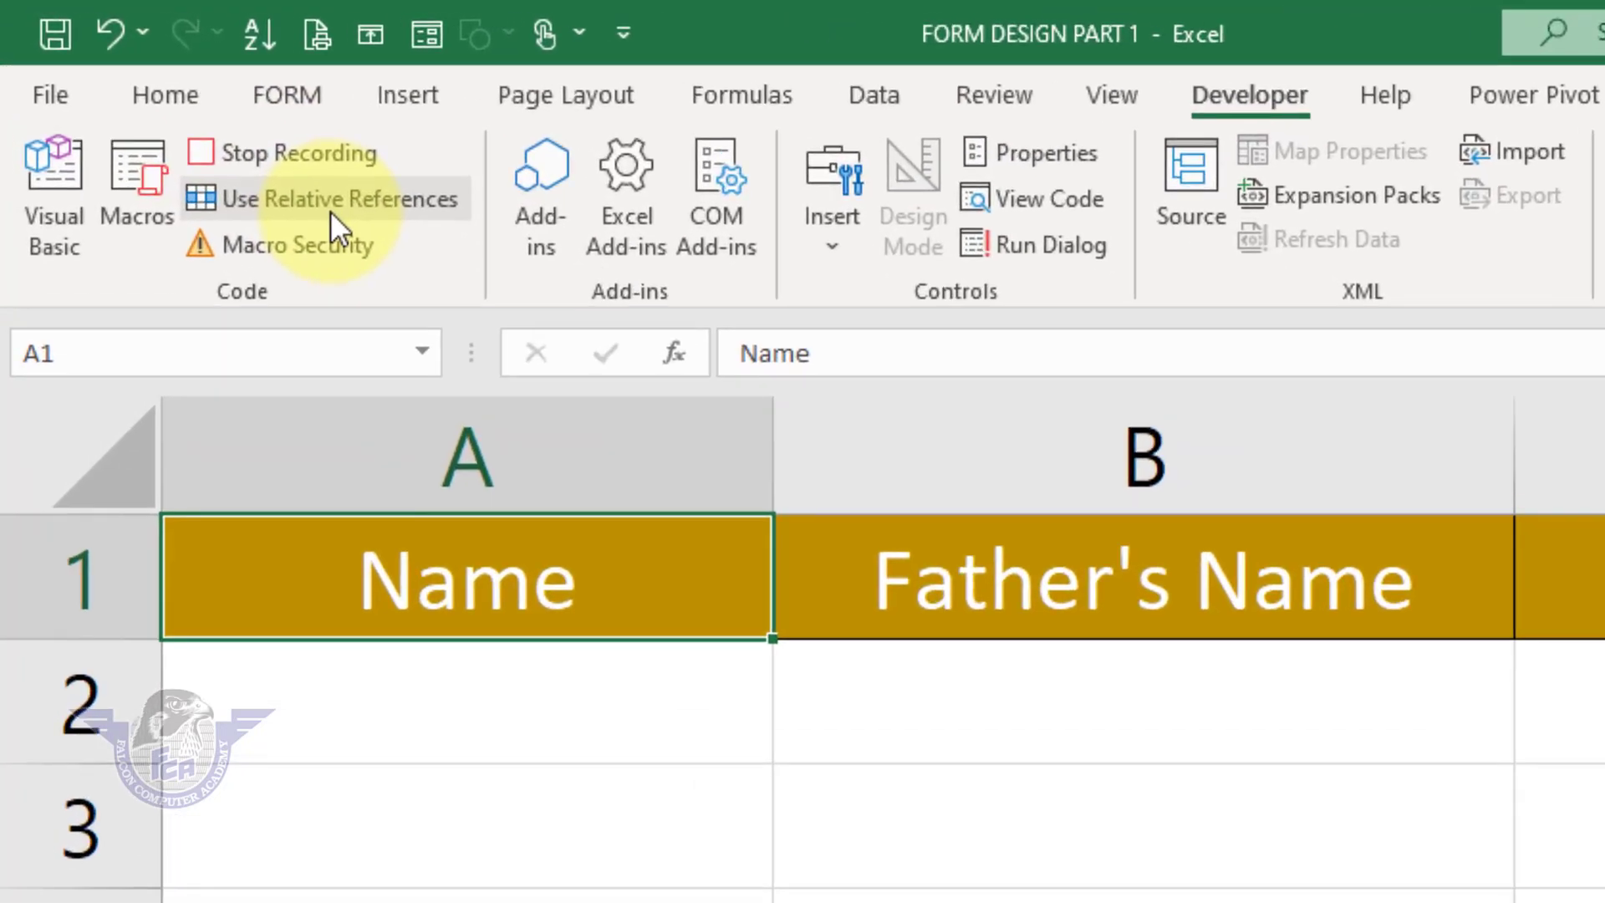
# Paste the copied record as values one cell below the Name header, with relative references enabled only for this move and paste.
pyautogui.click(331, 212)
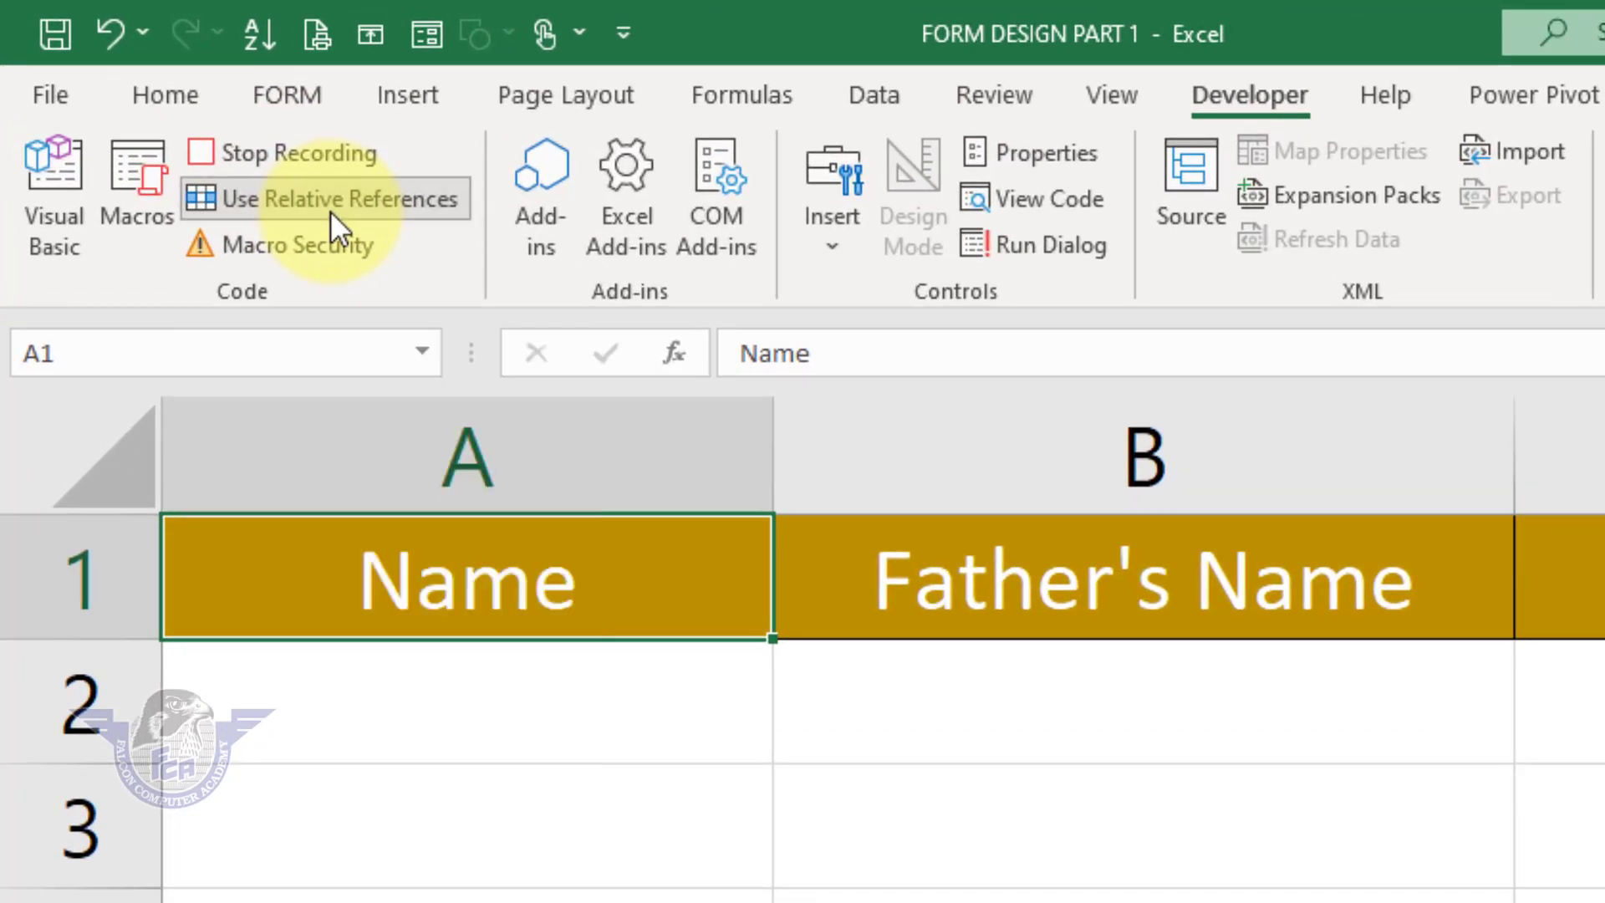
pyautogui.press('Down')
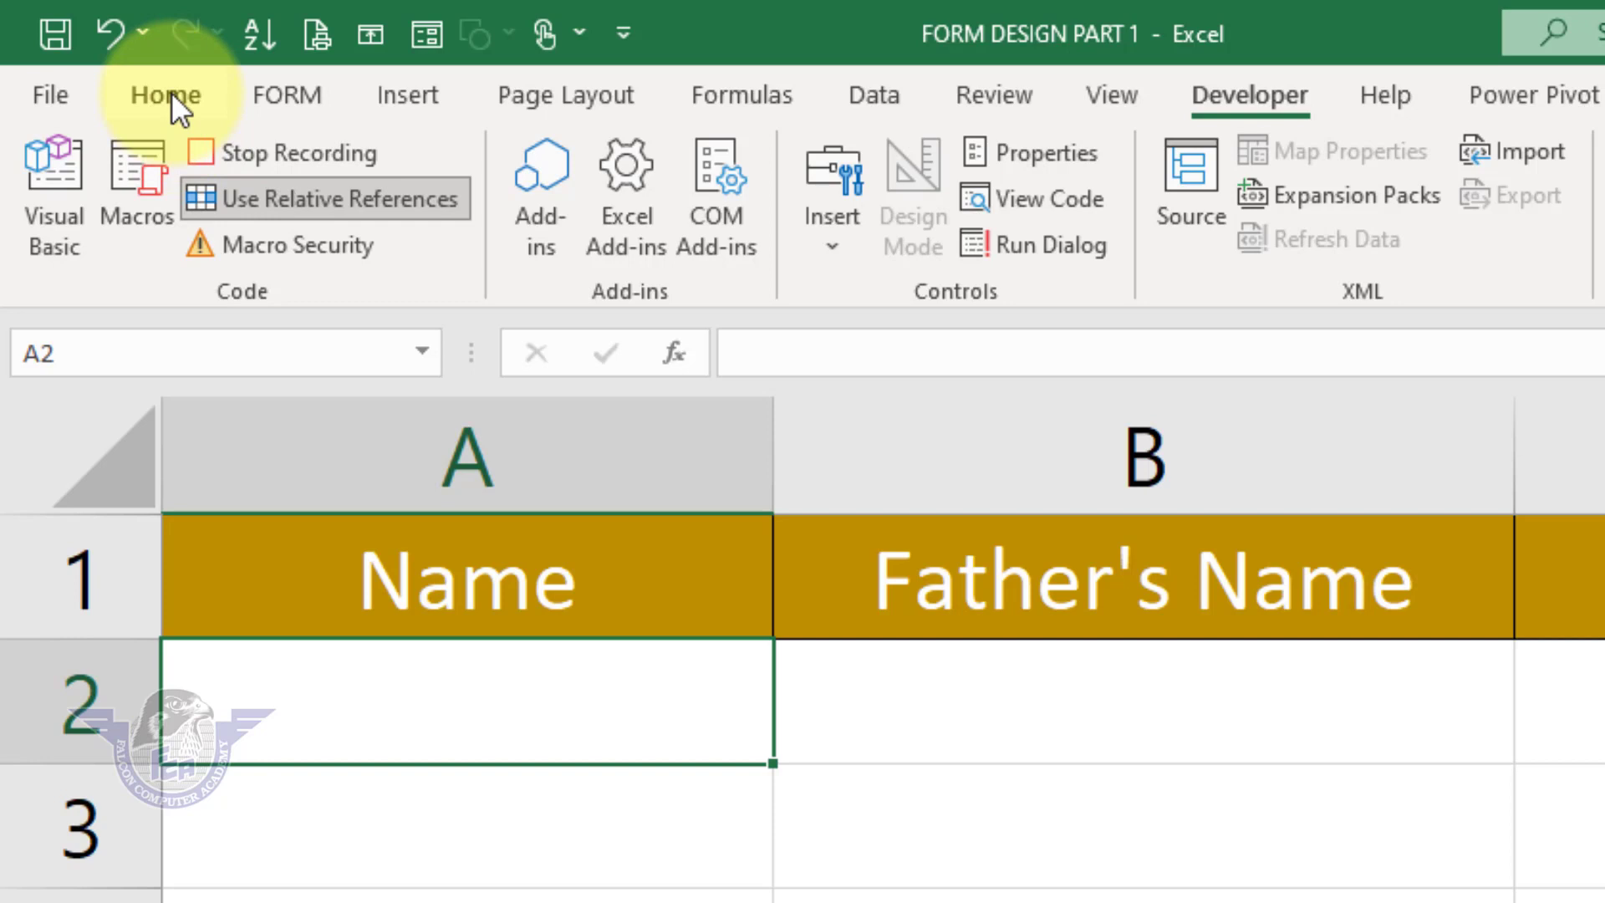
pyautogui.click(167, 95)
pyautogui.click(55, 249)
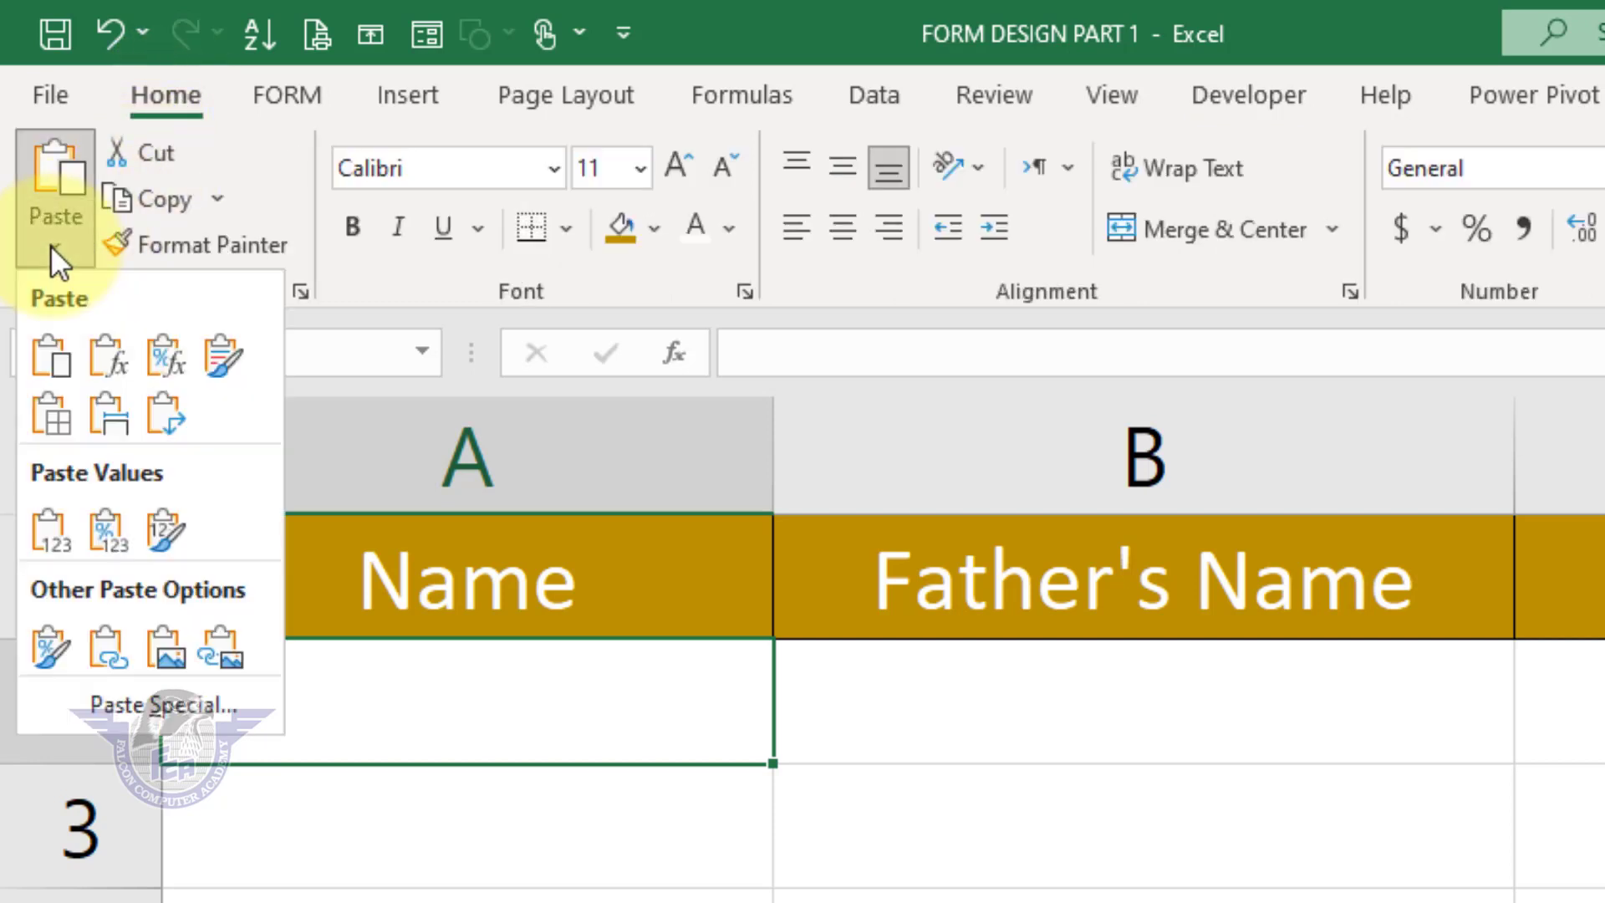
pyautogui.click(47, 530)
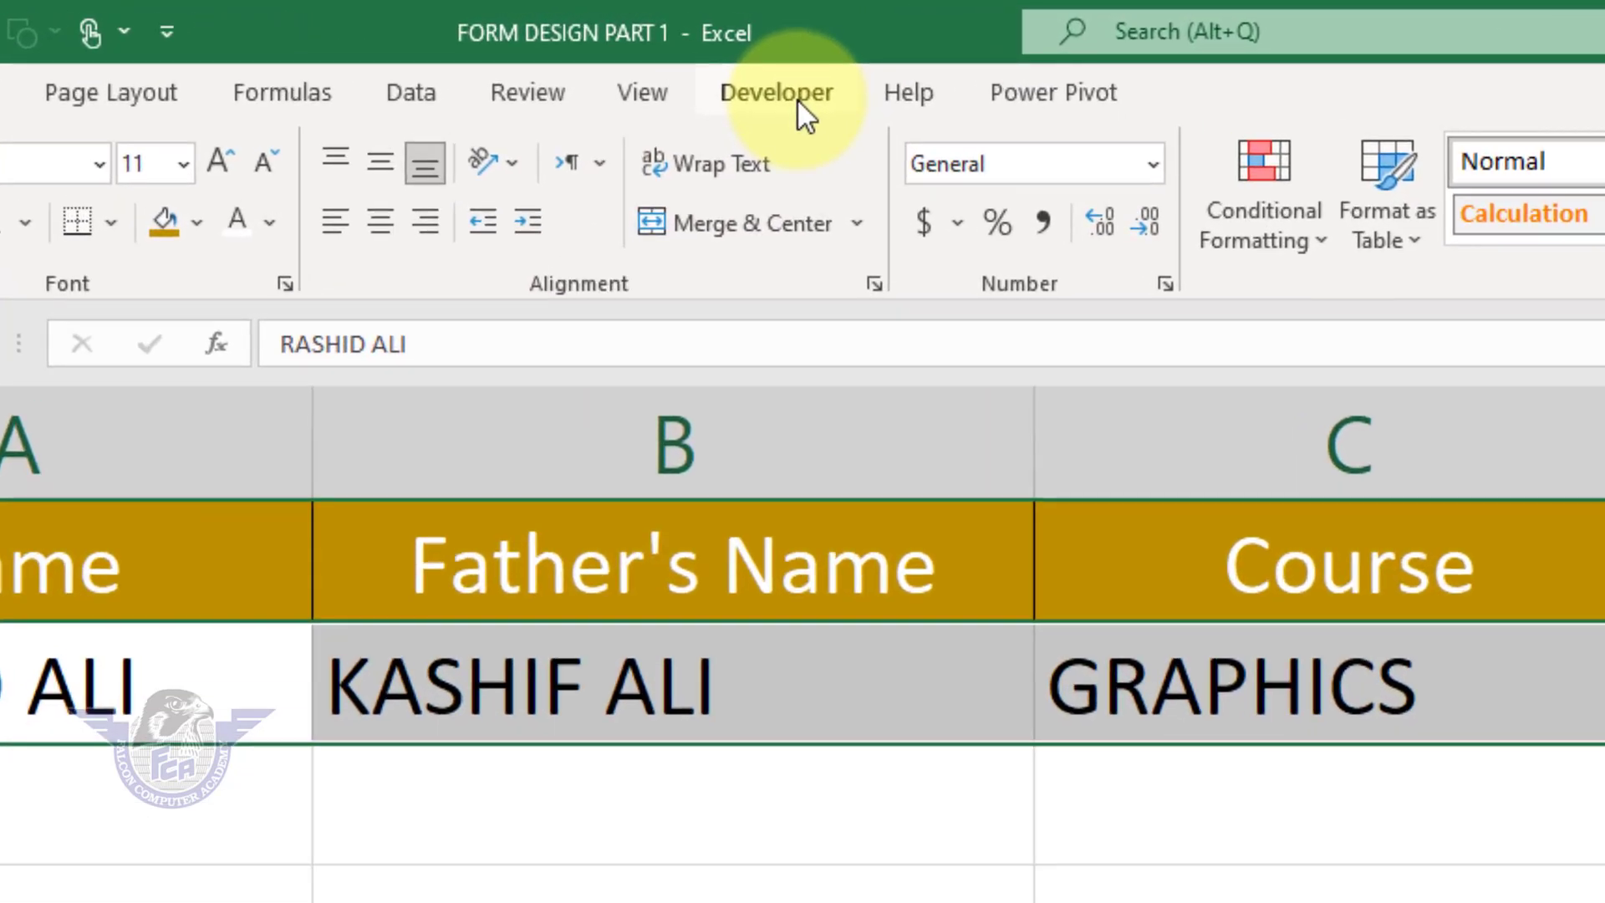
pyautogui.click(796, 98)
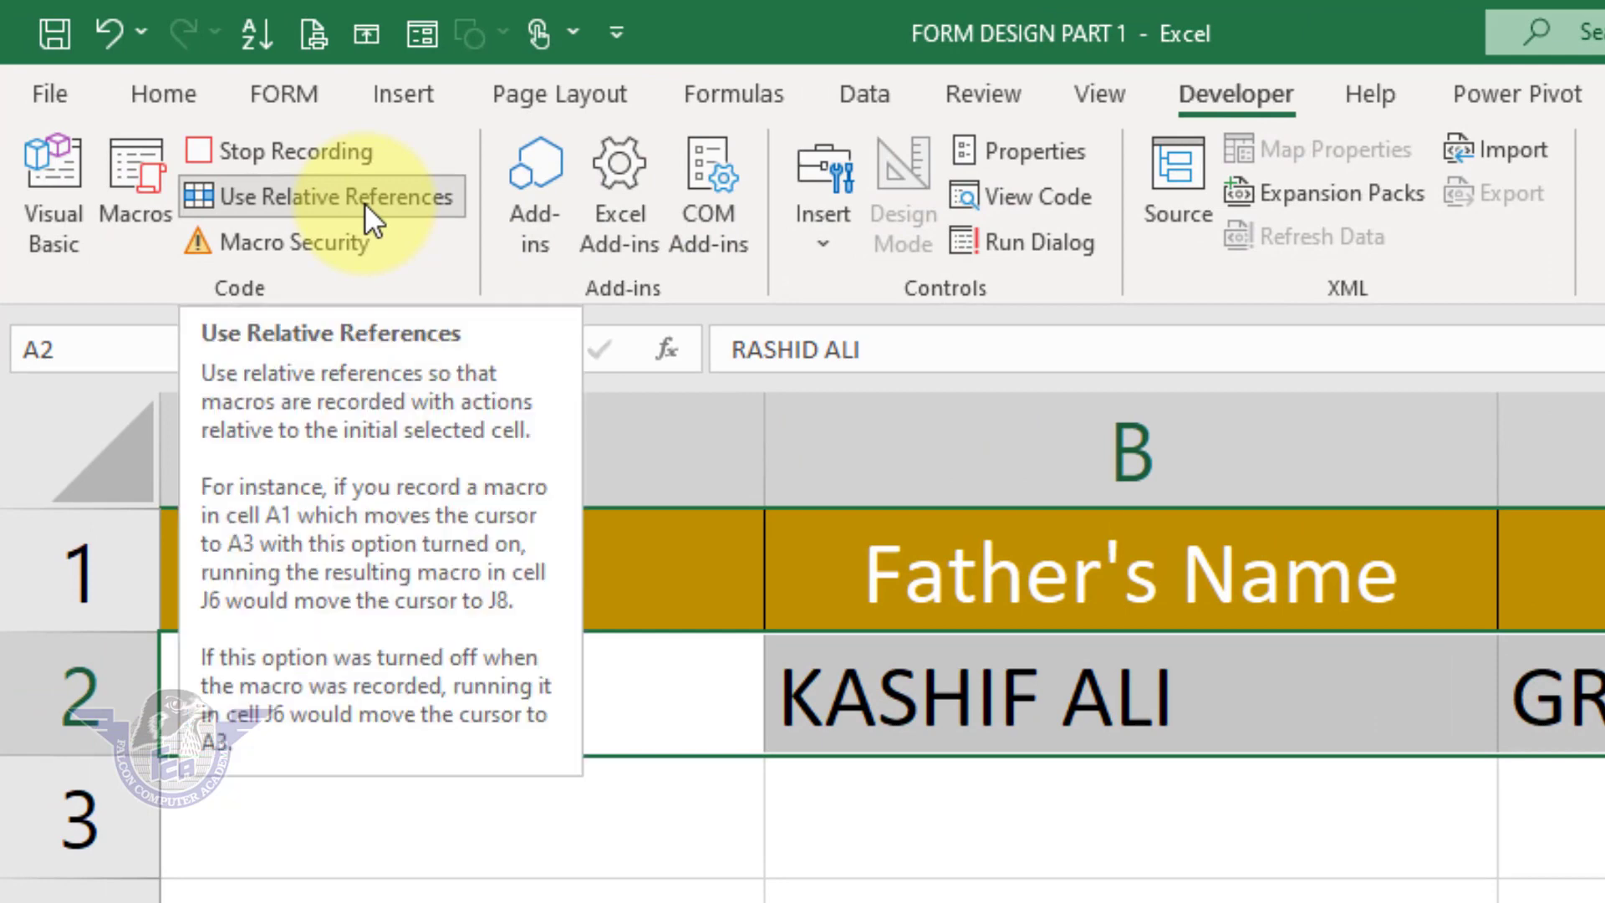
pyautogui.click(364, 202)
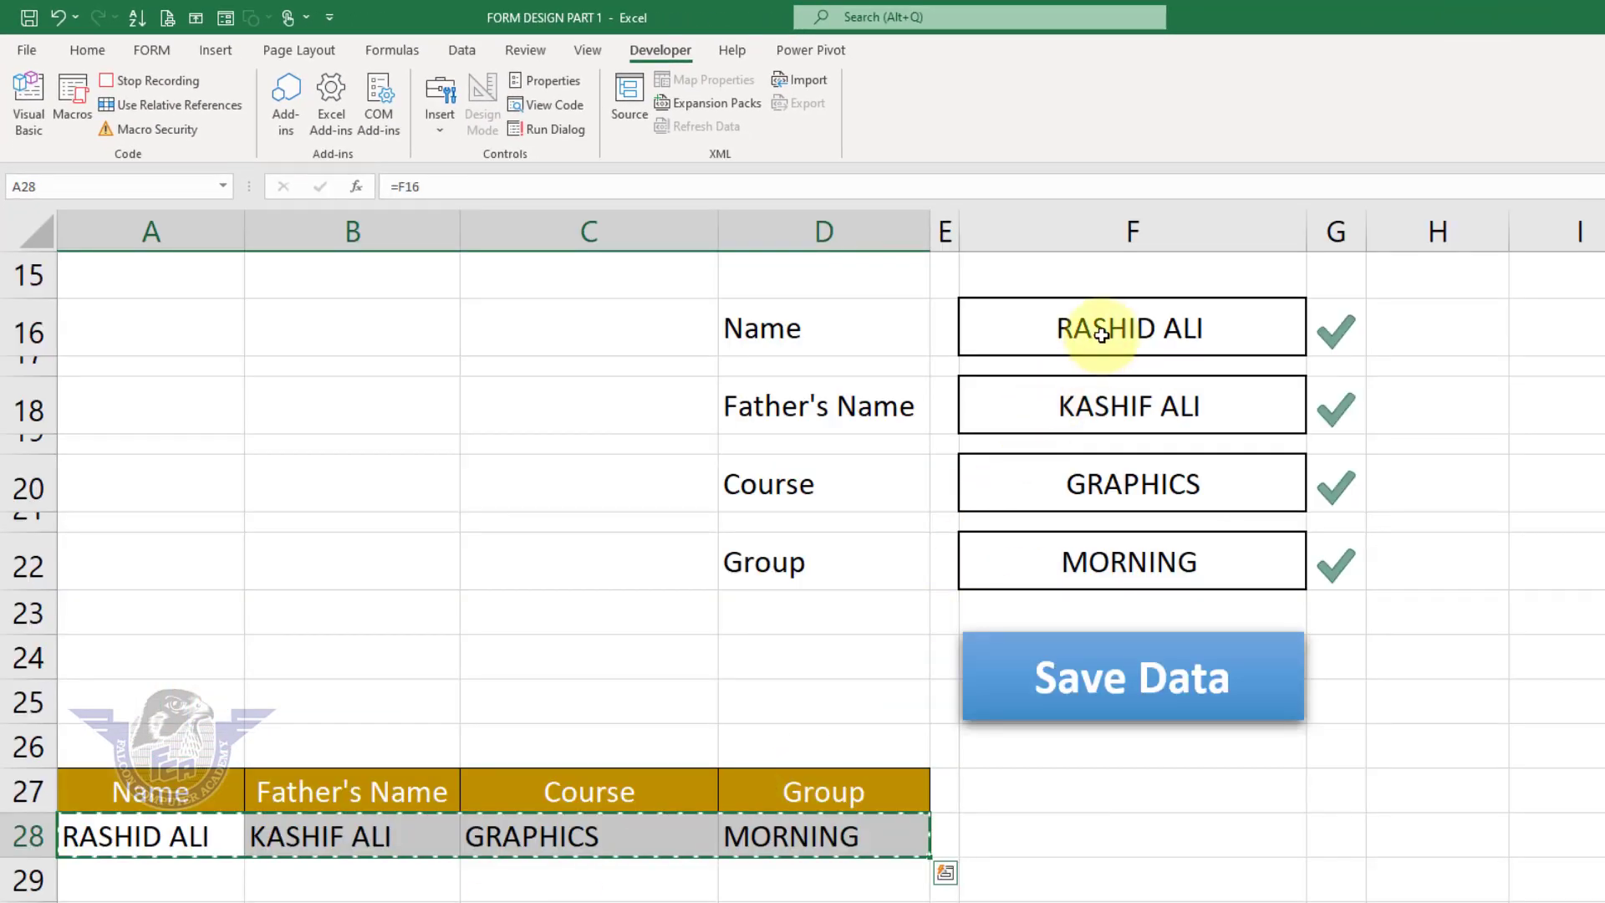
# Clear the Name, Father's Name, Course and Group entries on the form sheet, select cell H18, and stop the macro recording.
pyautogui.click(1095, 331)
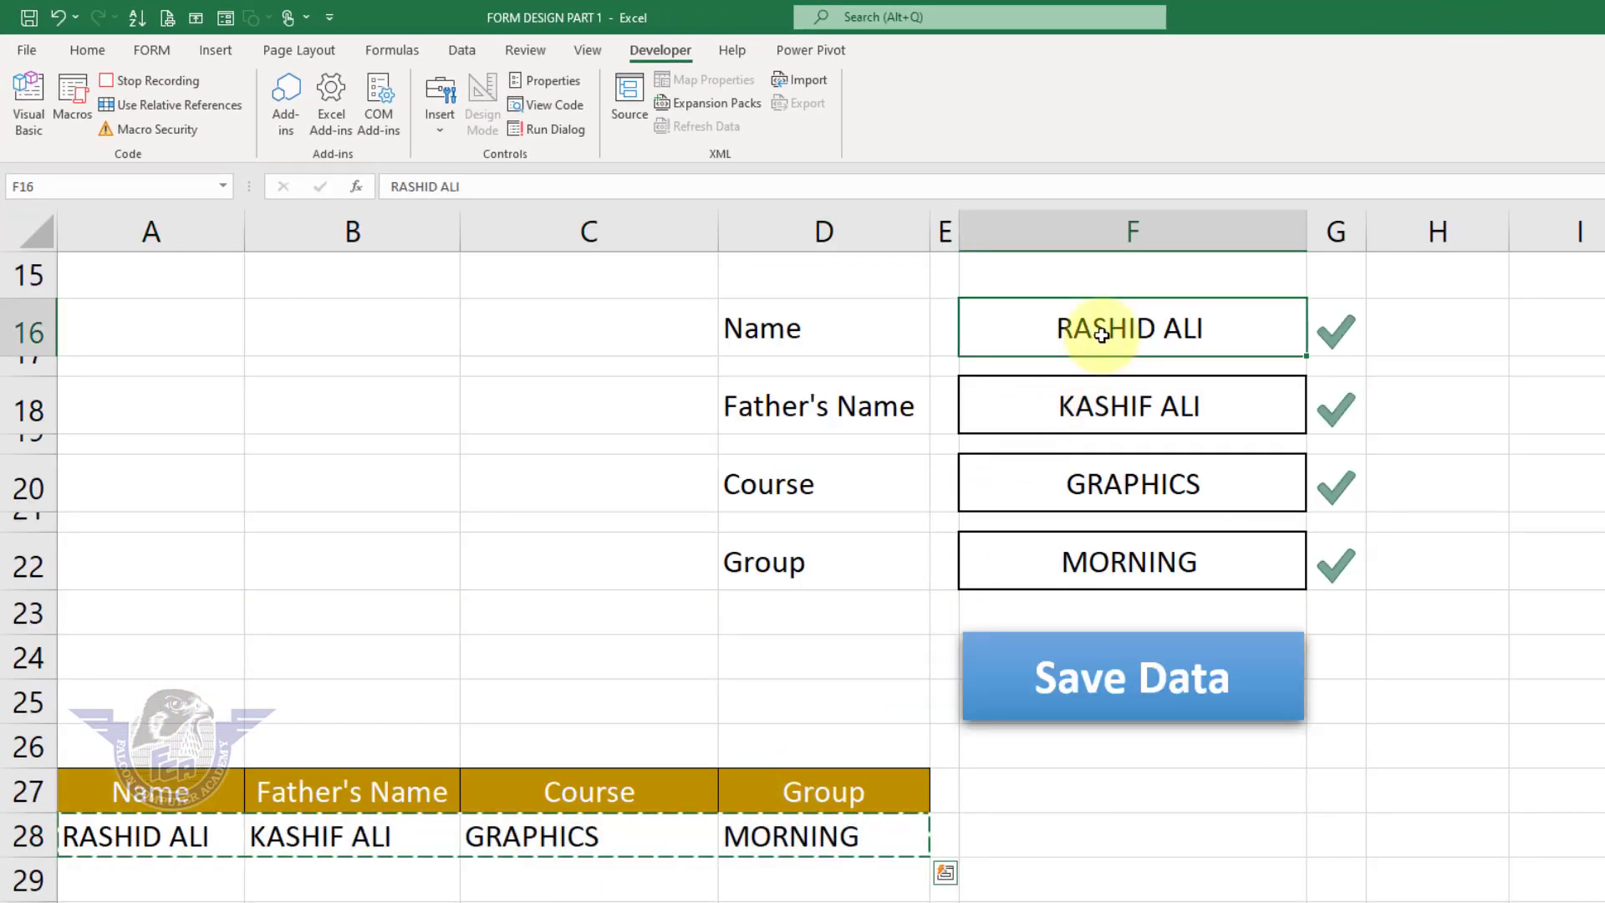
pyautogui.keyDown('ctrl'); pyautogui.click(1085, 397); pyautogui.keyUp('ctrl')
pyautogui.keyDown('ctrl'); pyautogui.click(1079, 477); pyautogui.keyUp('ctrl')
pyautogui.keyDown('ctrl'); pyautogui.click(1093, 567); pyautogui.keyUp('ctrl')
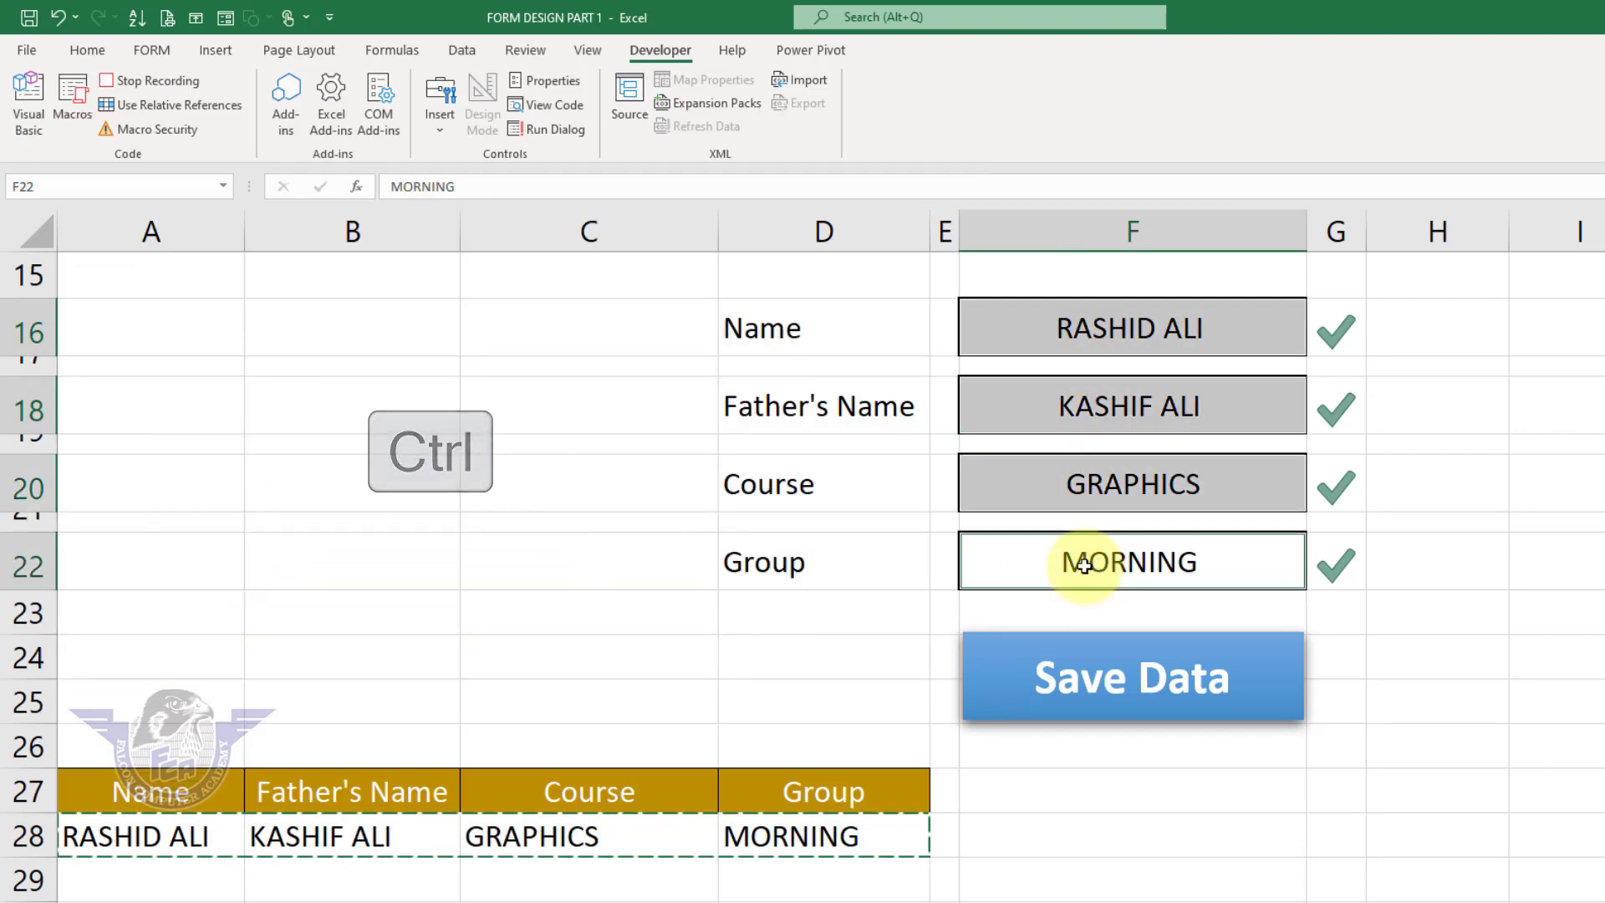
pyautogui.press('Delete')
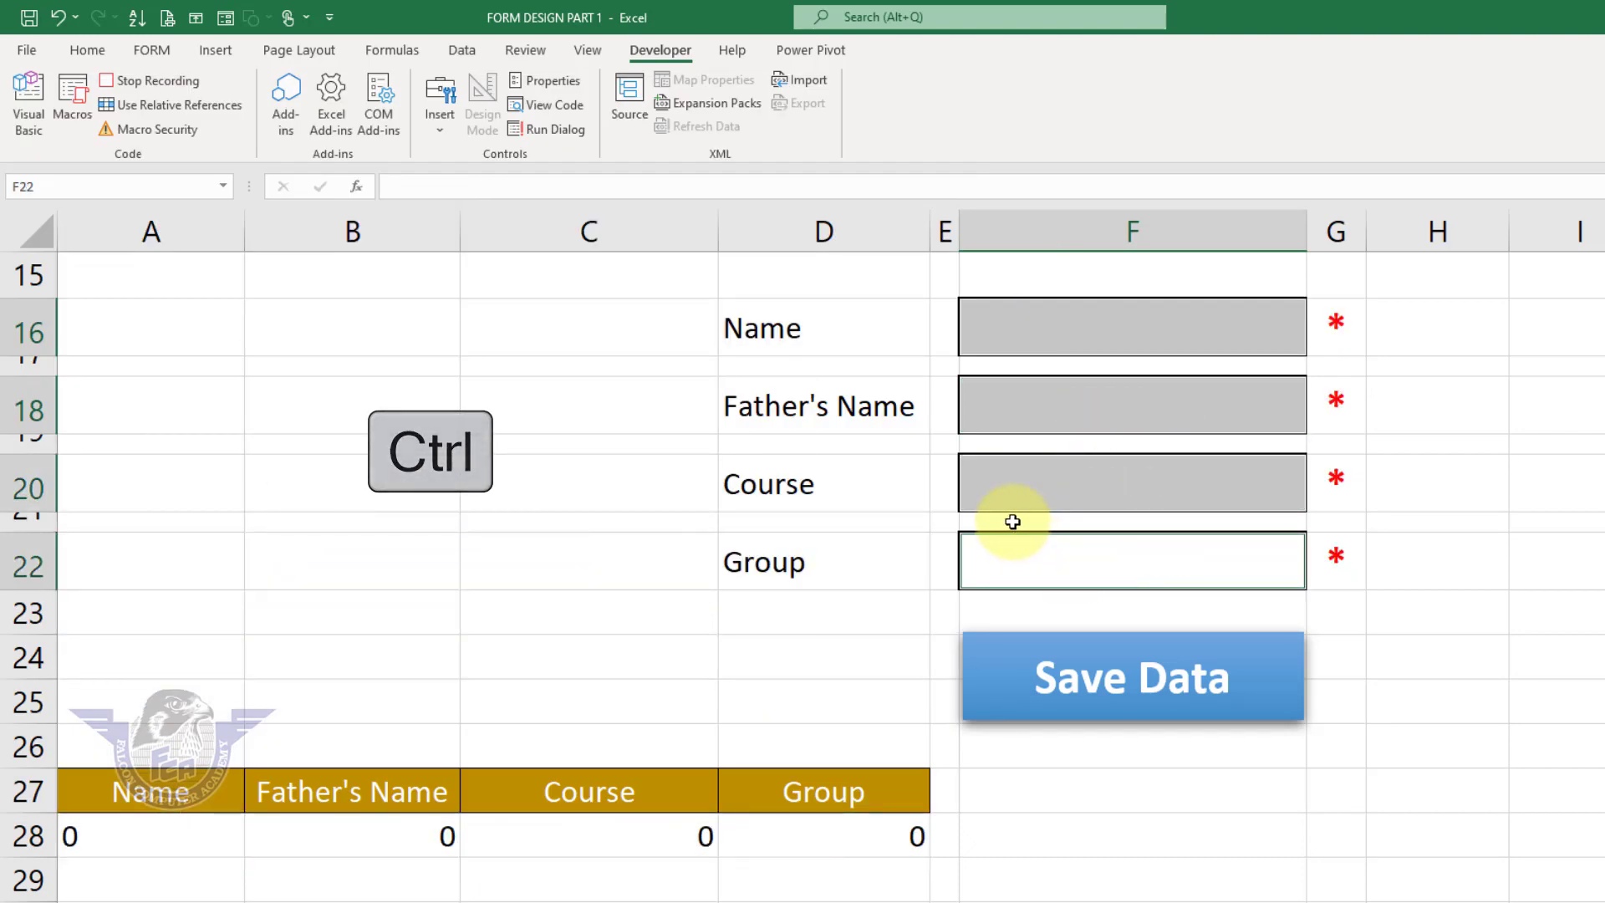
pyautogui.click(1464, 402)
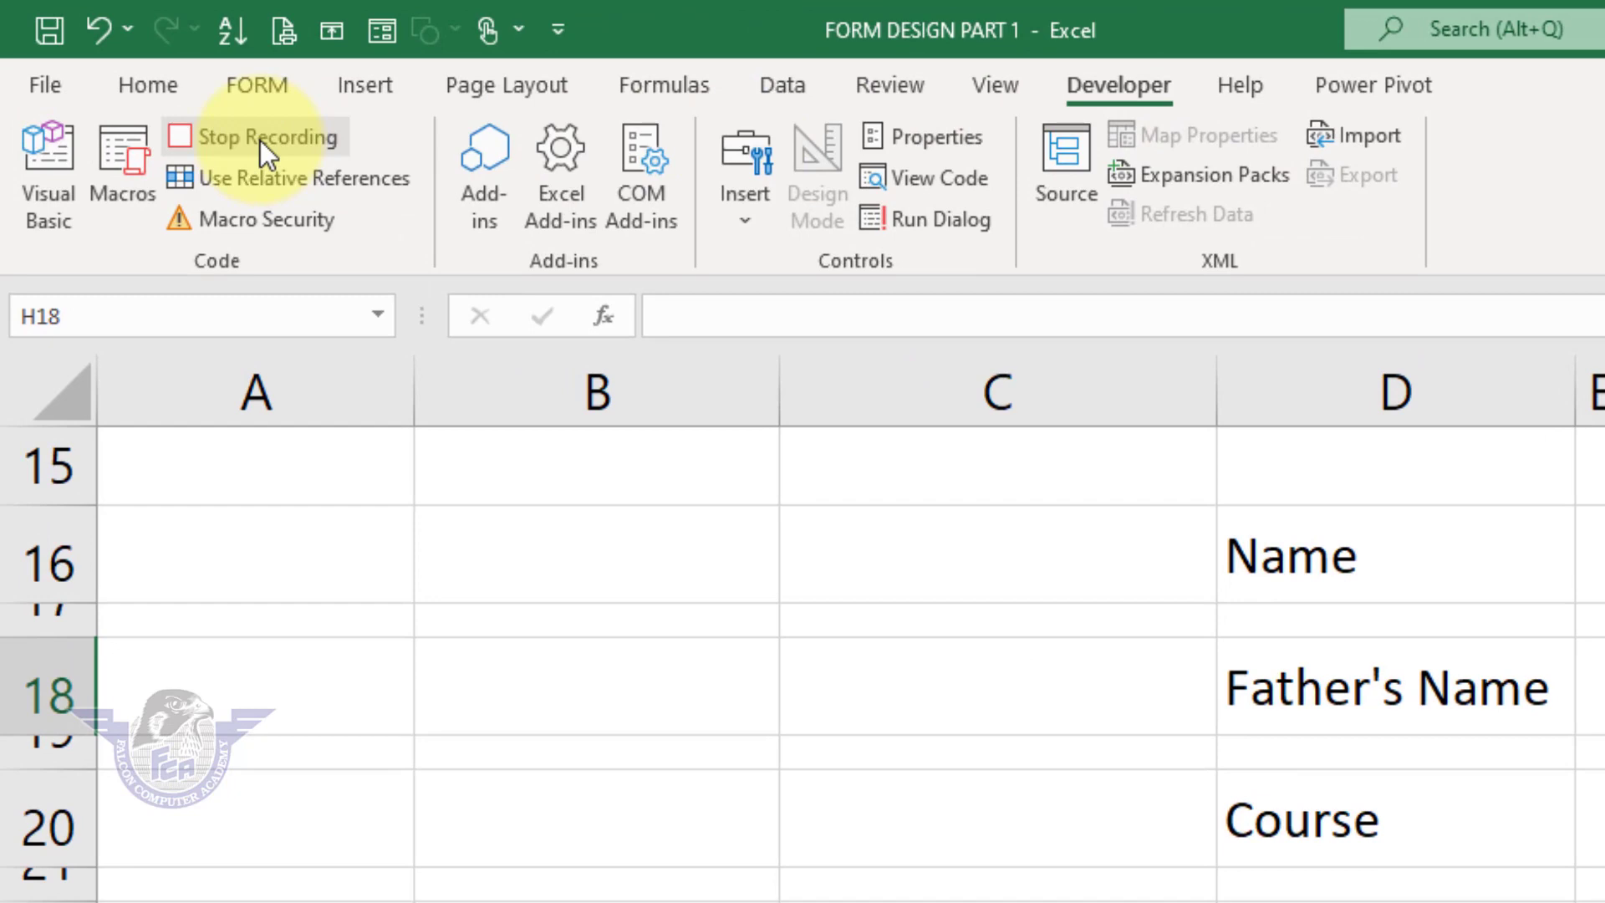
pyautogui.click(260, 137)
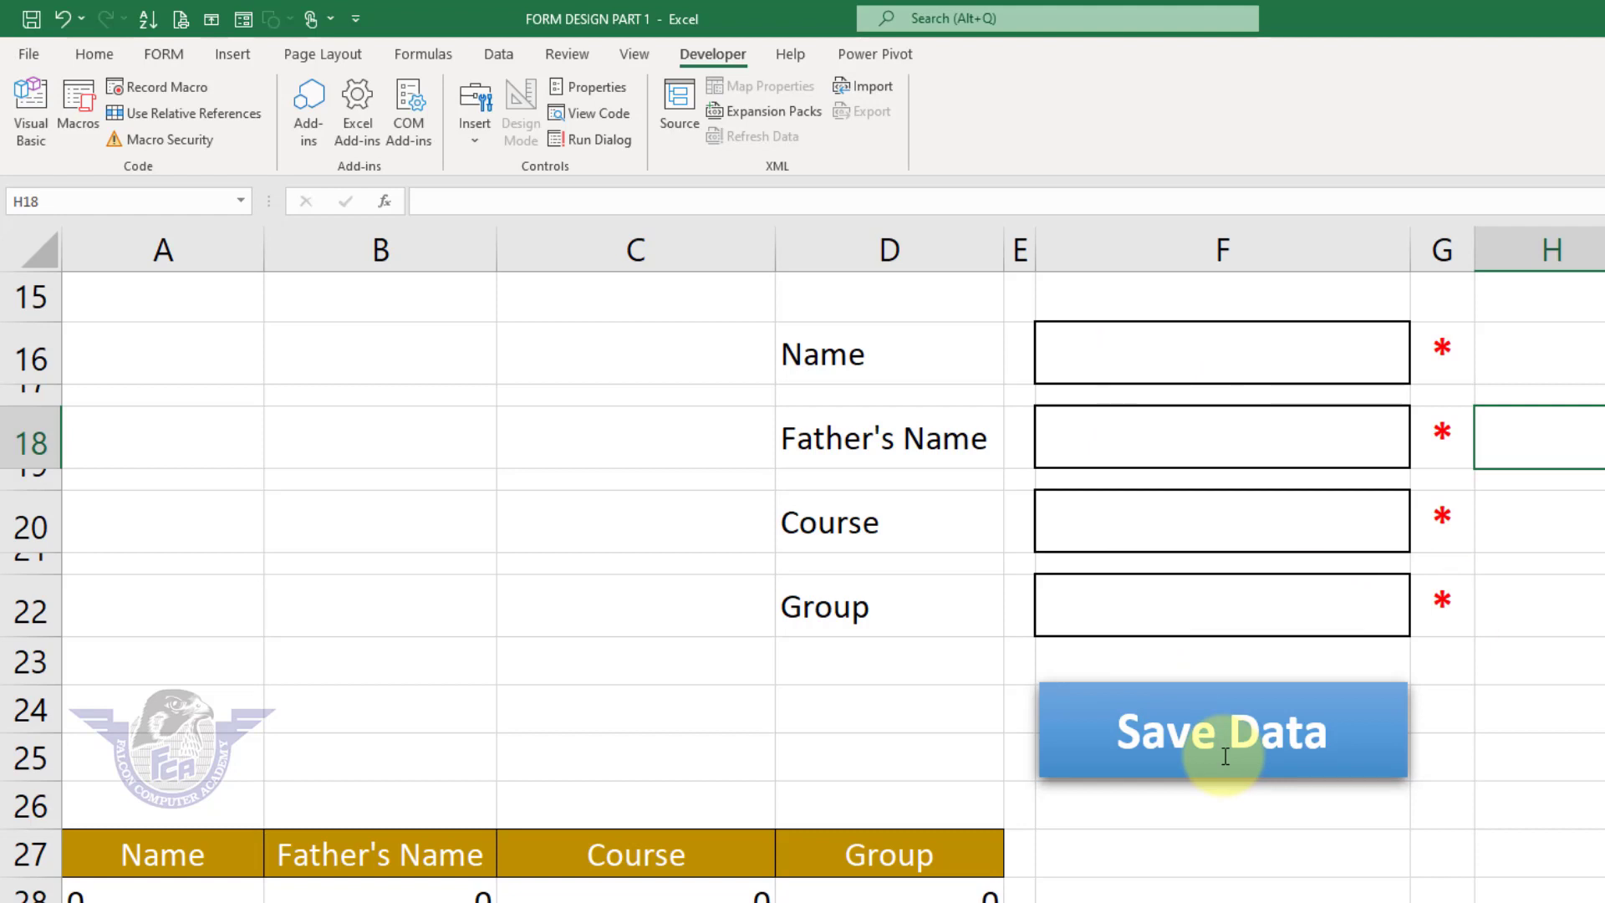
# Fill the form with a new student's name and father's name, the course ONLINE JOB, and the group EVENING.
pyautogui.click(1088, 351)
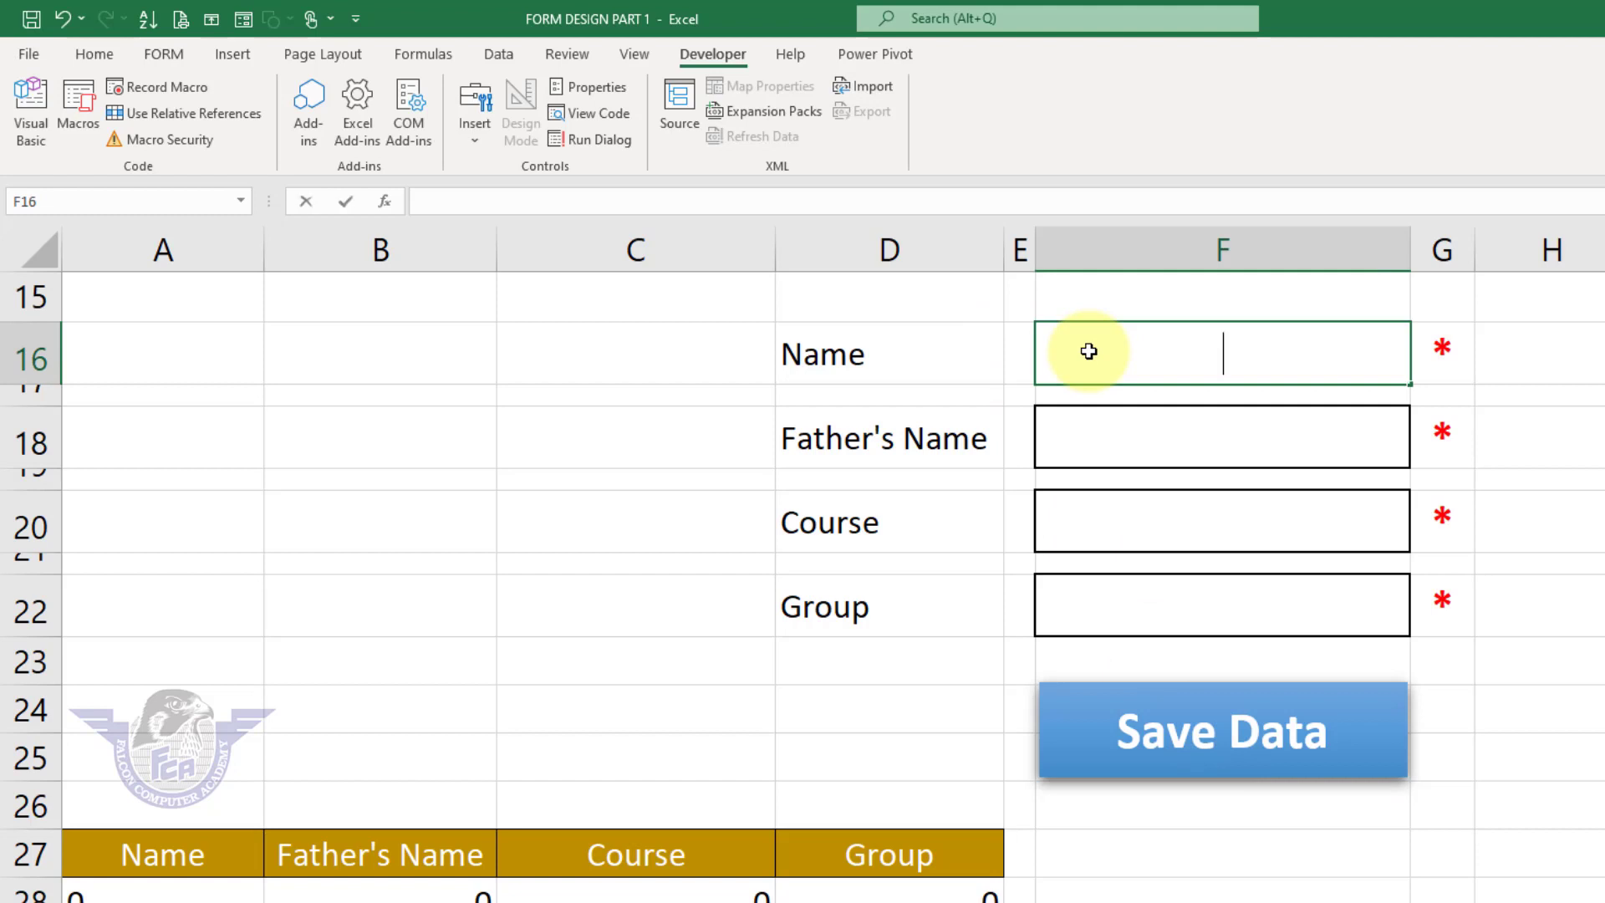
pyautogui.write('ALI')
pyautogui.click(1105, 452)
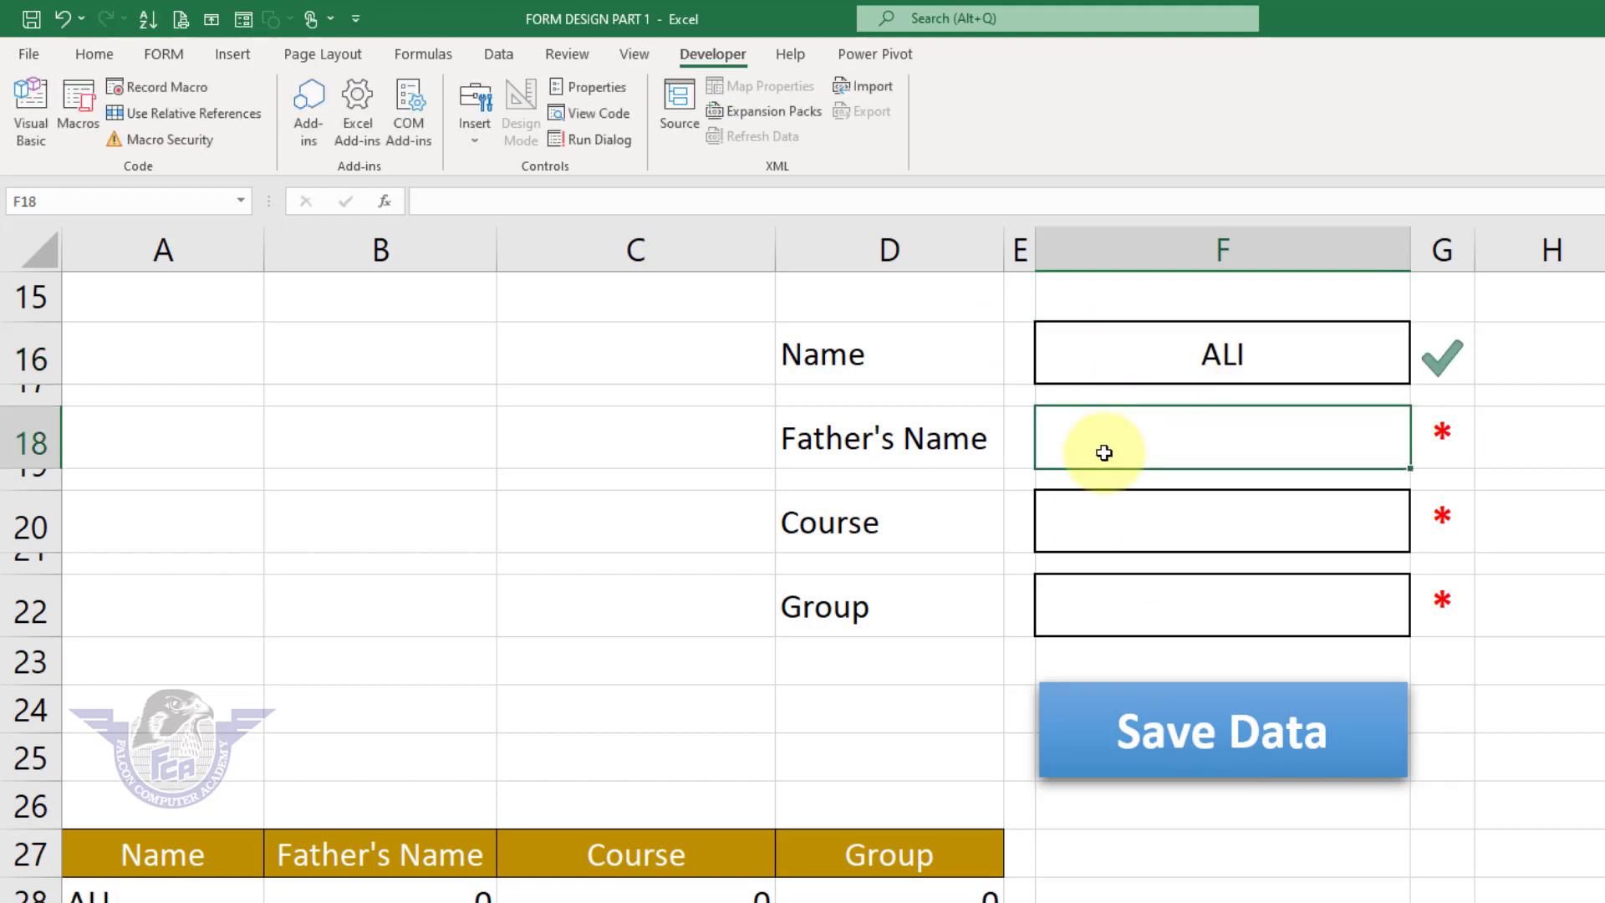
pyautogui.write('SAJID')
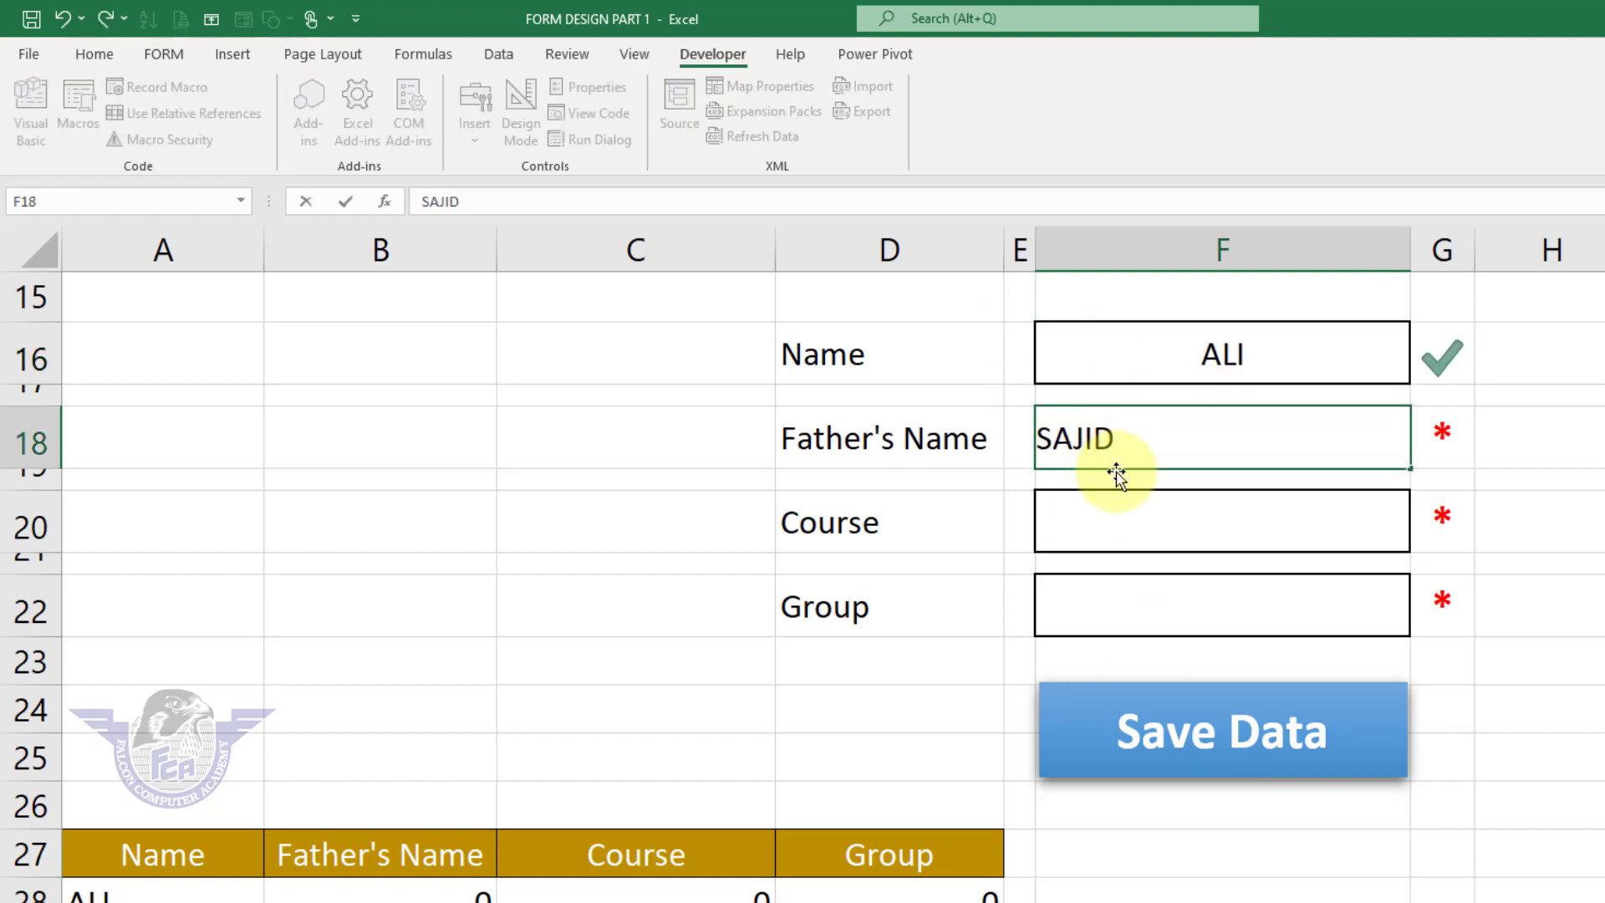
pyautogui.click(1130, 535)
pyautogui.write('ONLIN')
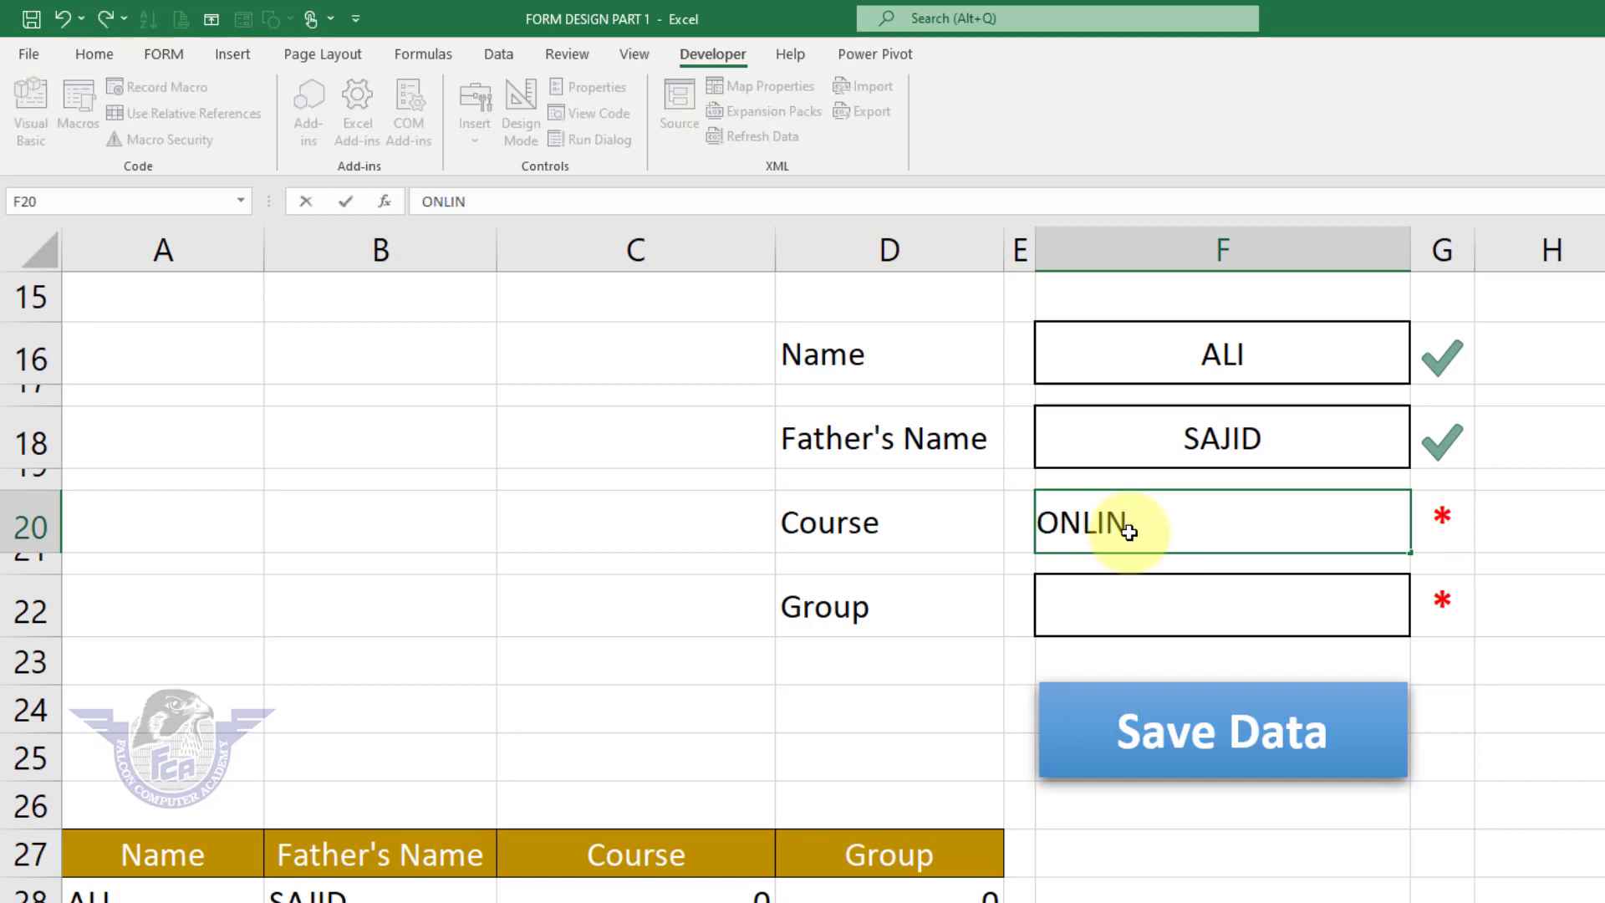
pyautogui.write('E J OB')
pyautogui.click(1113, 610)
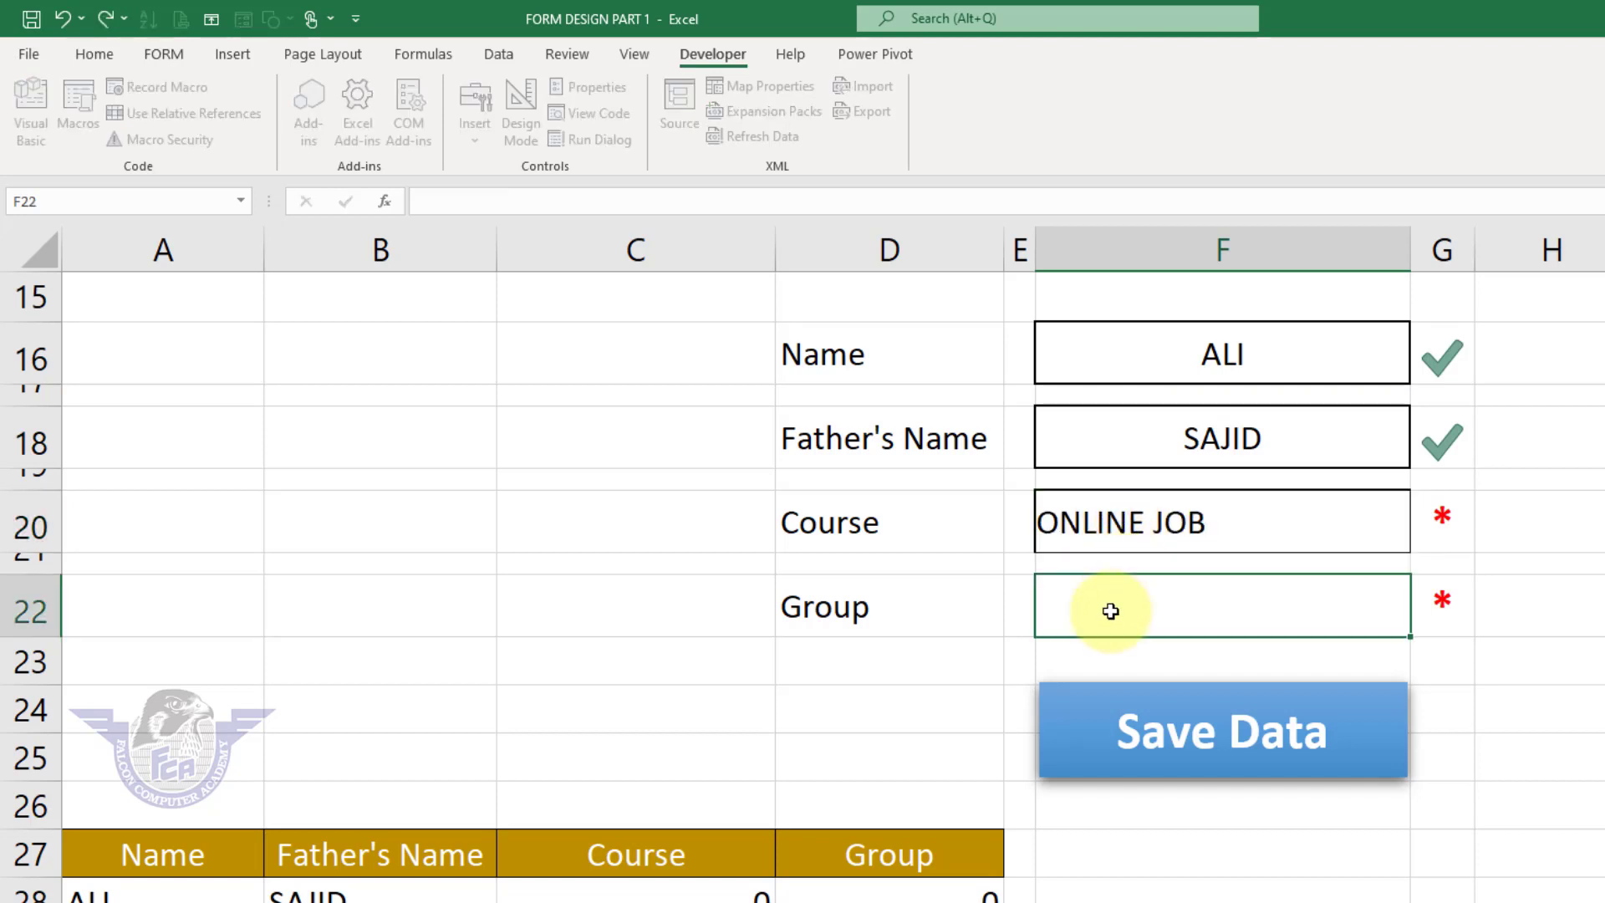
pyautogui.write('EVENING')
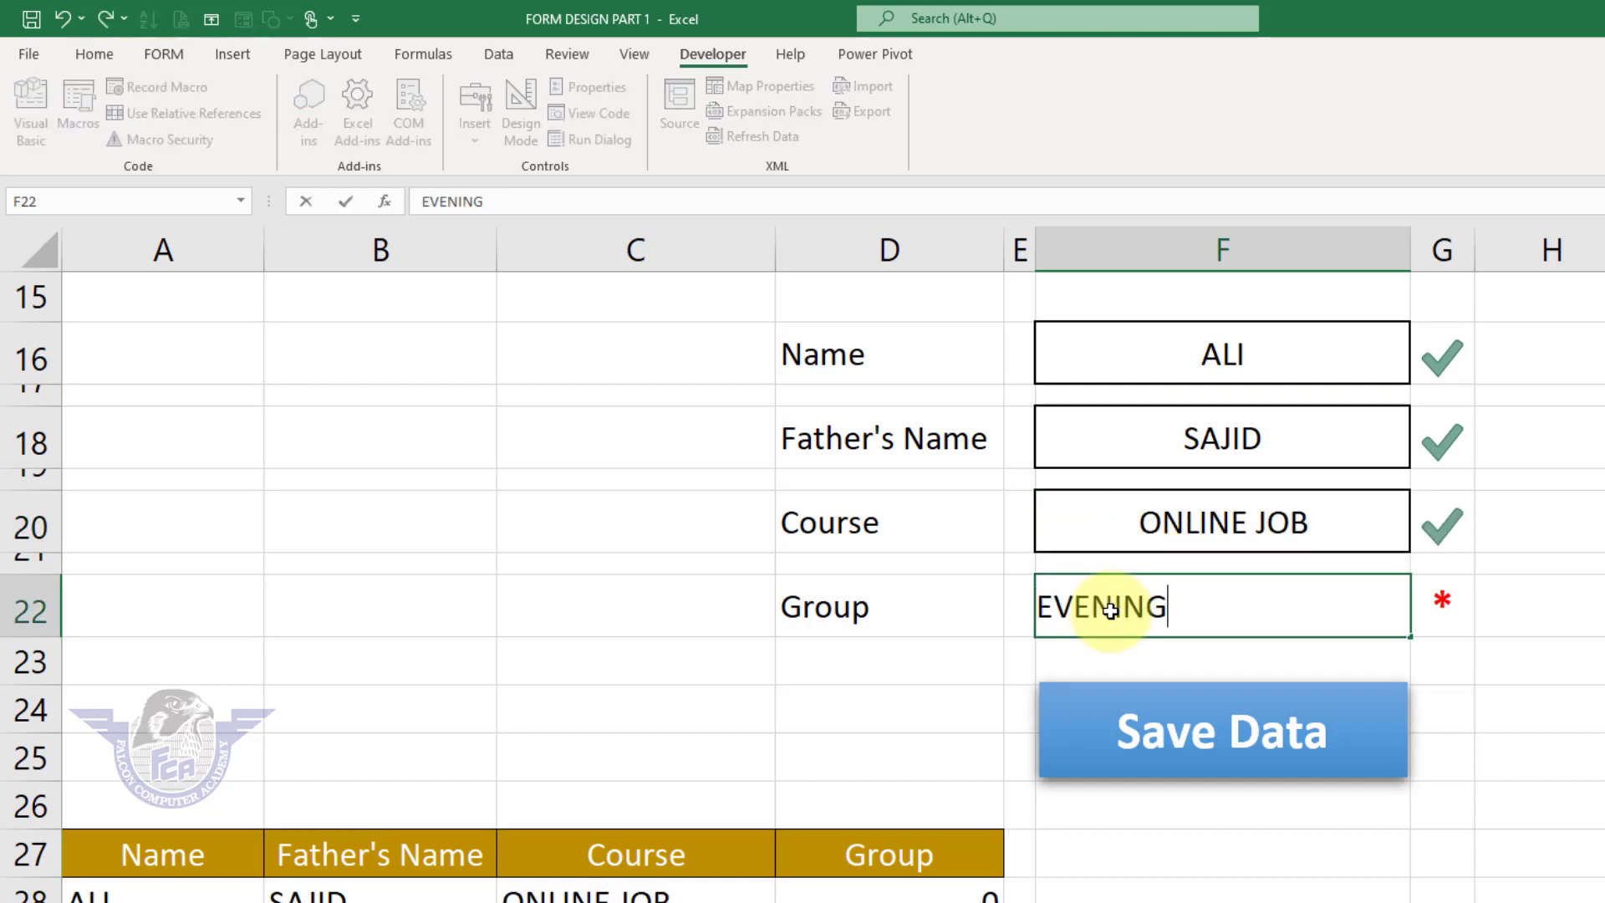
# Commit the Group entry and assign the PERSONAL.XLSB!savedata macro to the Save Data shape.
pyautogui.click(1329, 826)
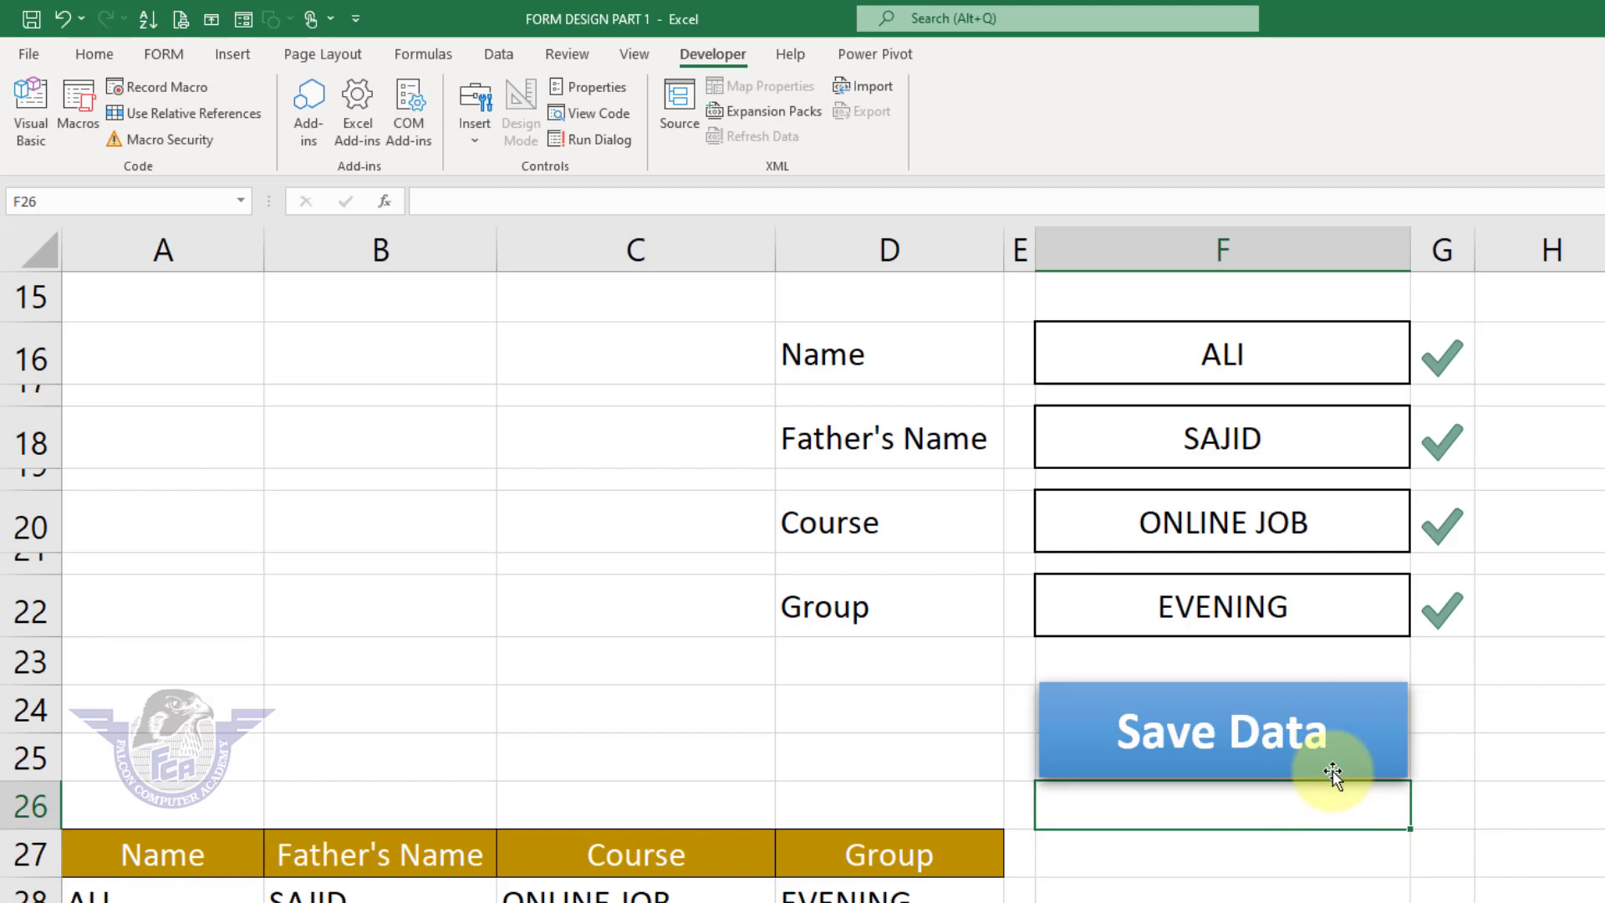
pyautogui.click(1261, 760)
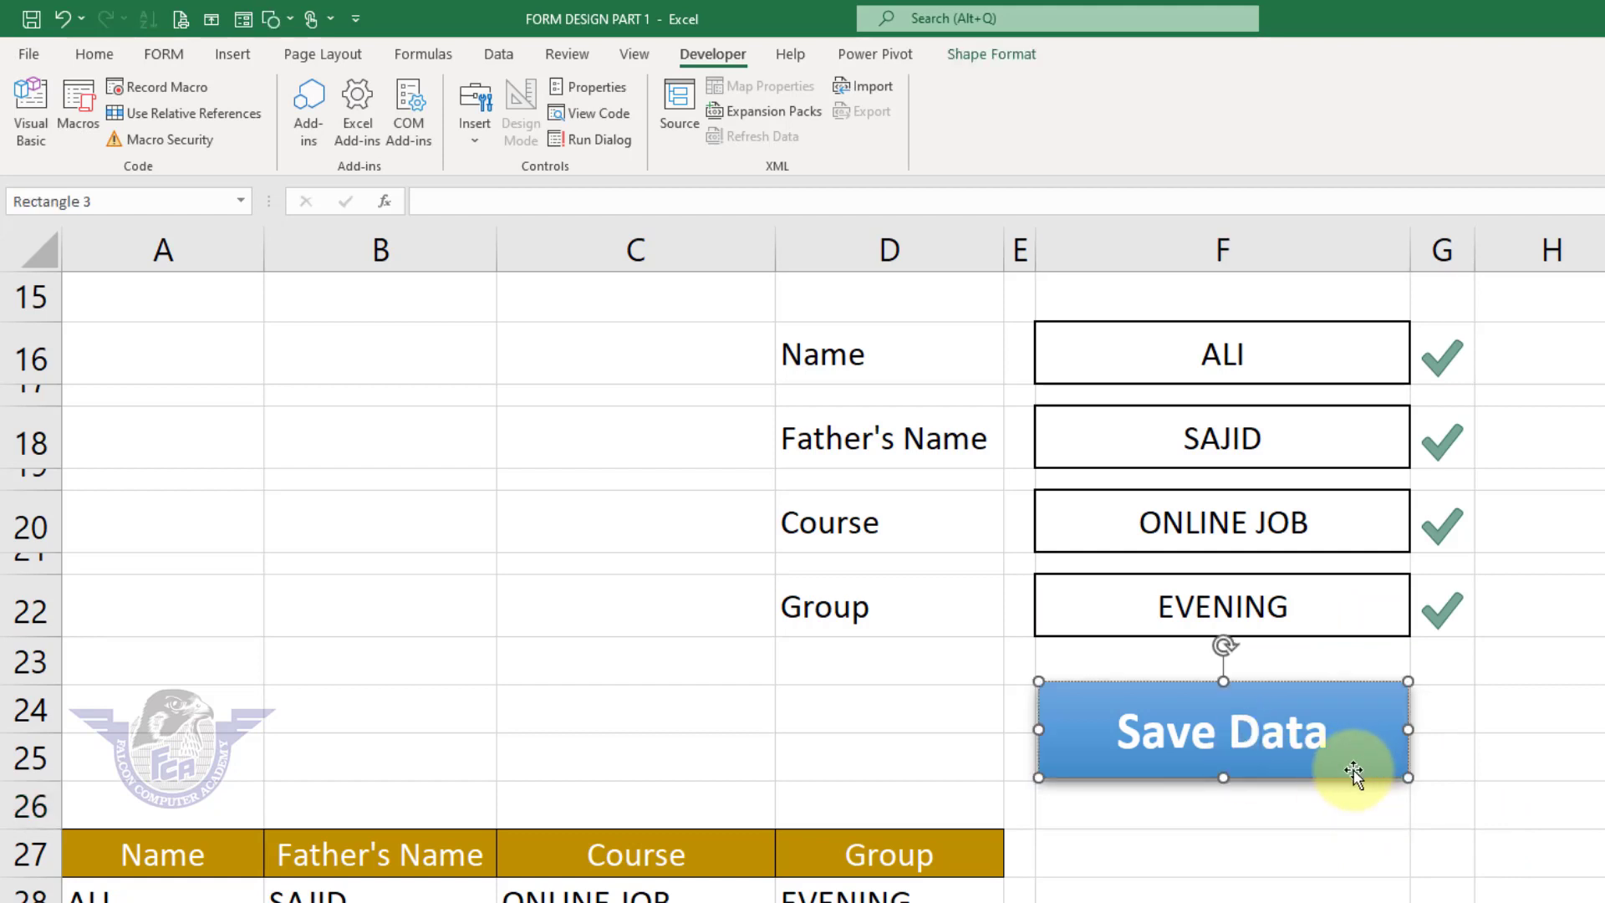
pyautogui.click(1458, 769)
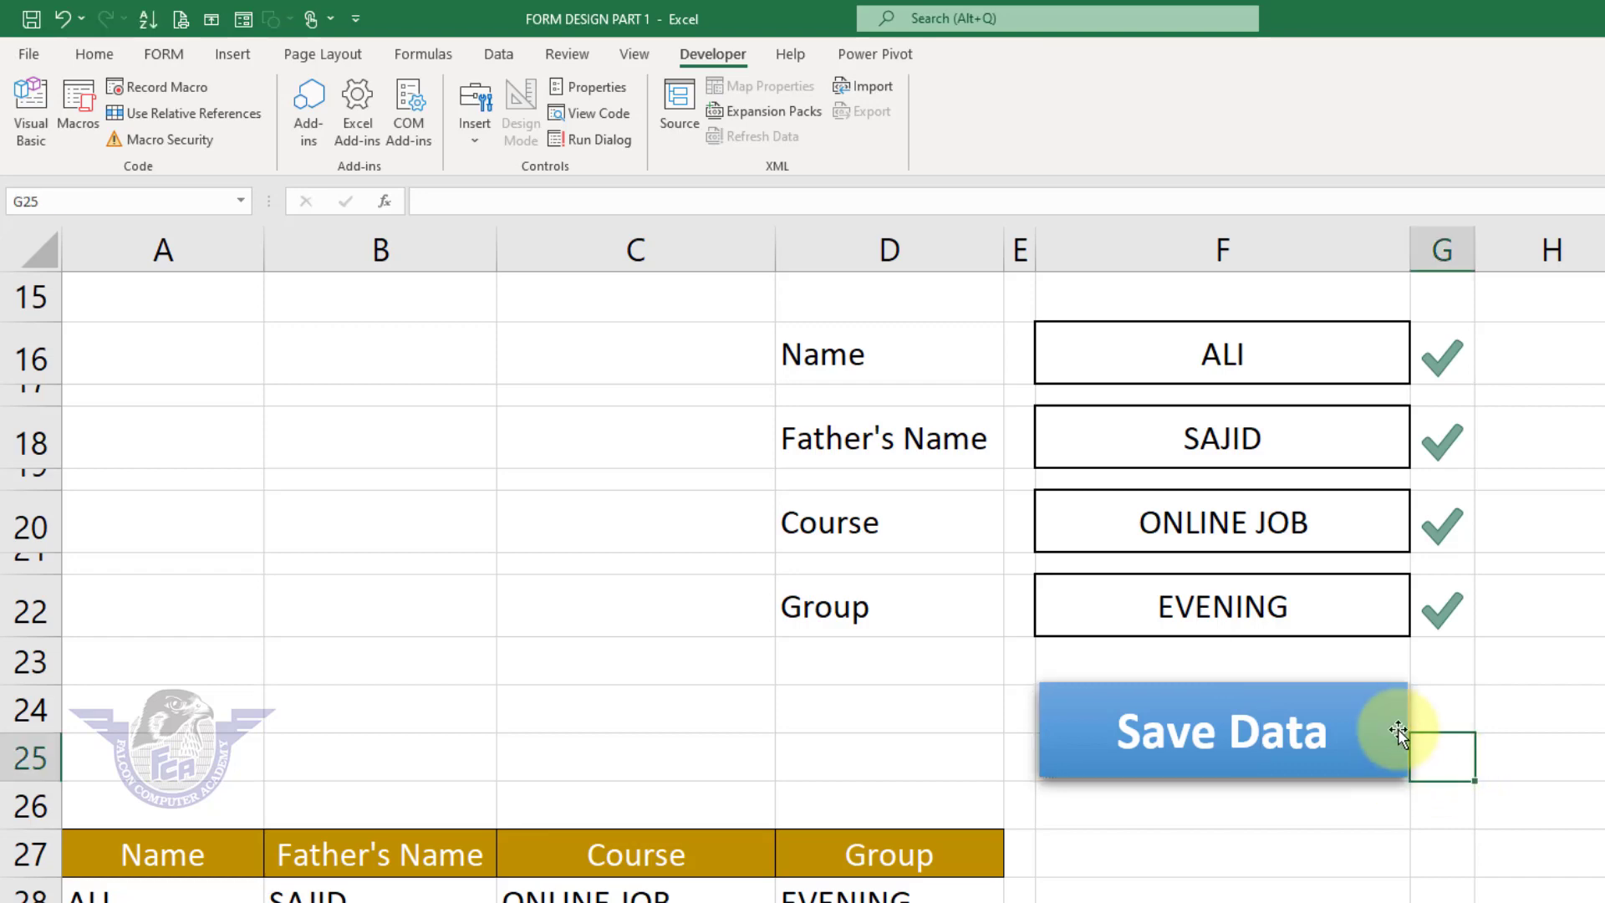
pyautogui.click(1398, 686)
pyautogui.rightClick(1398, 686)
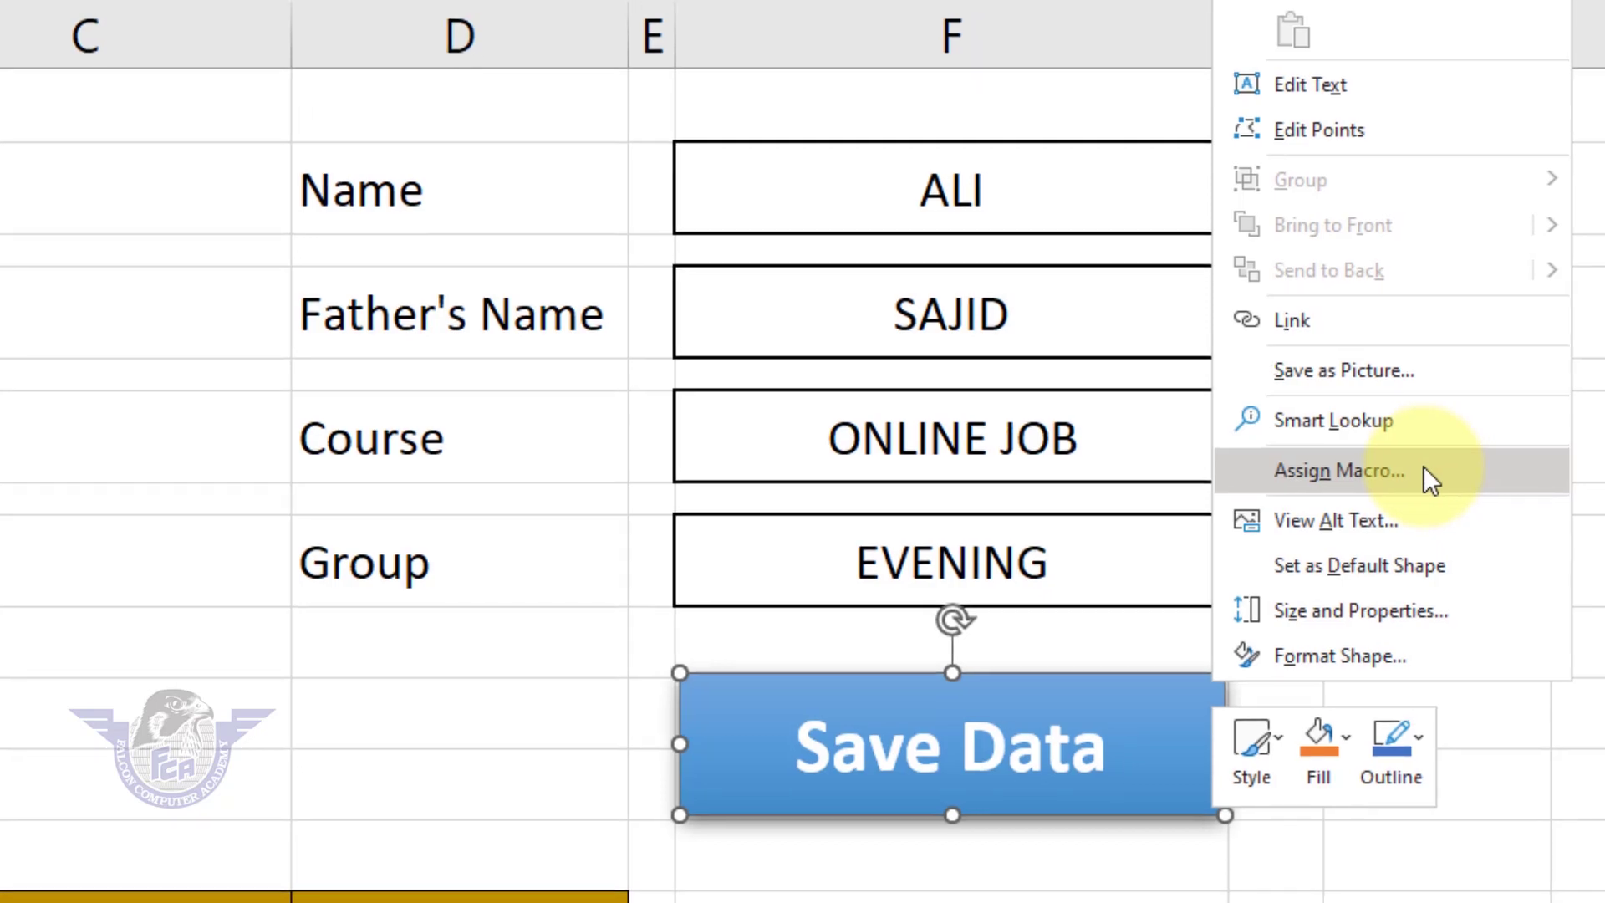
pyautogui.click(1440, 477)
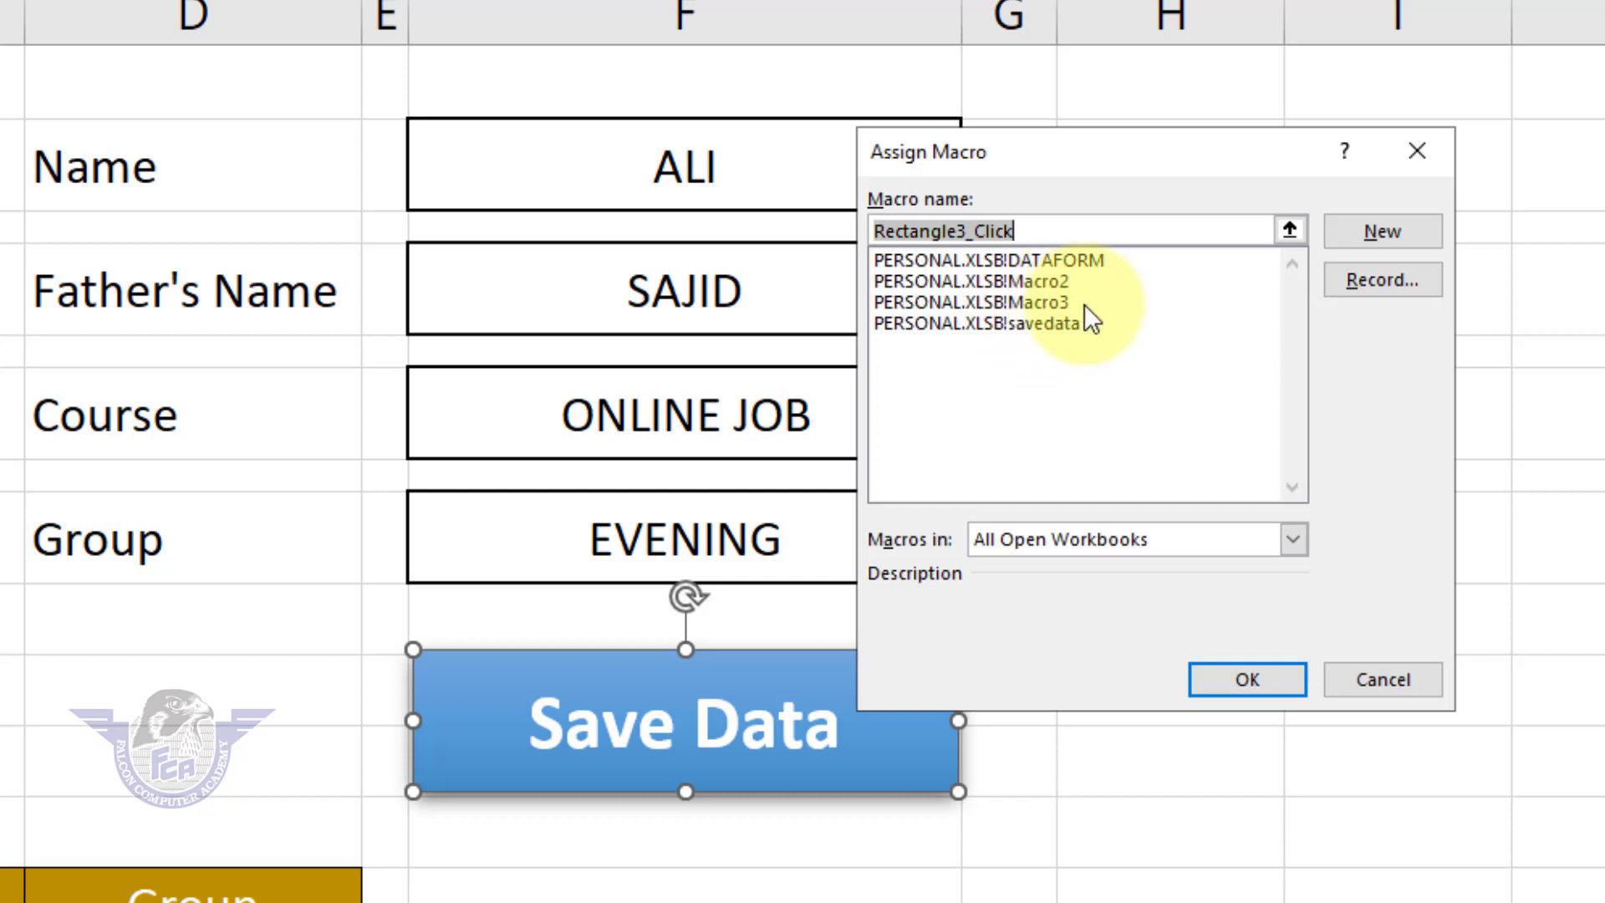
pyautogui.click(1044, 328)
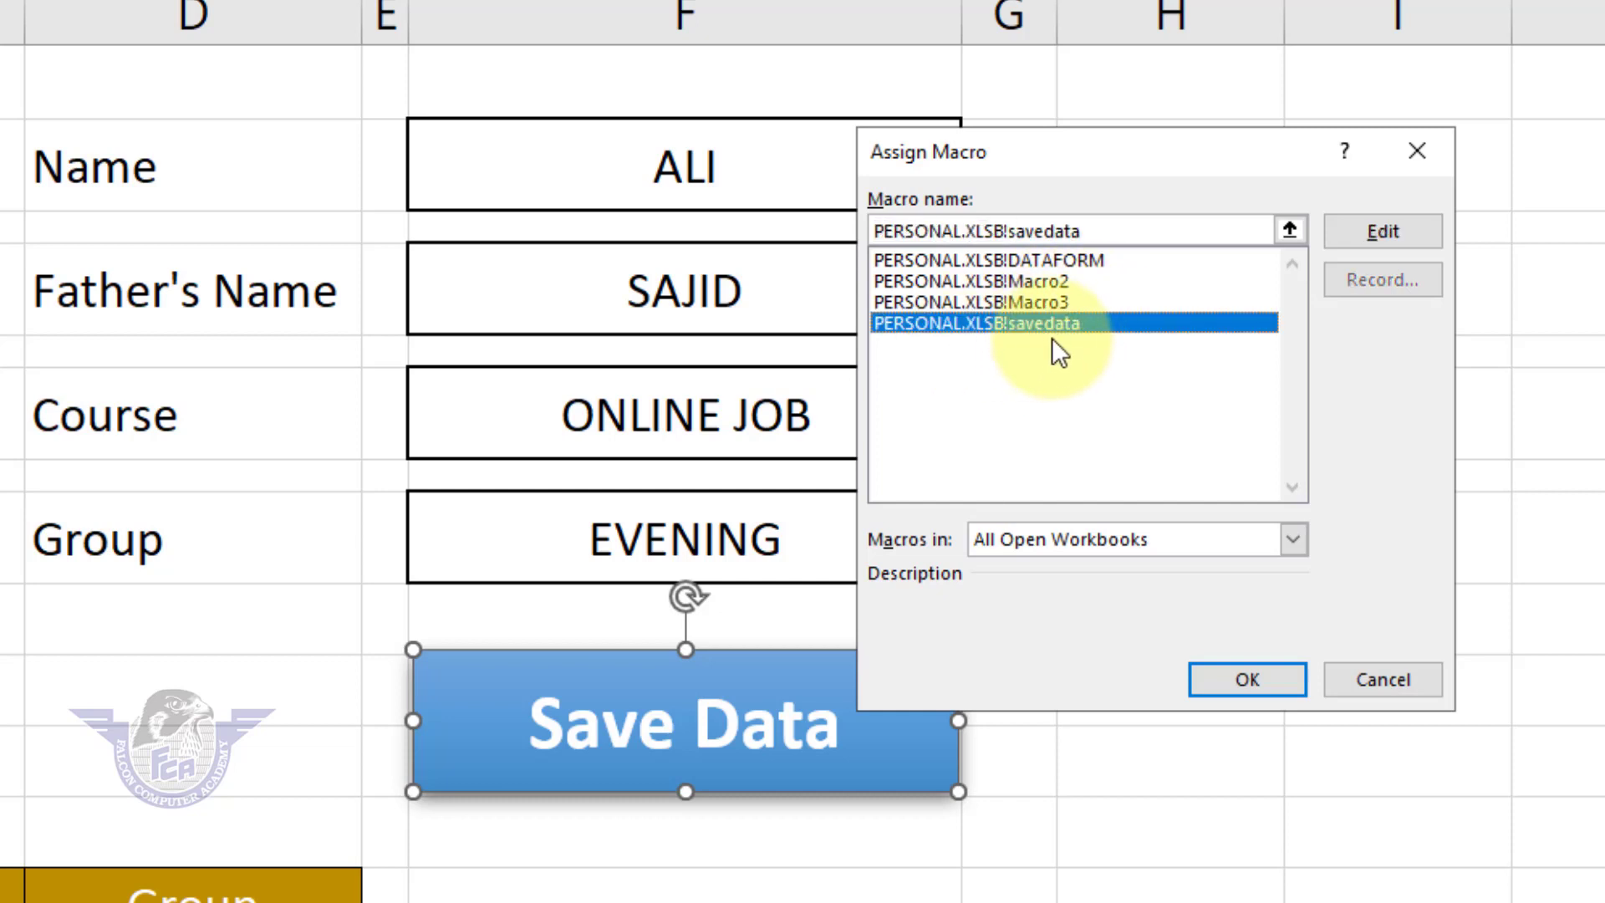
pyautogui.click(1250, 678)
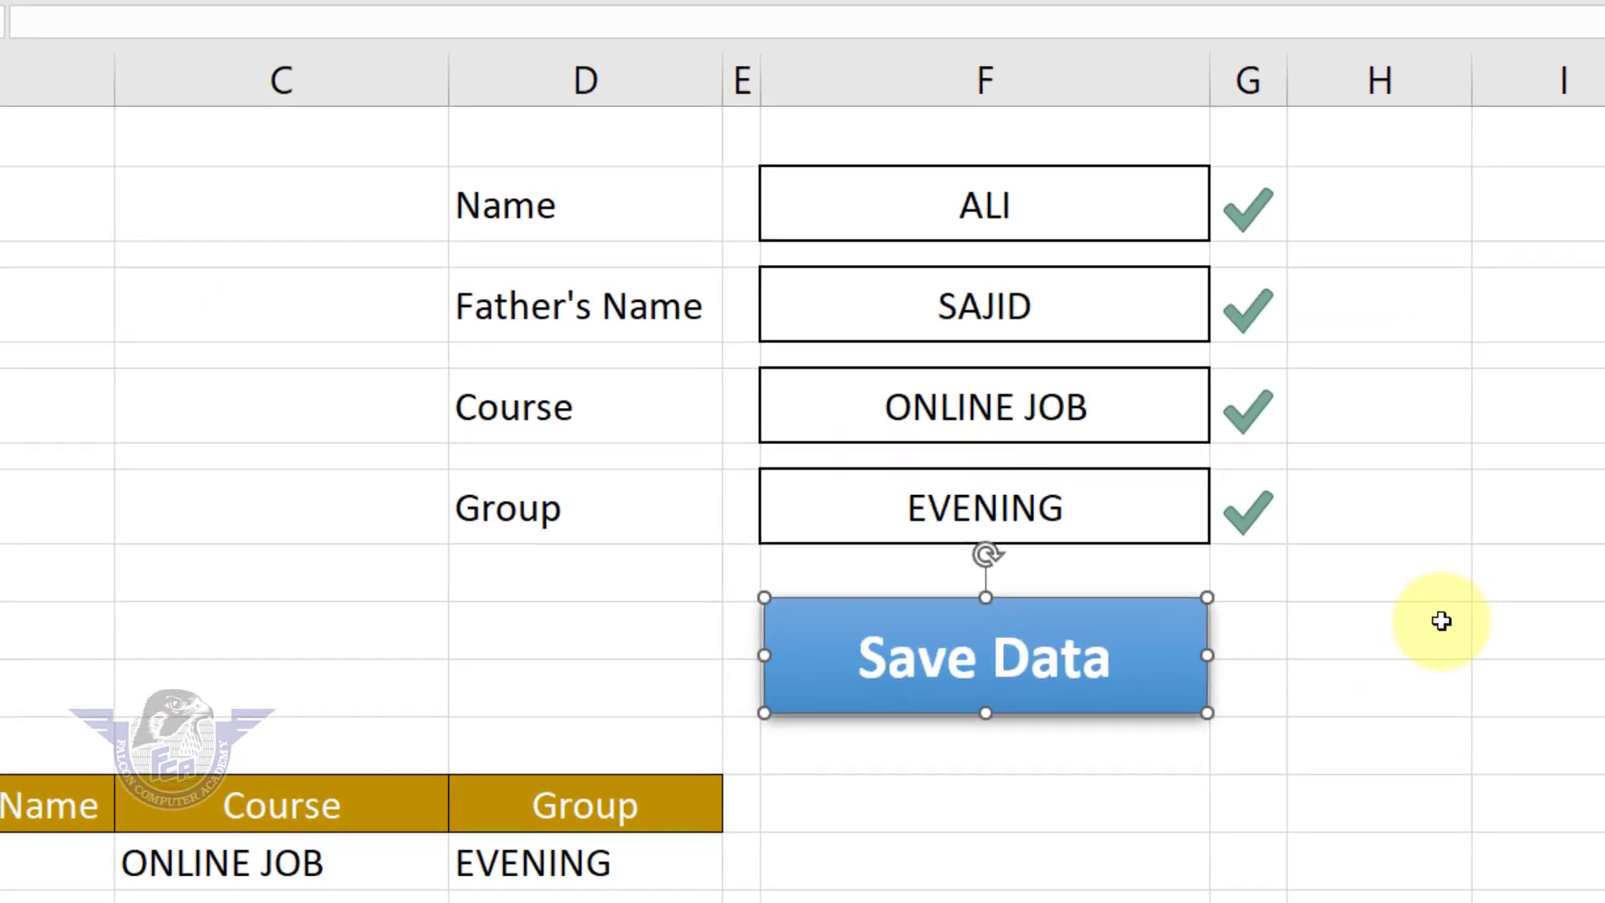
pyautogui.click(1442, 620)
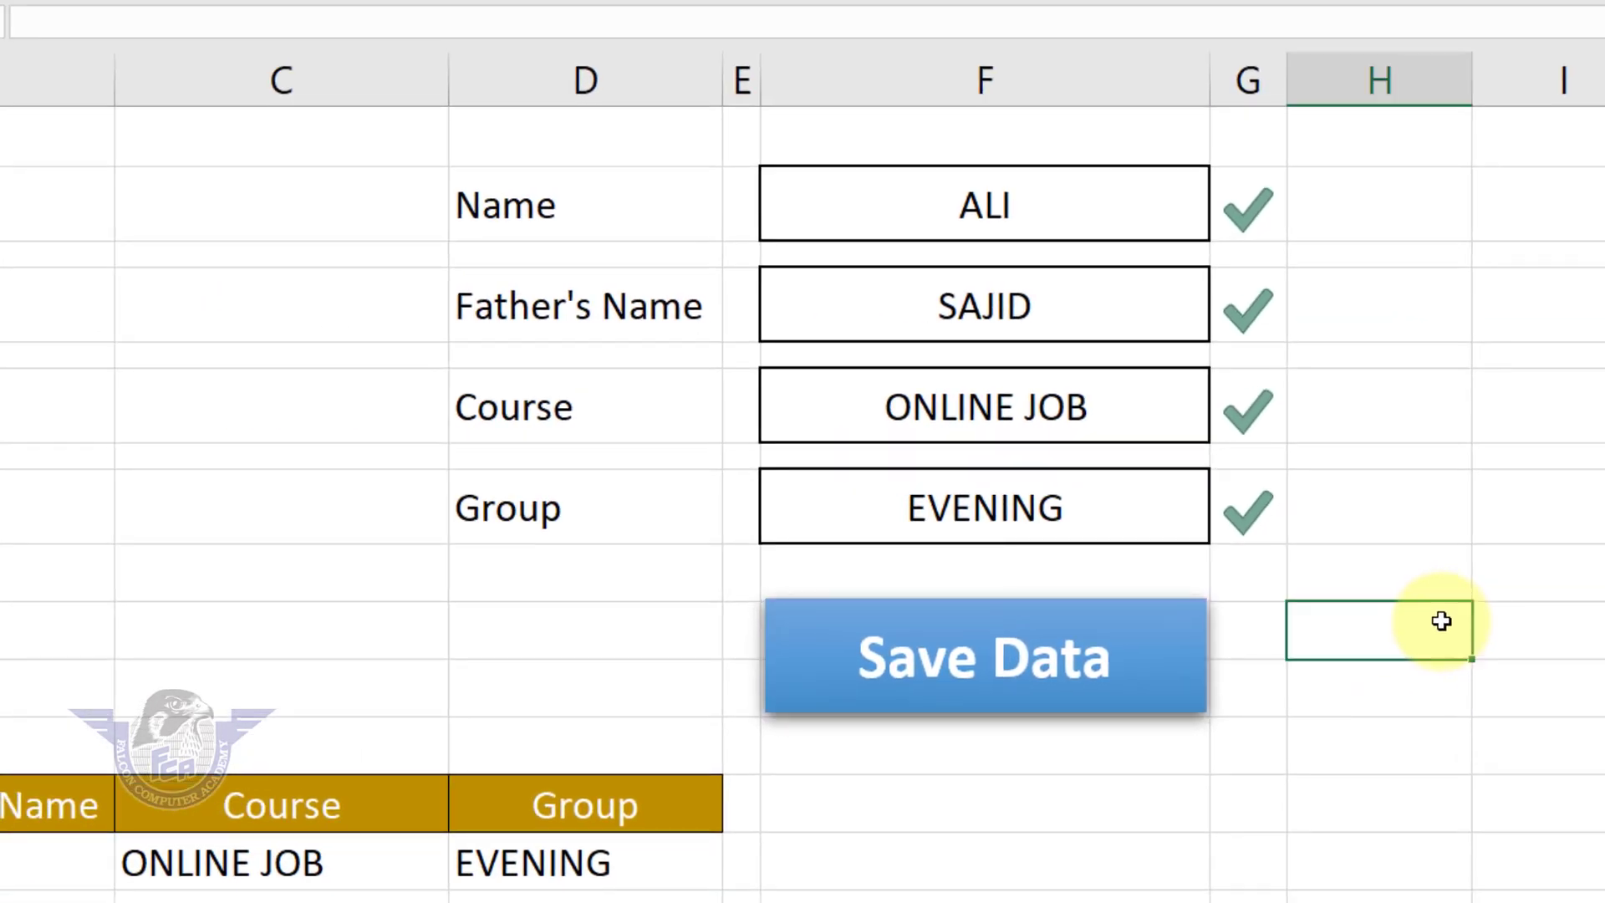
# Run Save Data on the filled form, check the stored record on Sheet2, and return to the form sheet.
pyautogui.click(1036, 663)
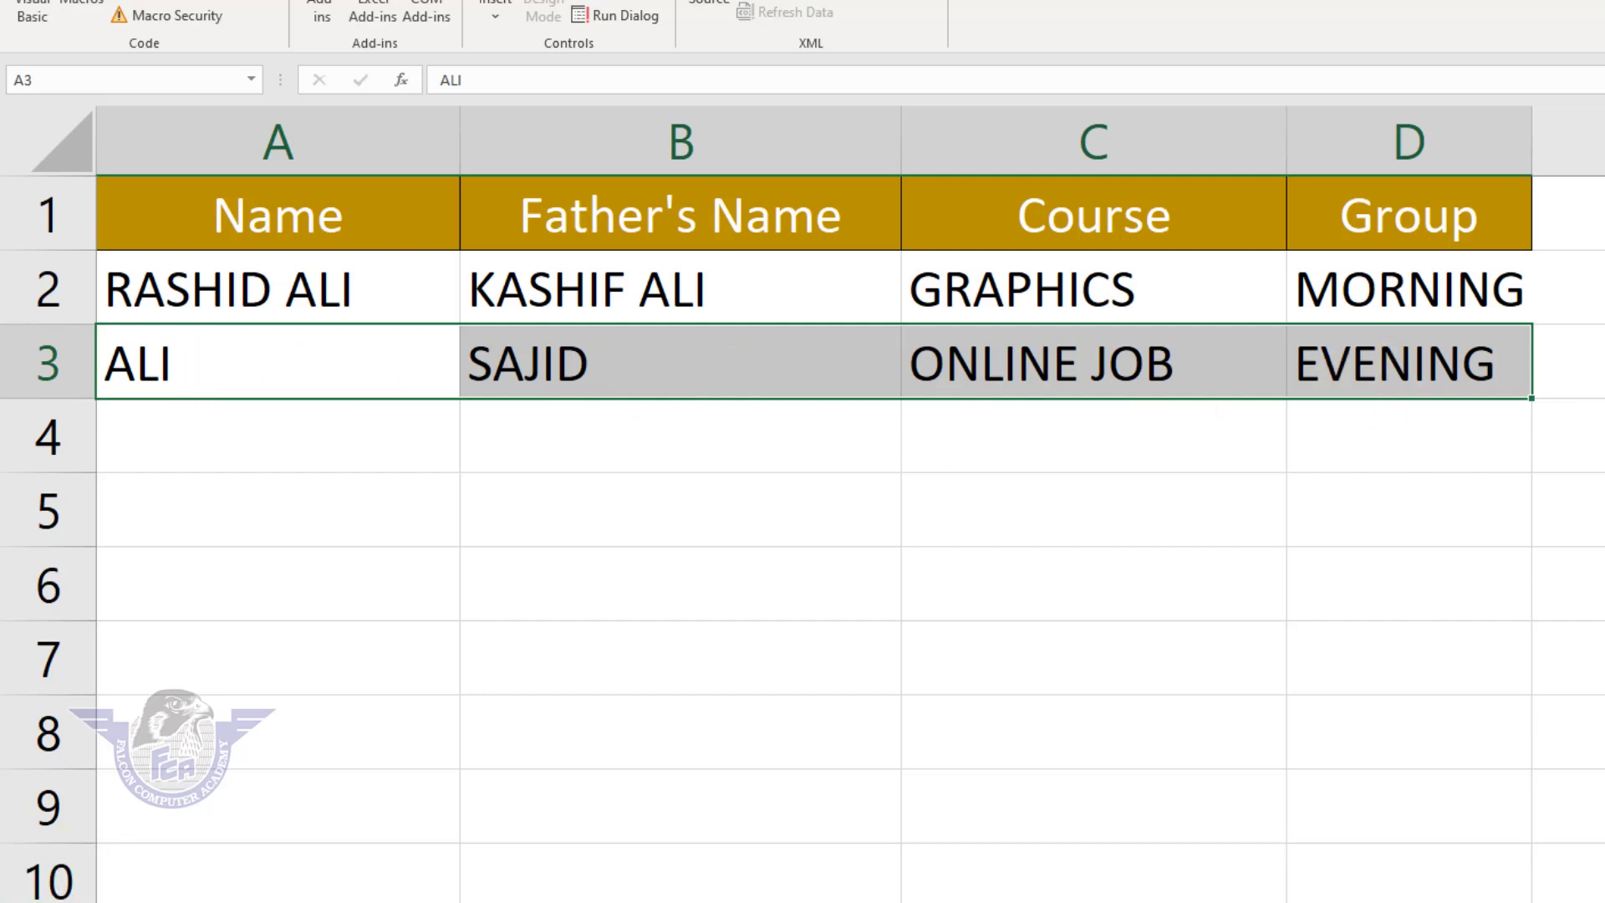
pyautogui.click(384, 902)
# Fill the form with another student's name and father's name, course GELP and group MORNING, and save the record with Save Data.
pyautogui.click(1179, 246)
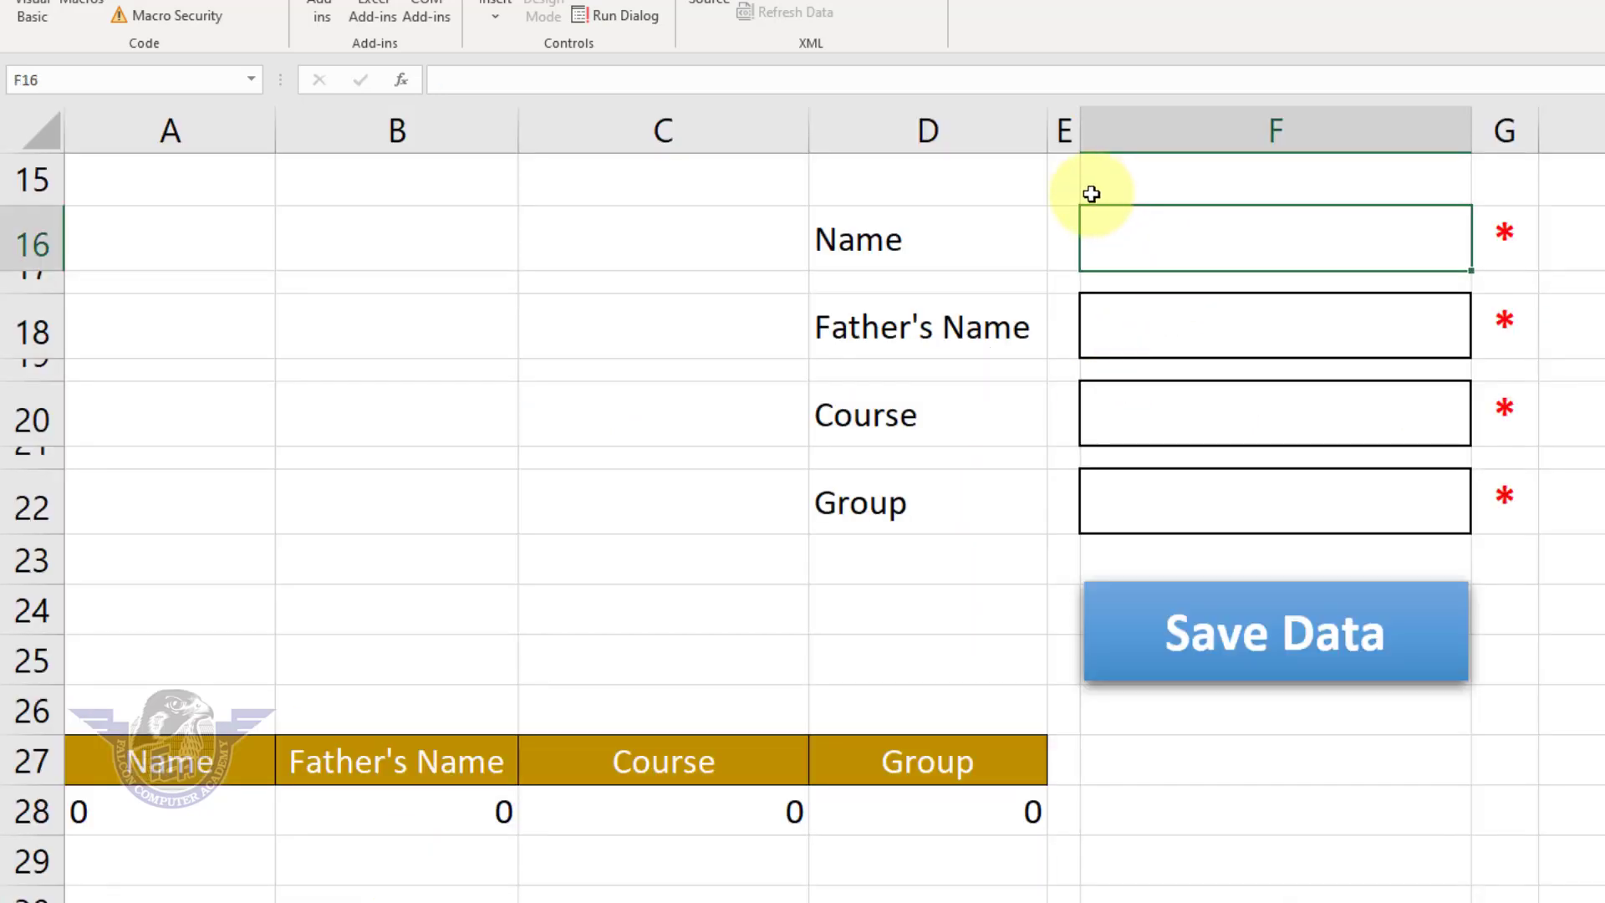
pyautogui.write('SURAJ')
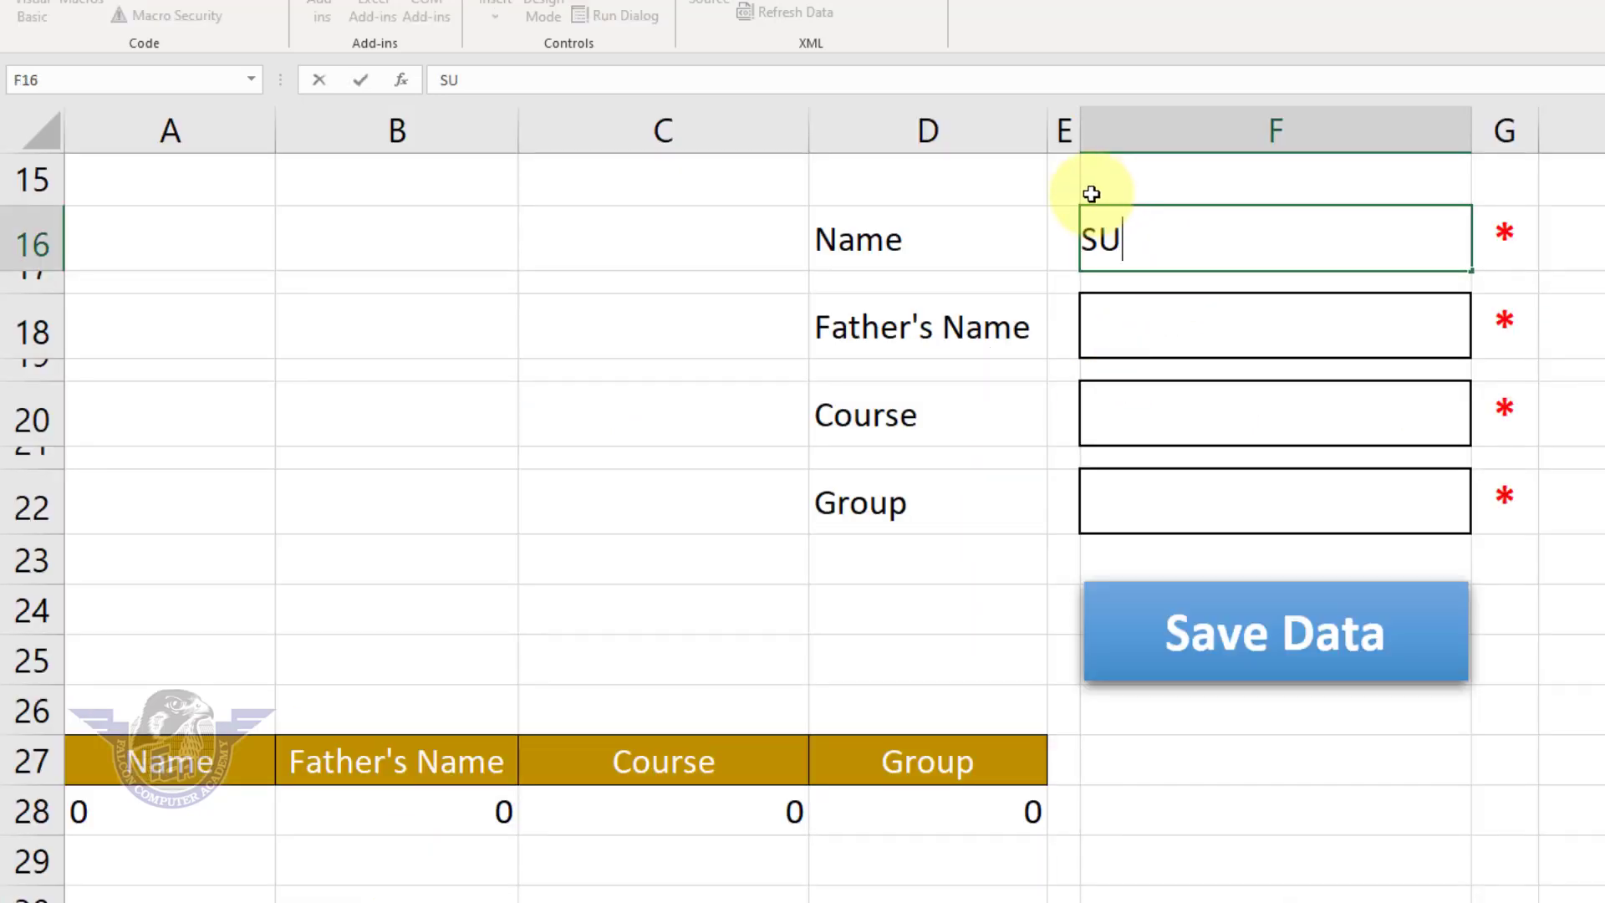
pyautogui.click(1134, 326)
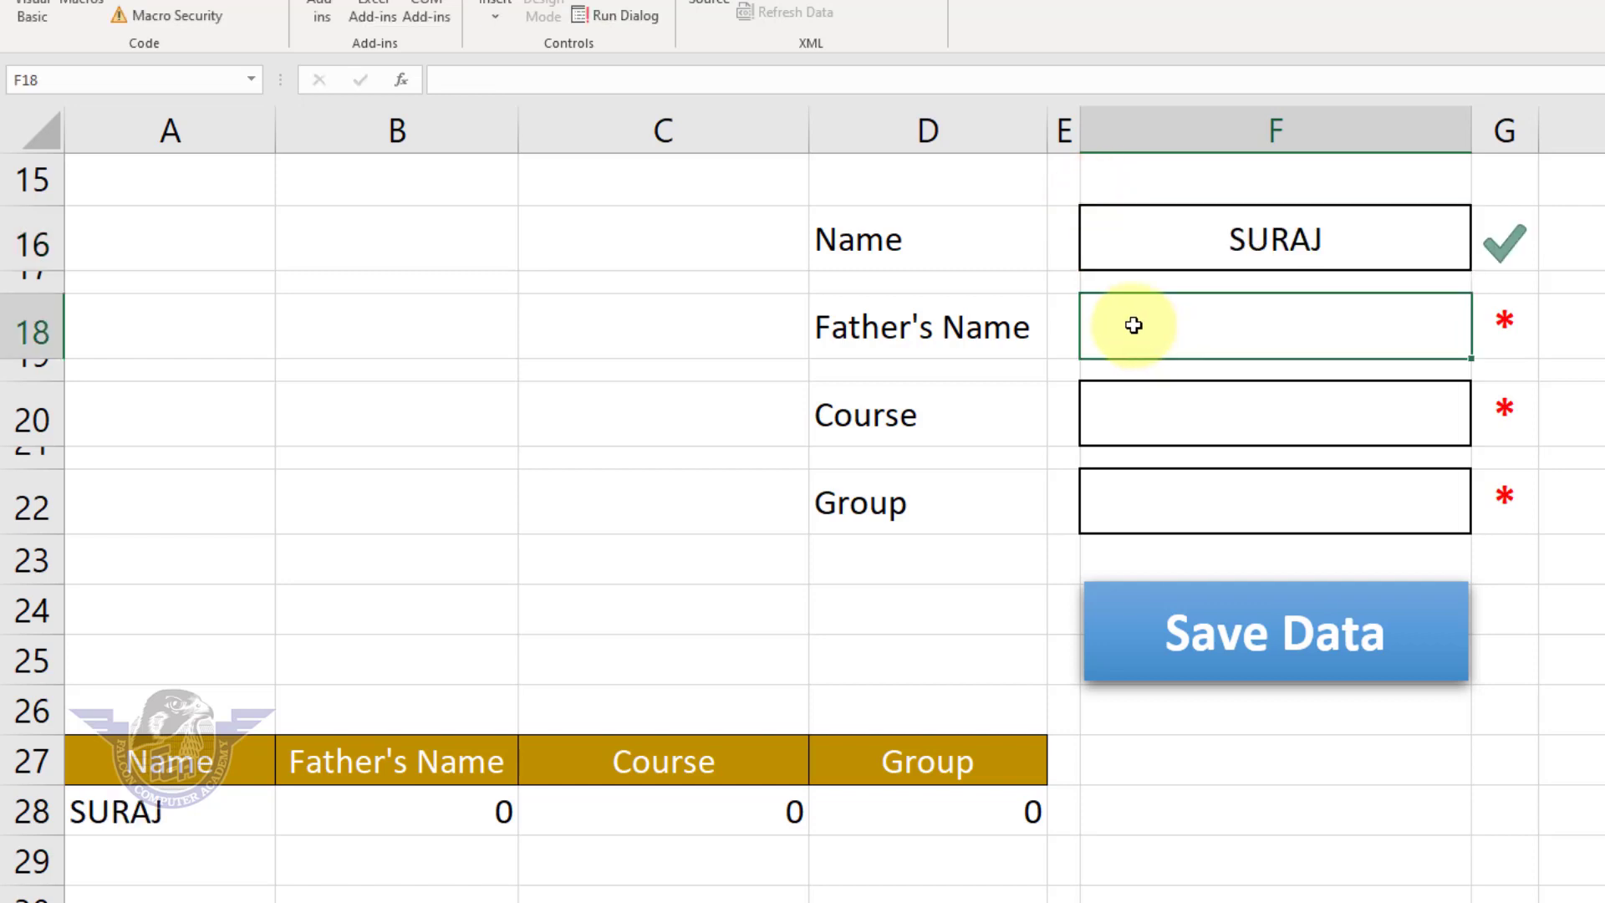
pyautogui.write('DALEE')
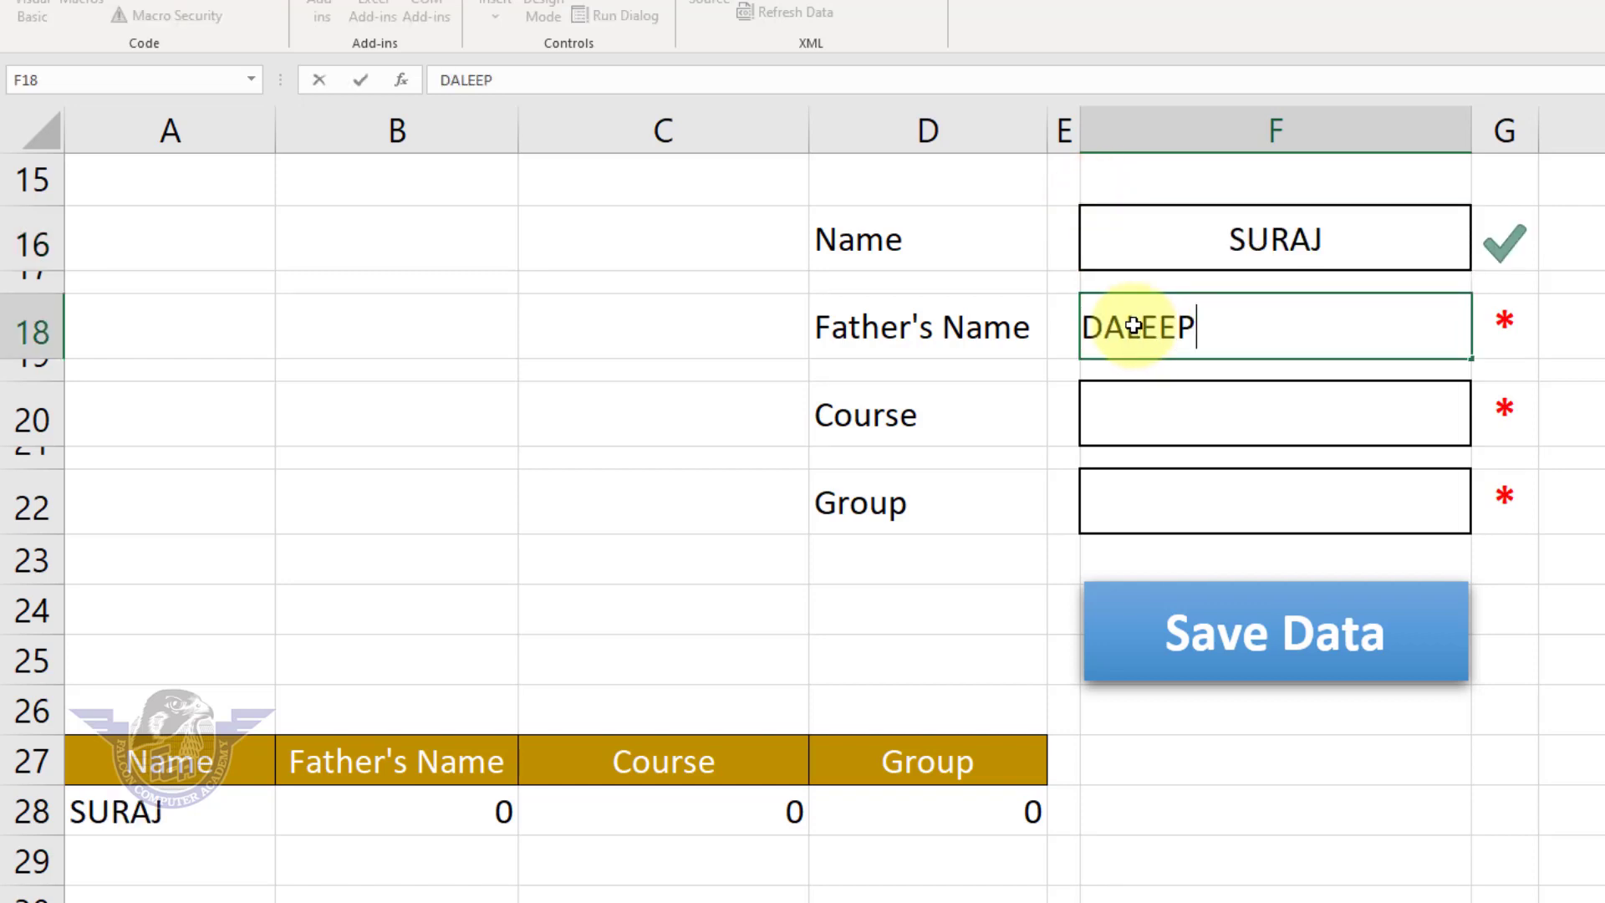
pyautogui.write('P')
pyautogui.click(1171, 412)
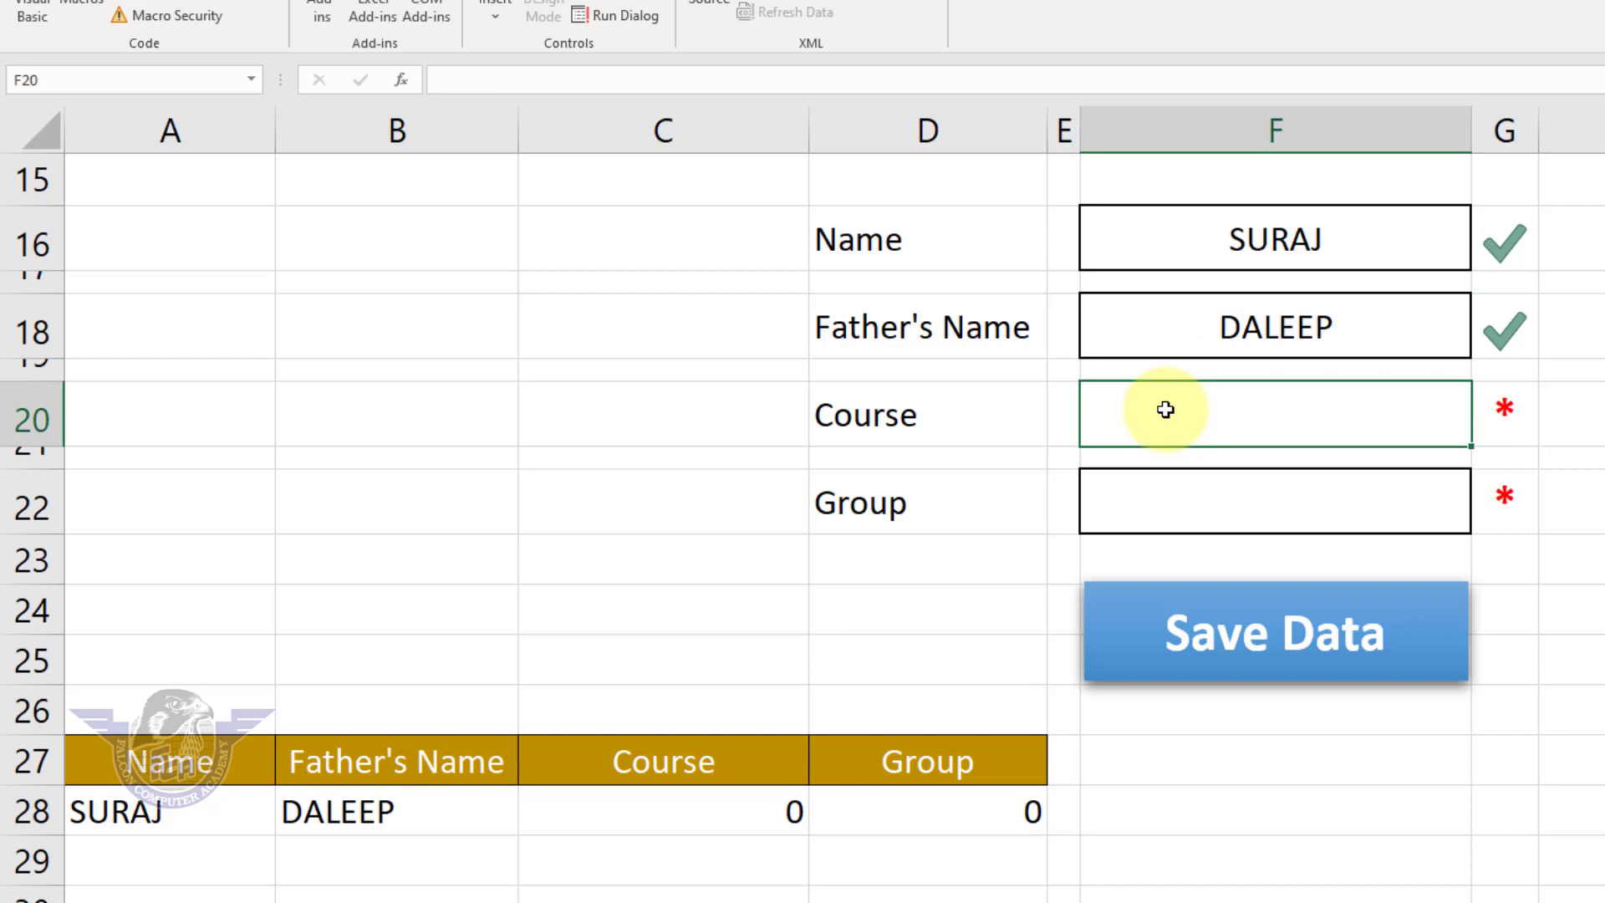
pyautogui.write('GELP')
pyautogui.click(1171, 492)
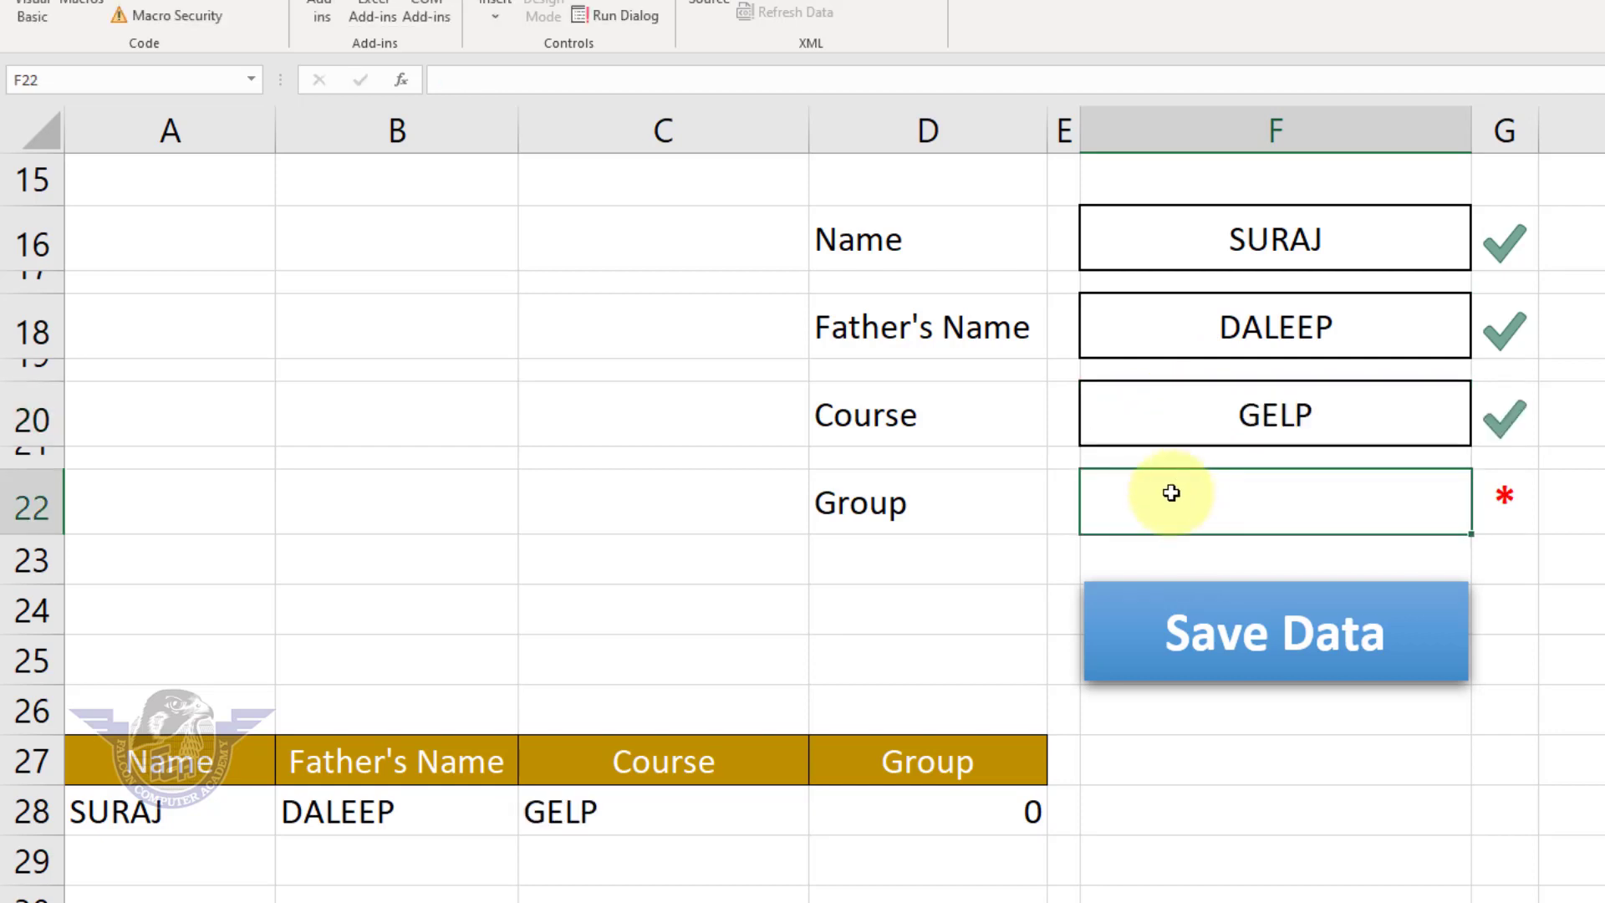
pyautogui.write('MO RNING')
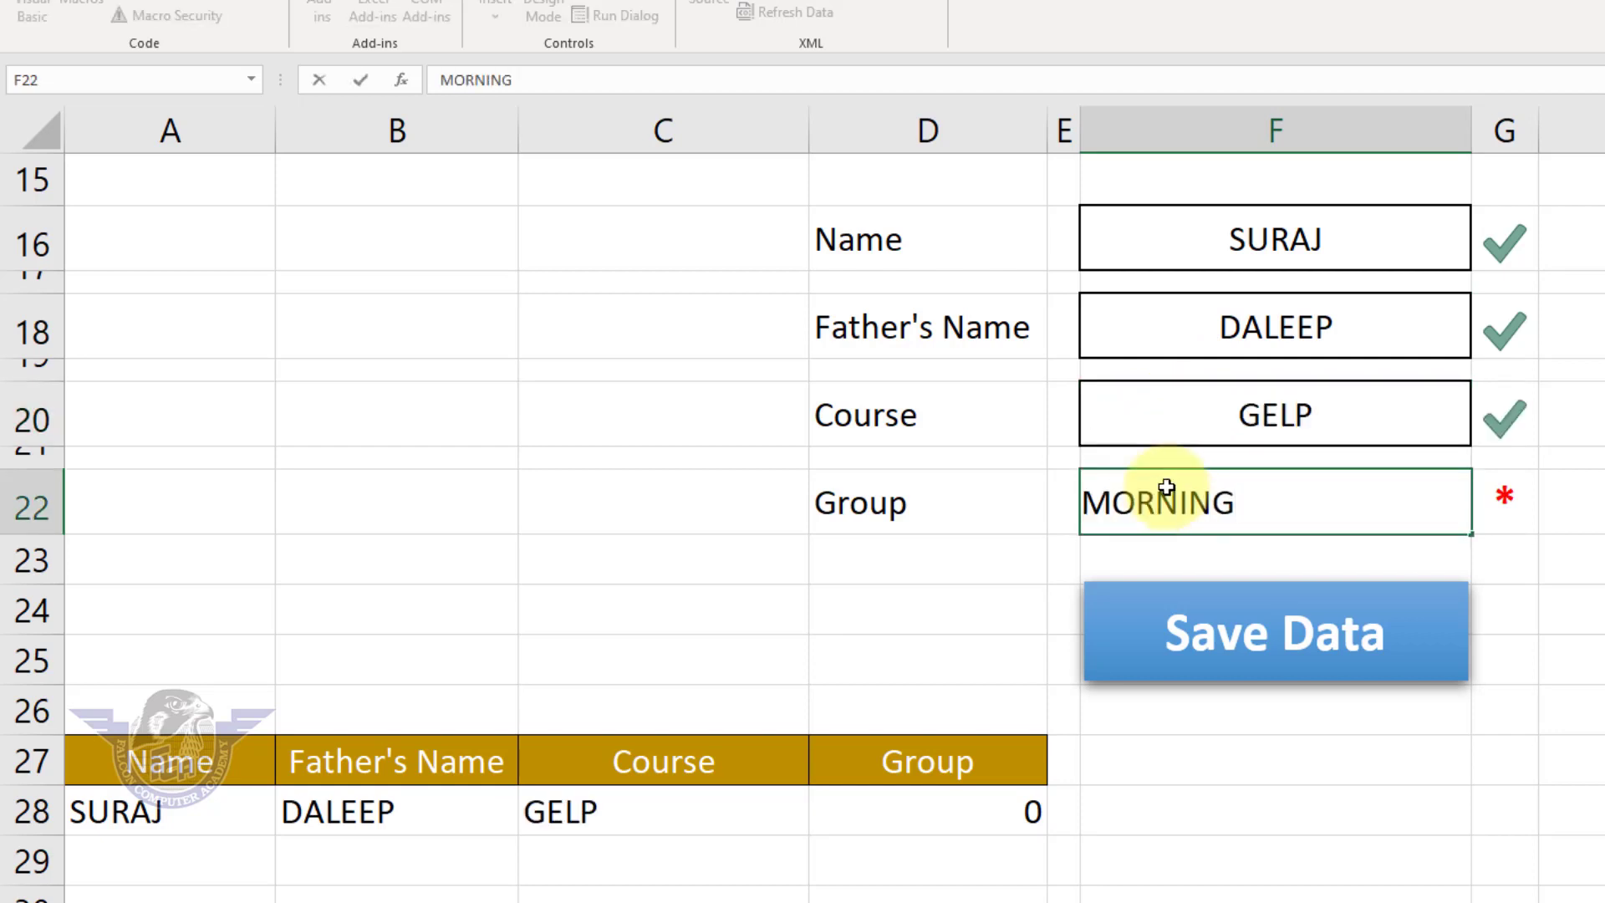
pyautogui.click(1356, 644)
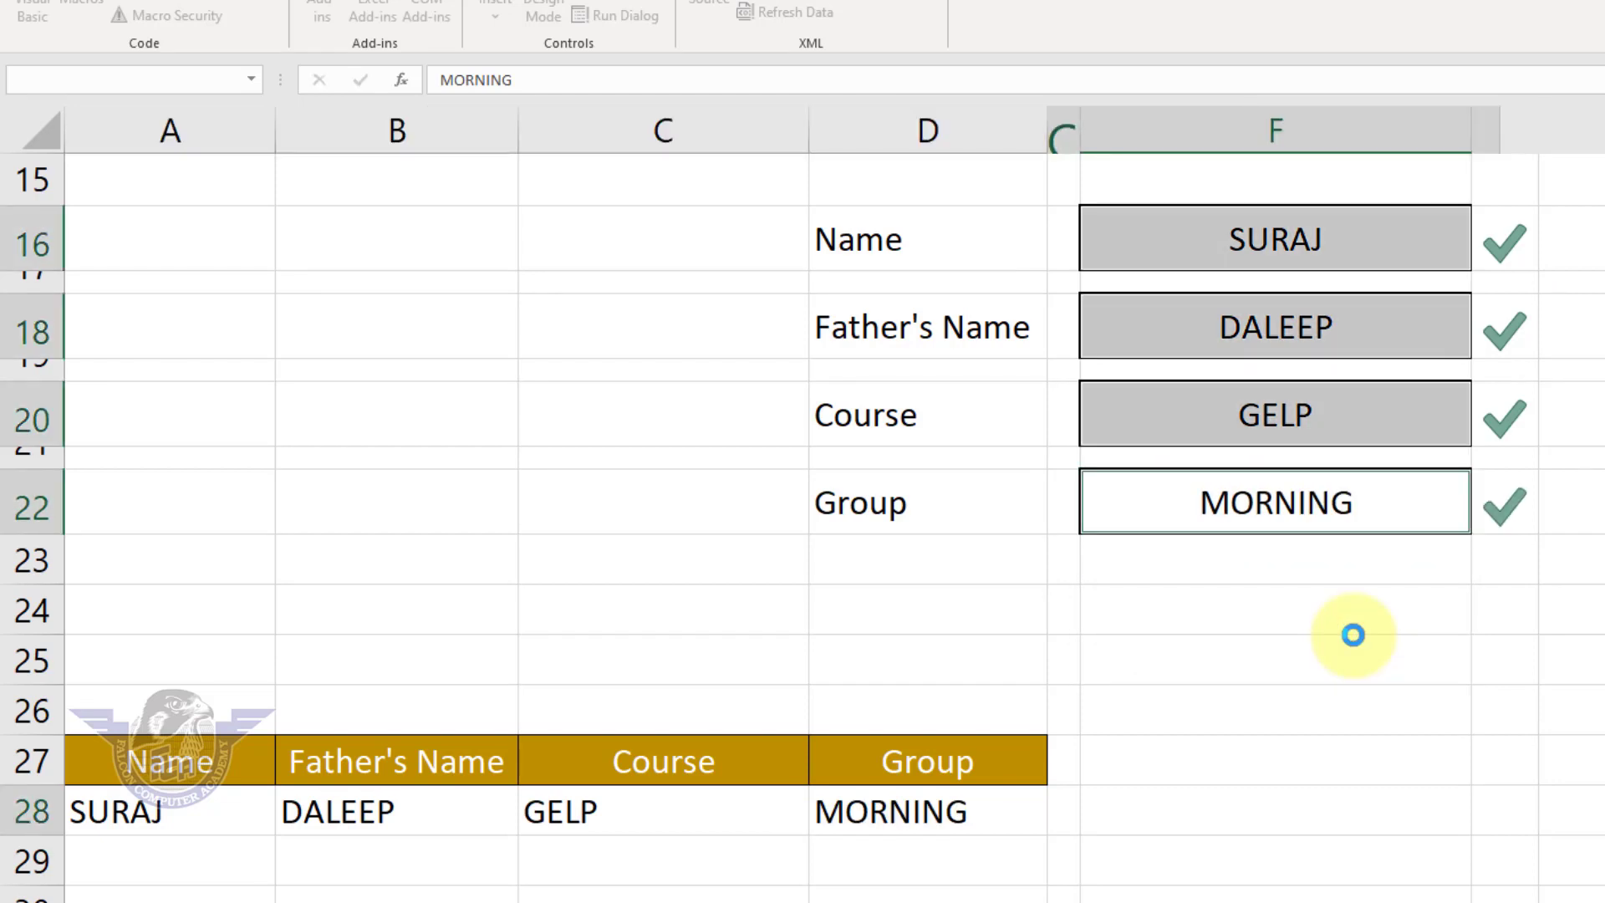